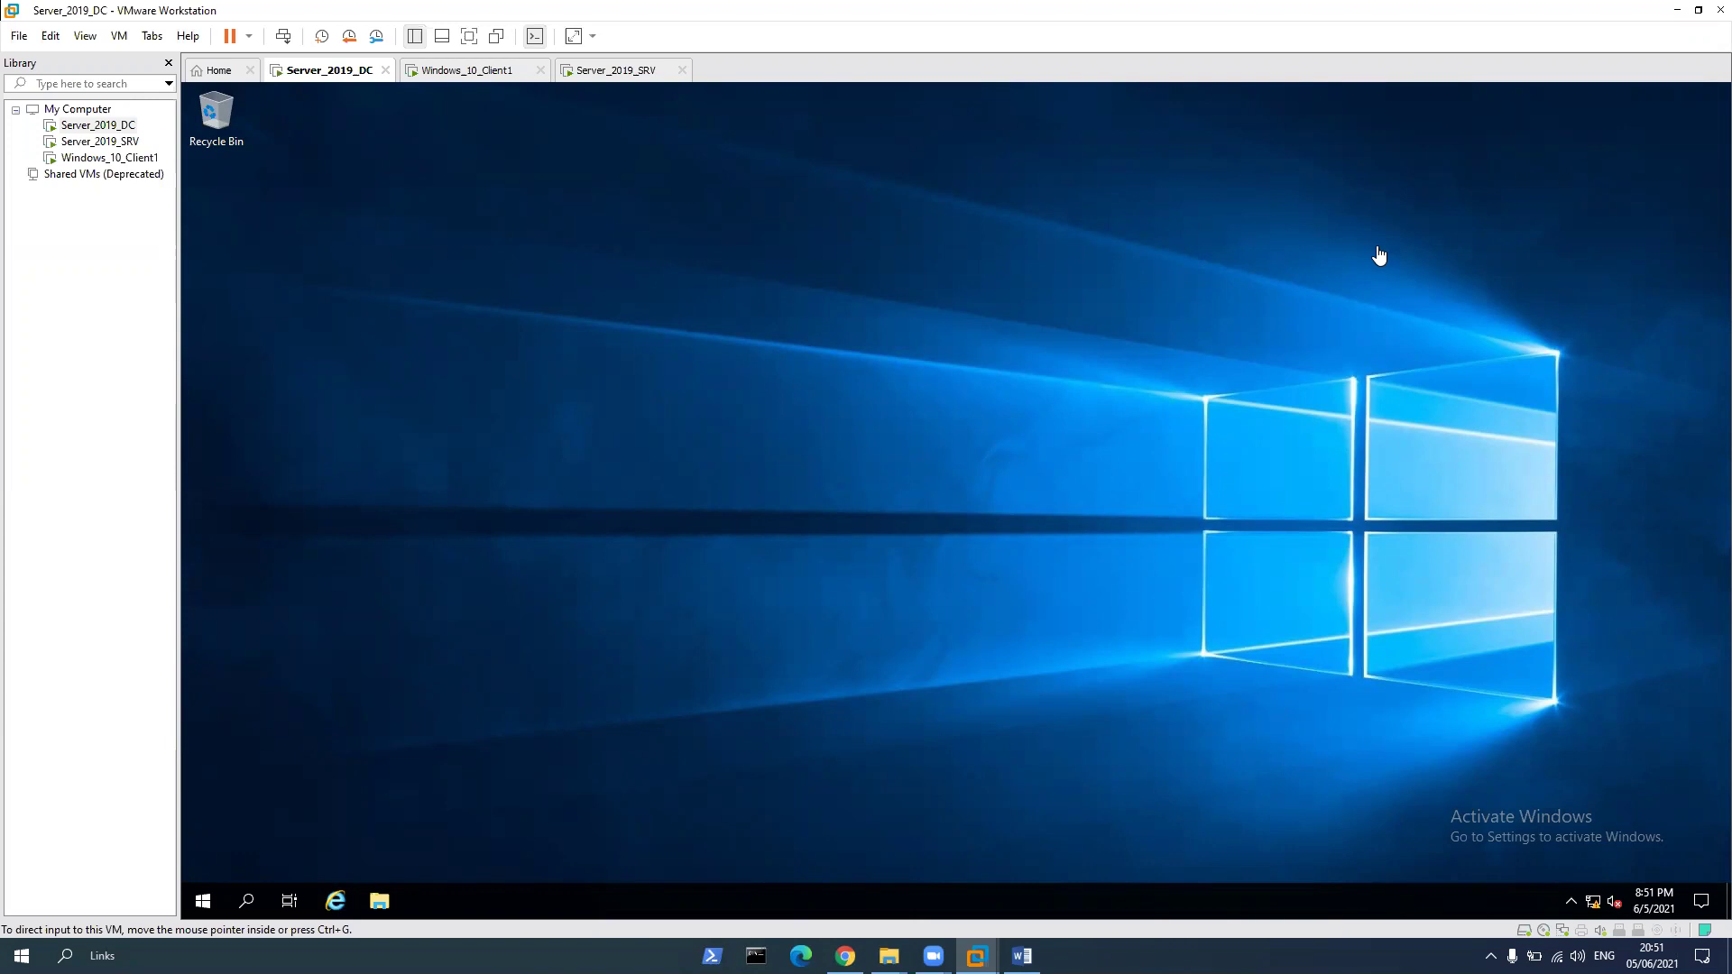
Launch Server Manager from a 'serv' Start search and open Active Directory Users and Computers from Tools
{"action": "left_click", "coordinate": [248, 903]}
{"action": "type", "text": "serv"}
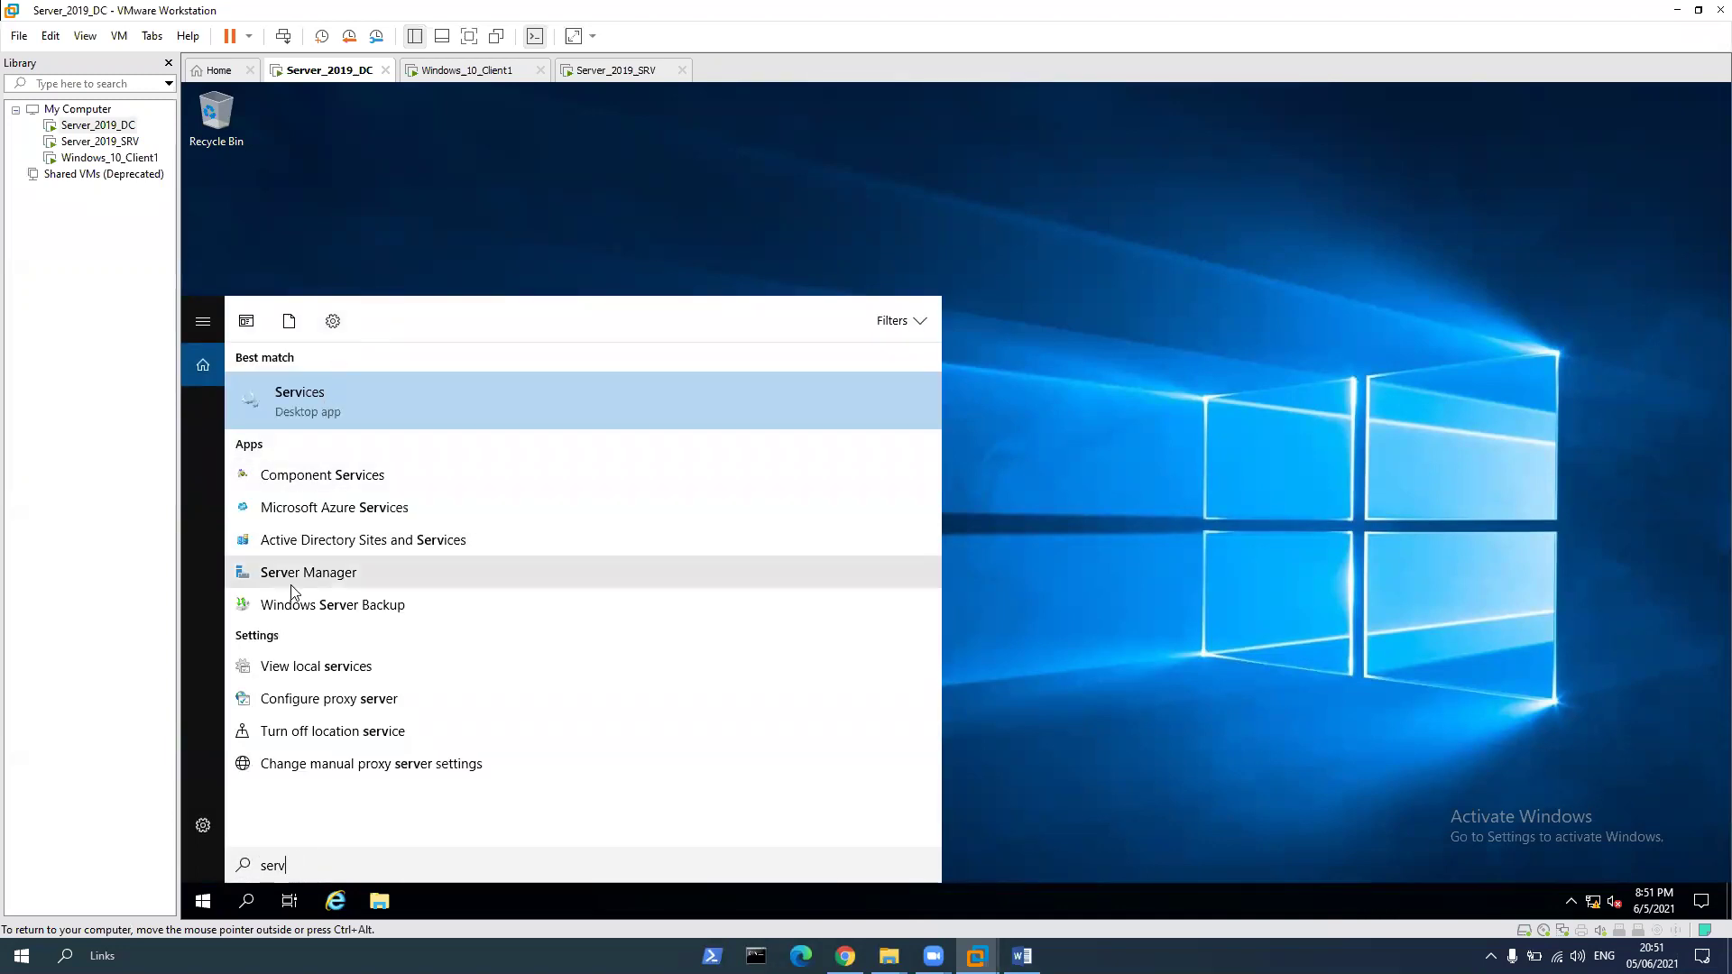
{"action": "left_click", "coordinate": [292, 584]}
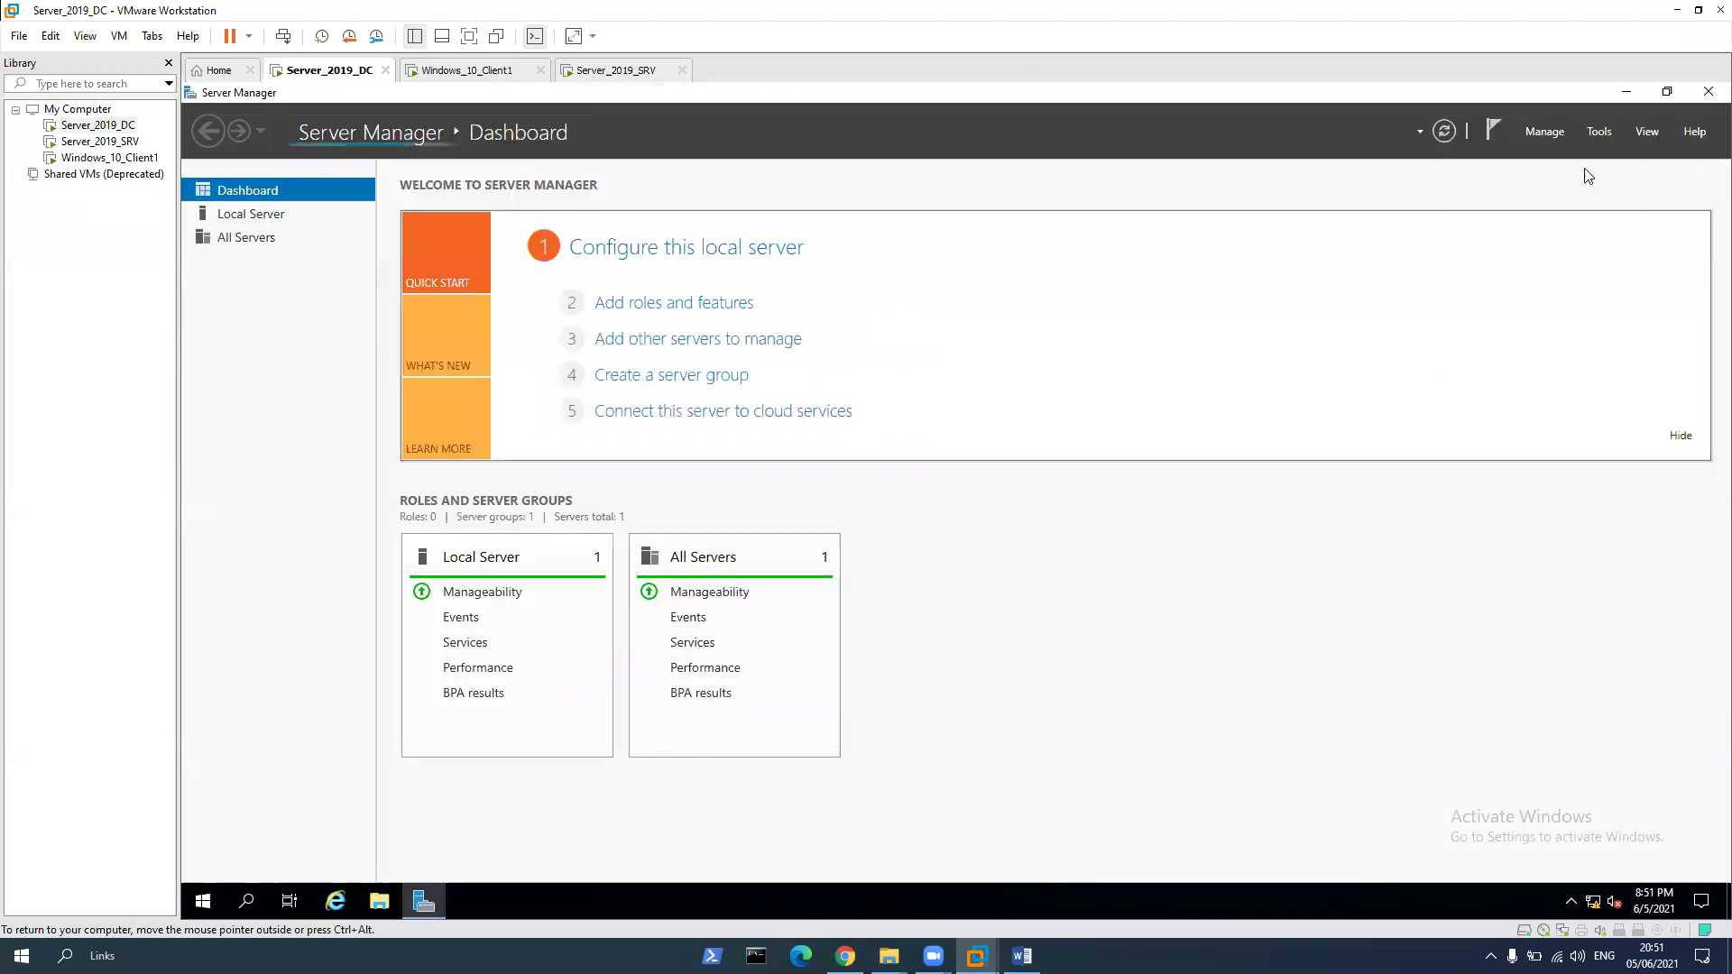
{"action": "left_click", "coordinate": [1600, 131]}
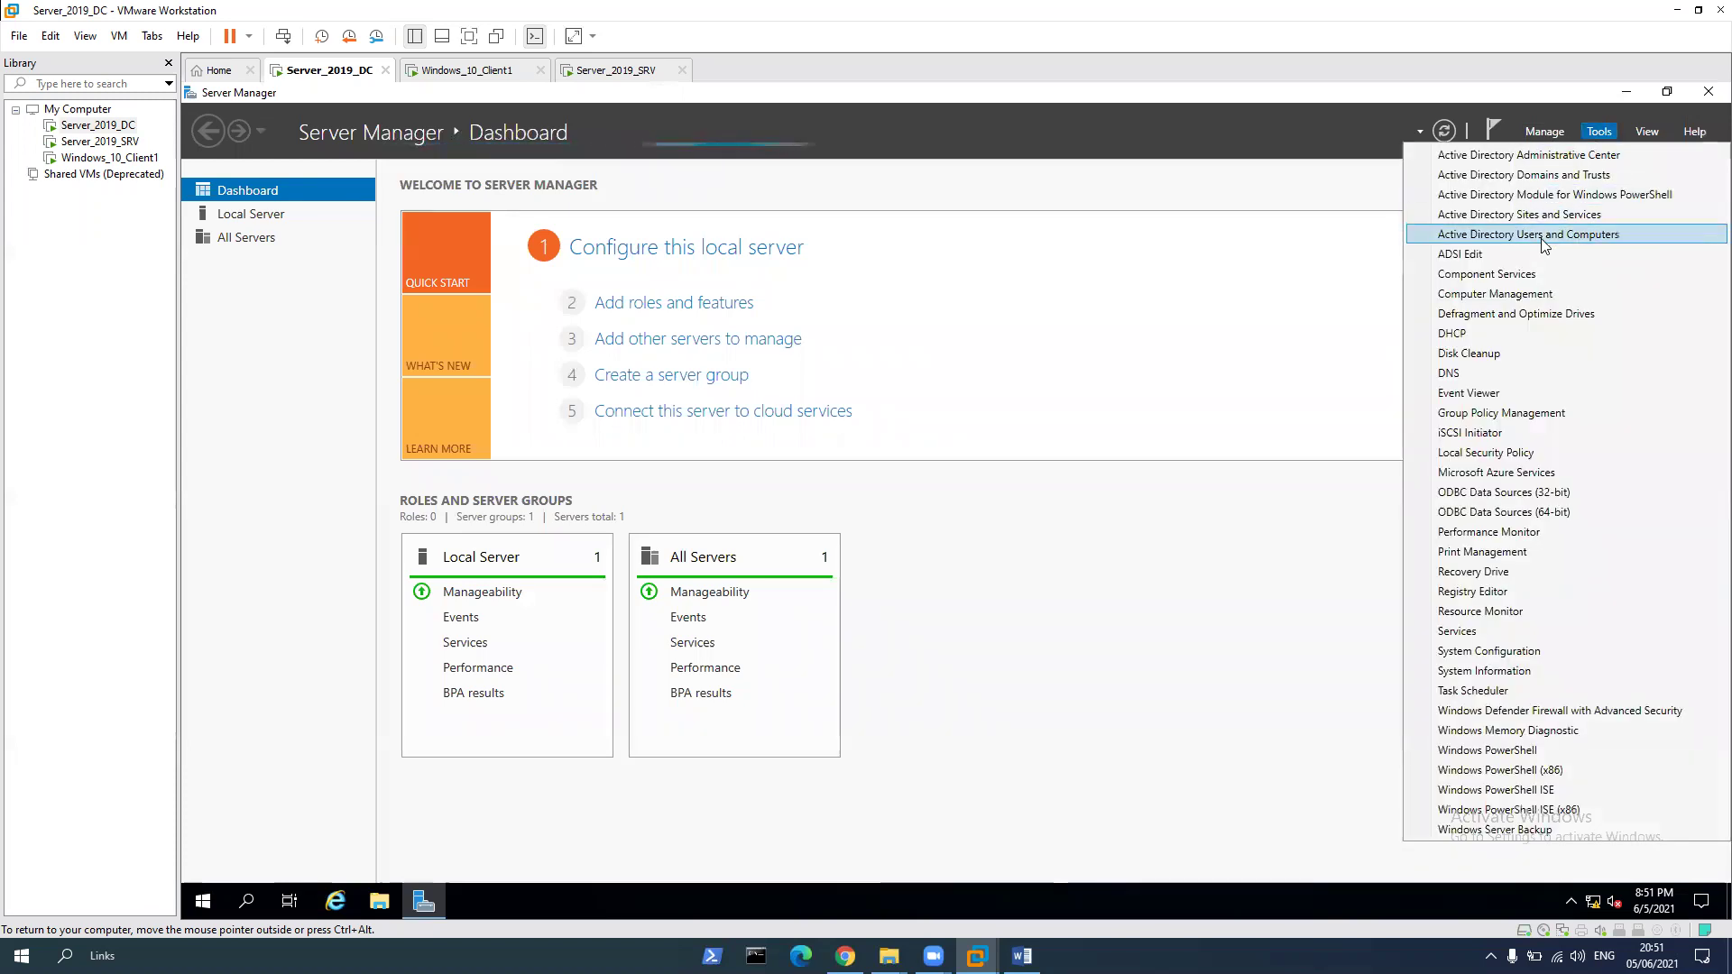
{"action": "left_click", "coordinate": [1543, 236]}
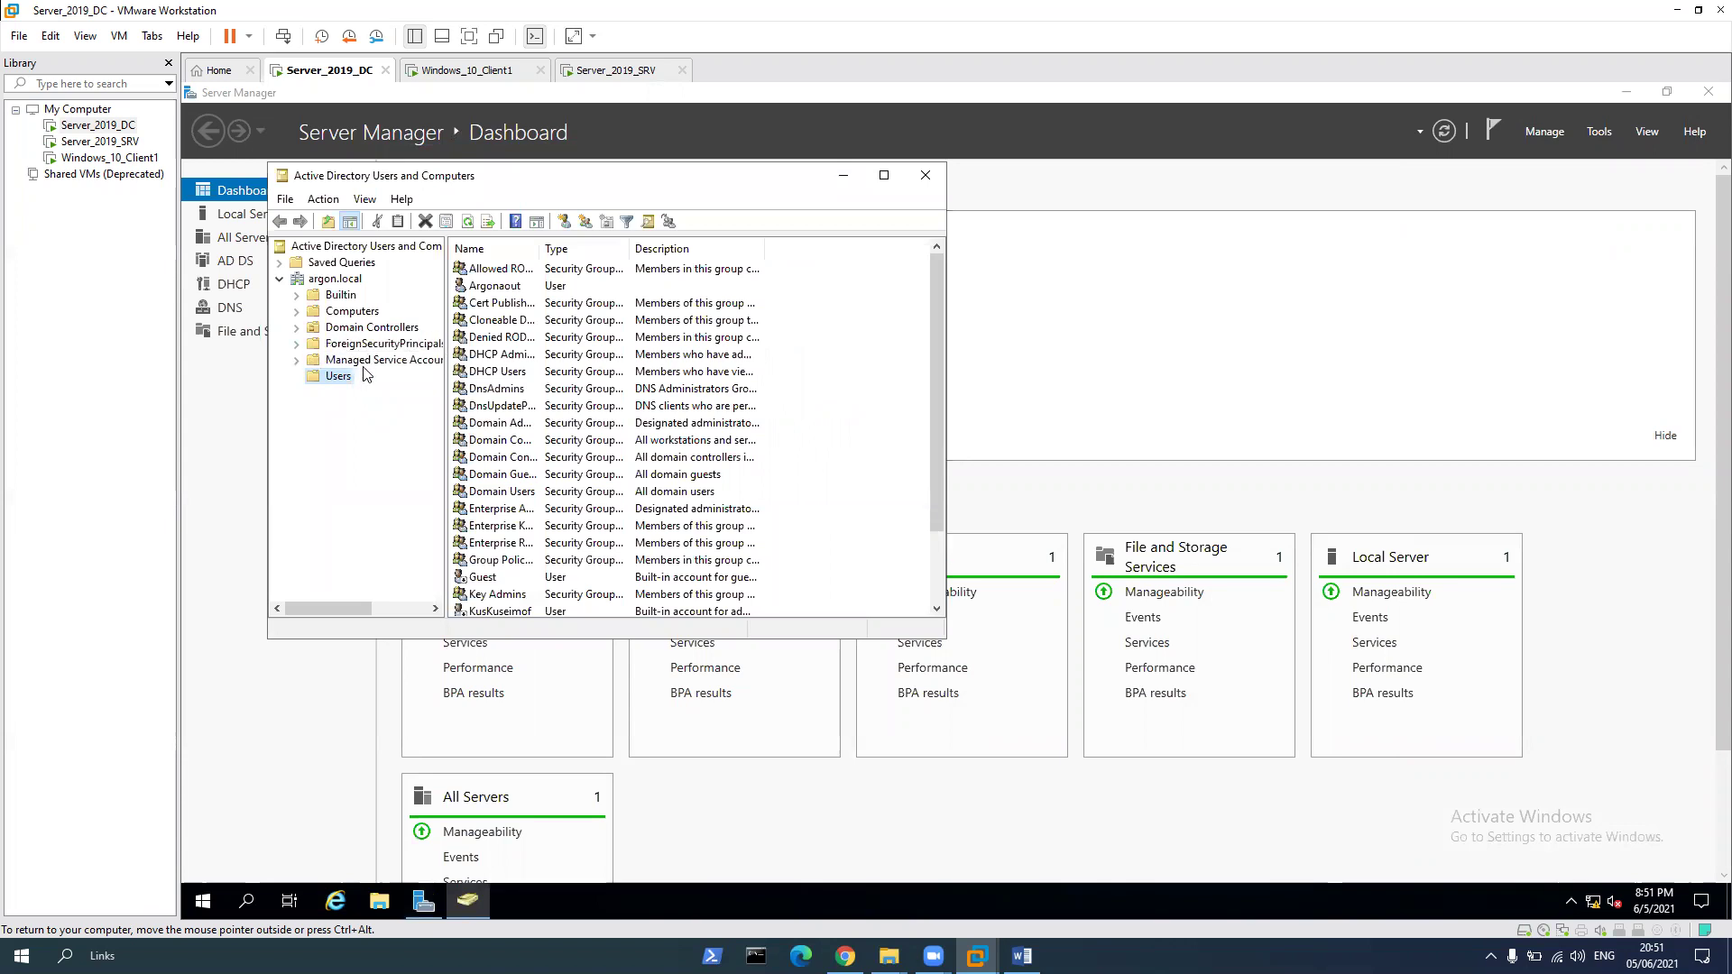
Create an organizational unit named Ashdod under argon.local
{"action": "left_click", "coordinate": [341, 281]}
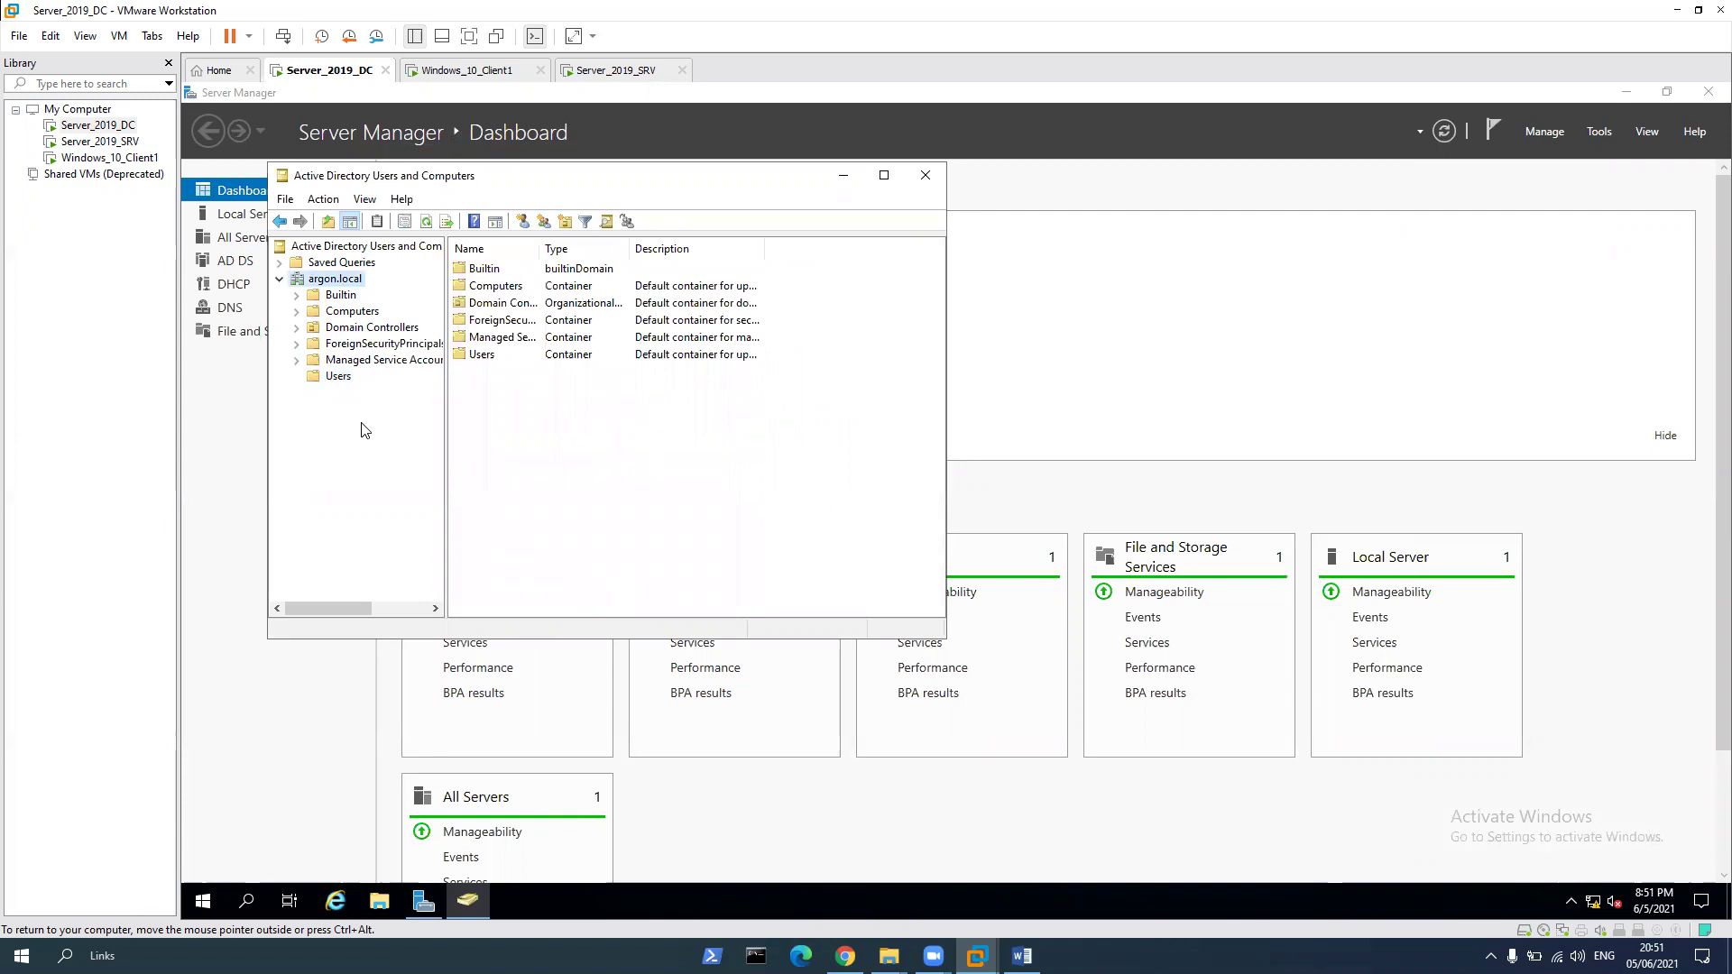
{"action": "right_click", "coordinate": [334, 278]}
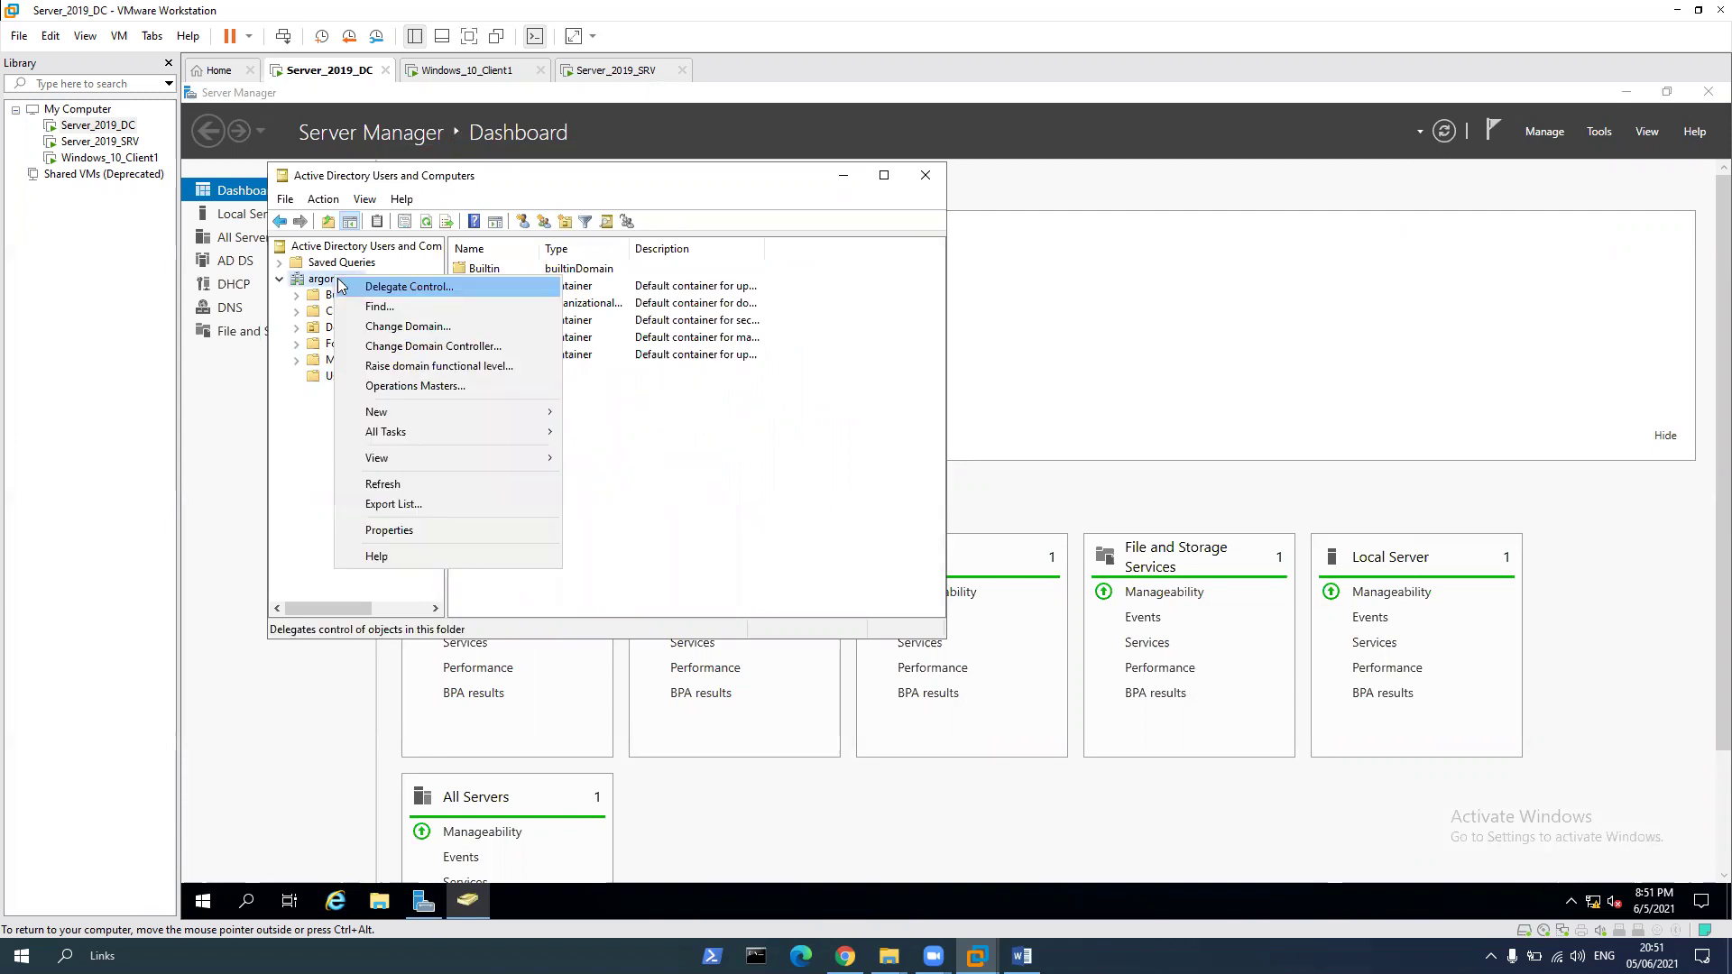
{"action": "mouse_move", "coordinate": [464, 412]}
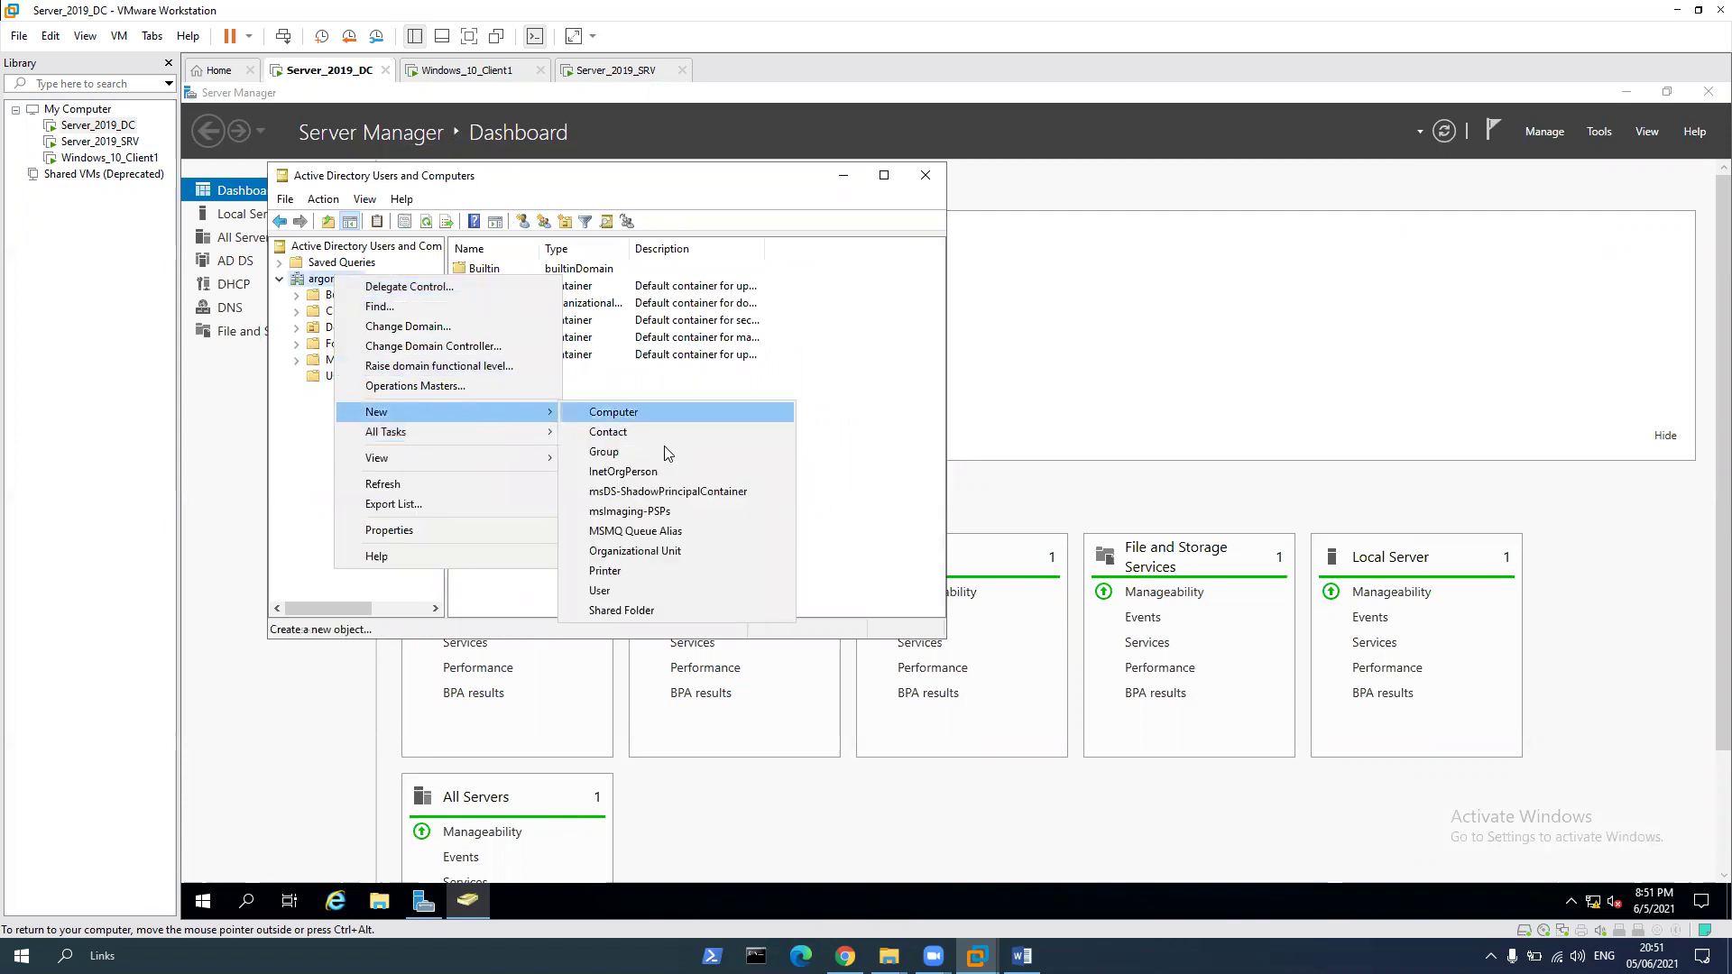
{"action": "left_click", "coordinate": [680, 555]}
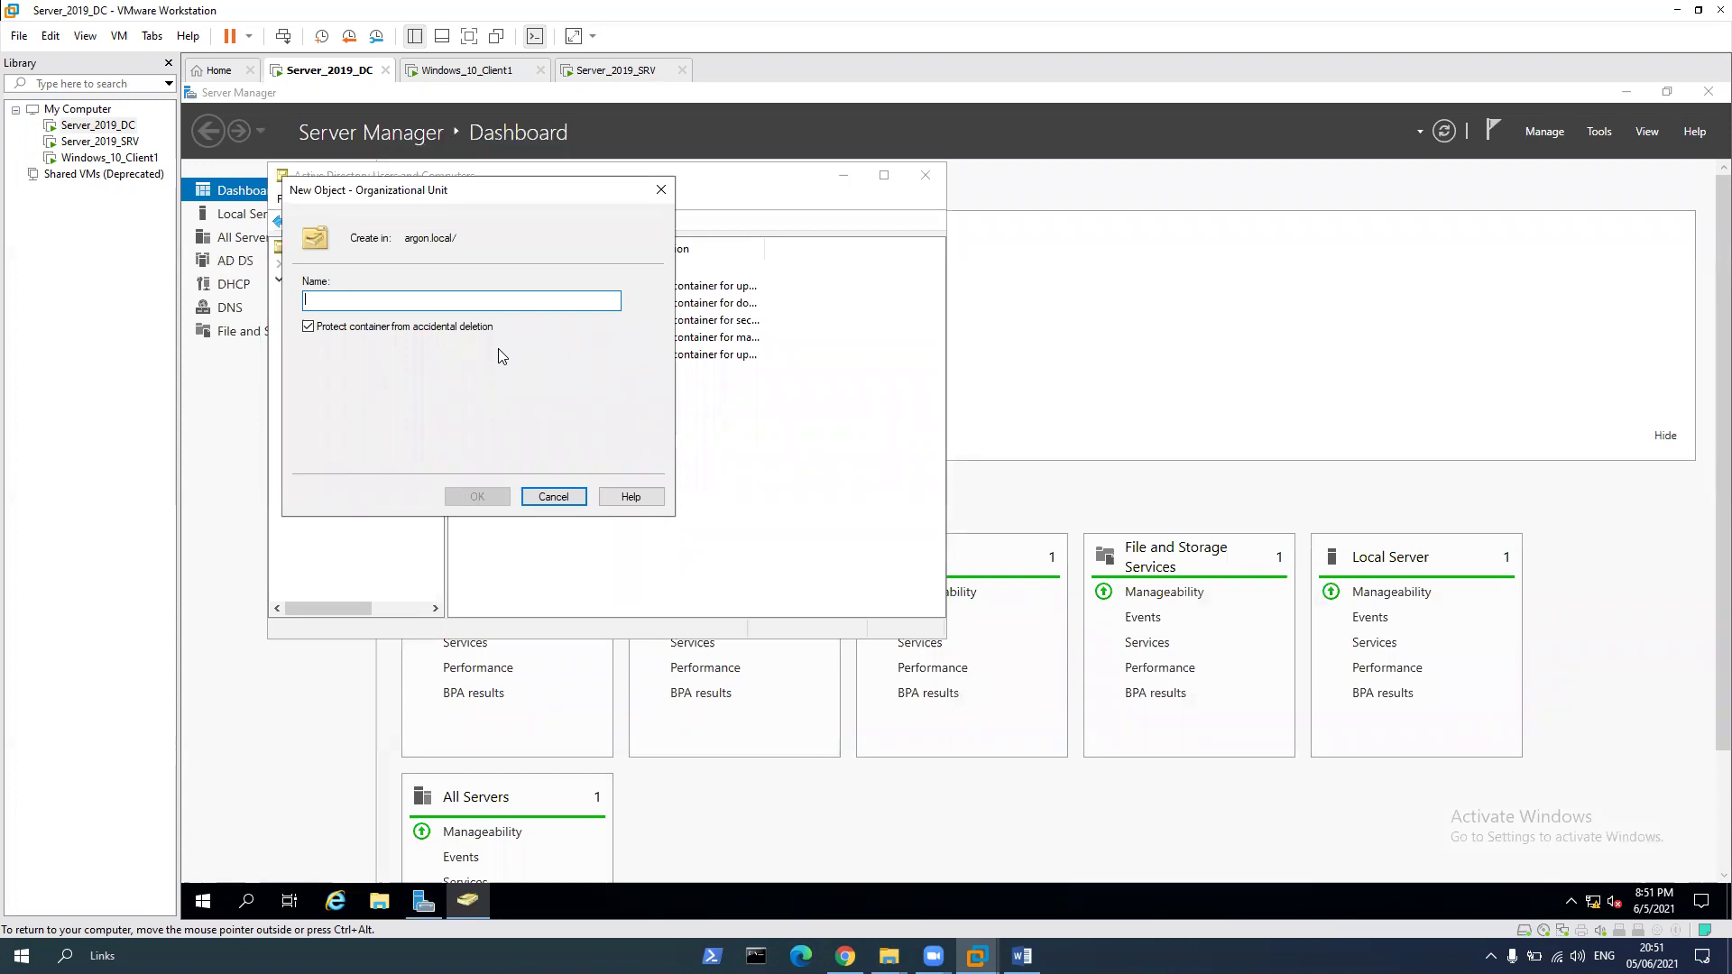
{"action": "type", "text": "Ashdod"}
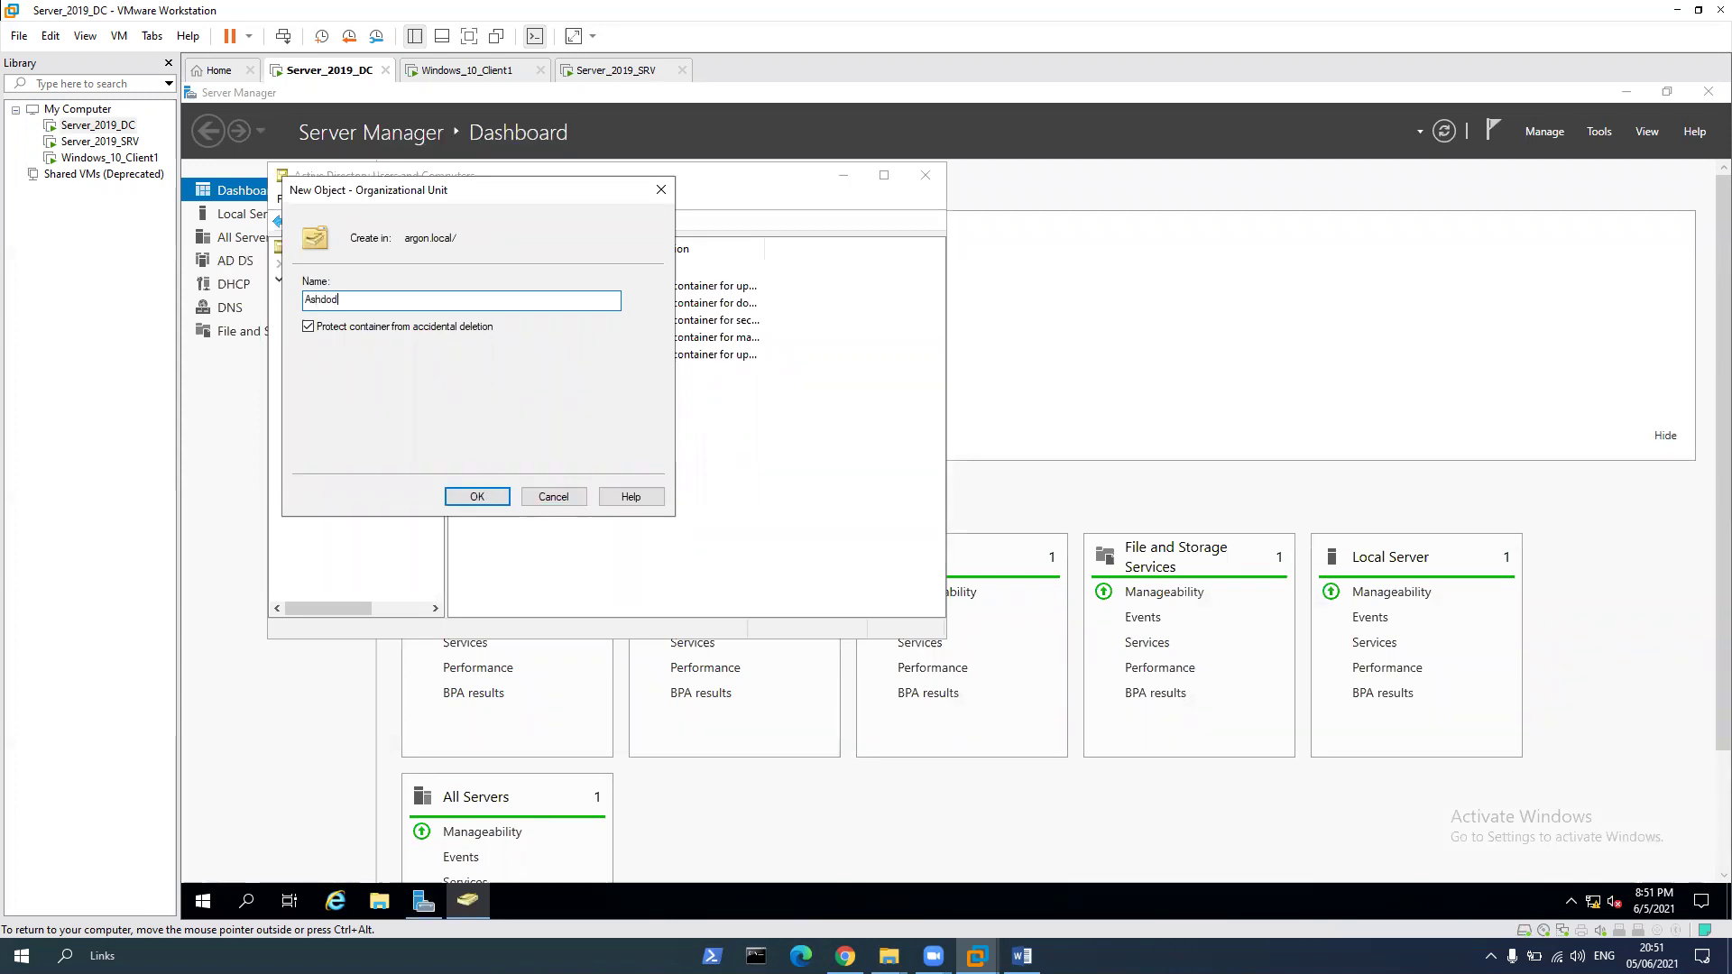
{"action": "left_click", "coordinate": [477, 497]}
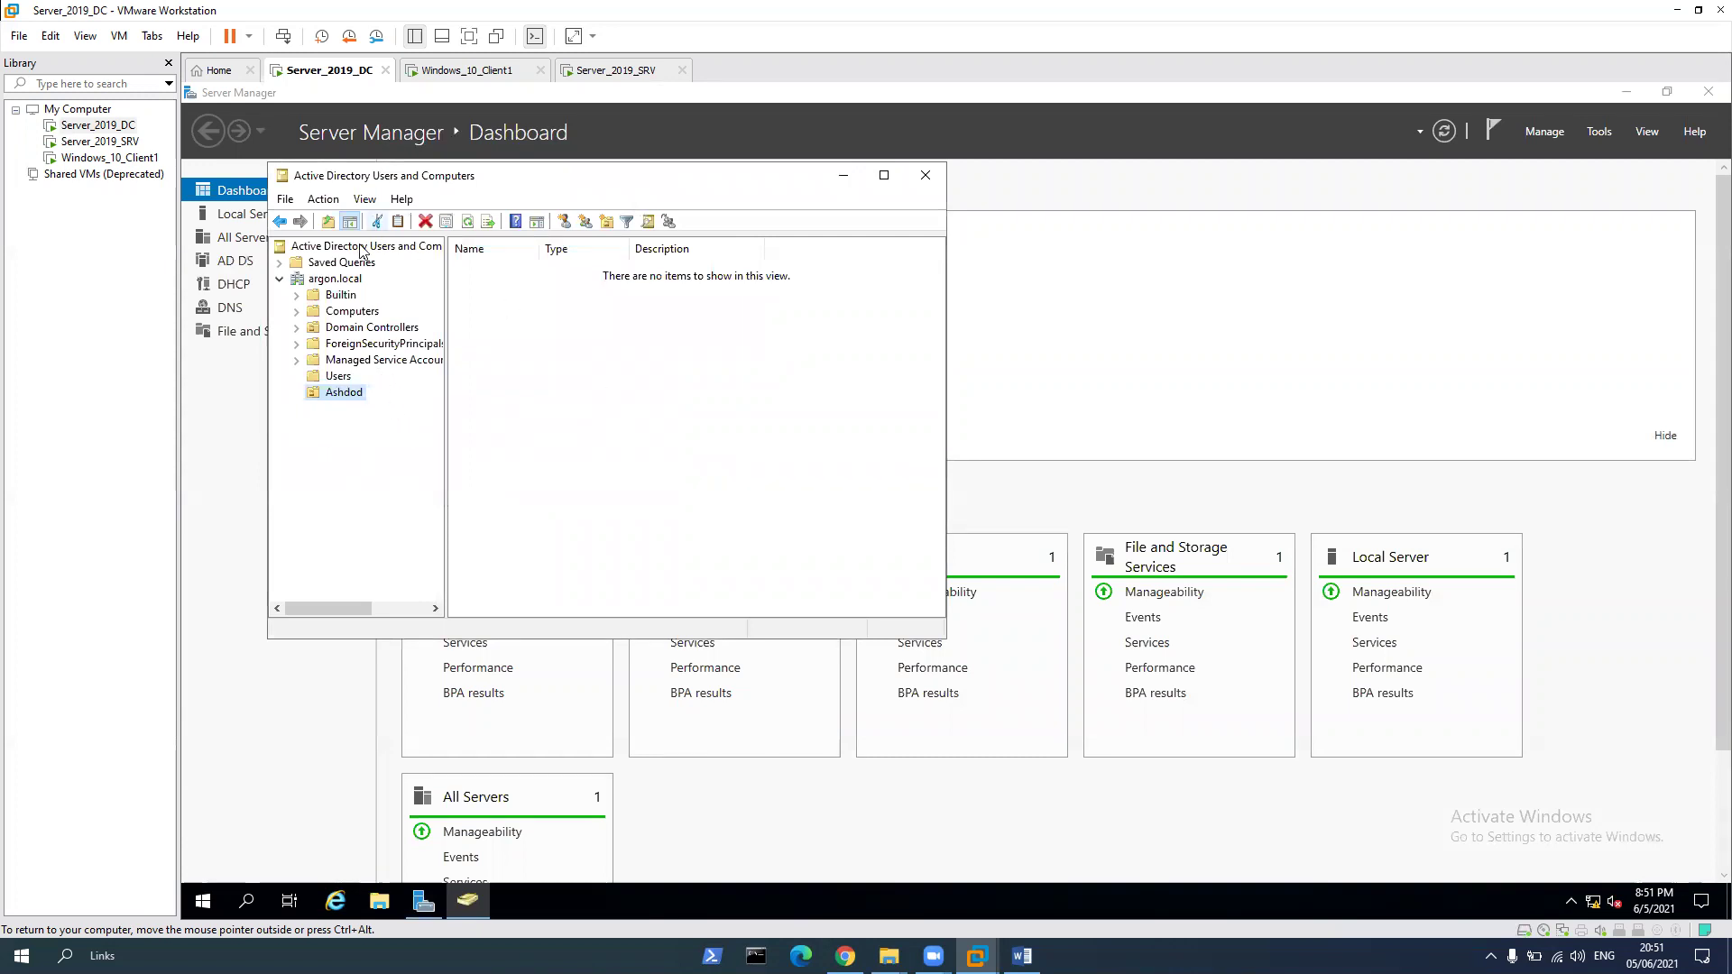
Create a second organizational unit named Petah-Tiqva under argon.local
{"action": "right_click", "coordinate": [327, 279]}
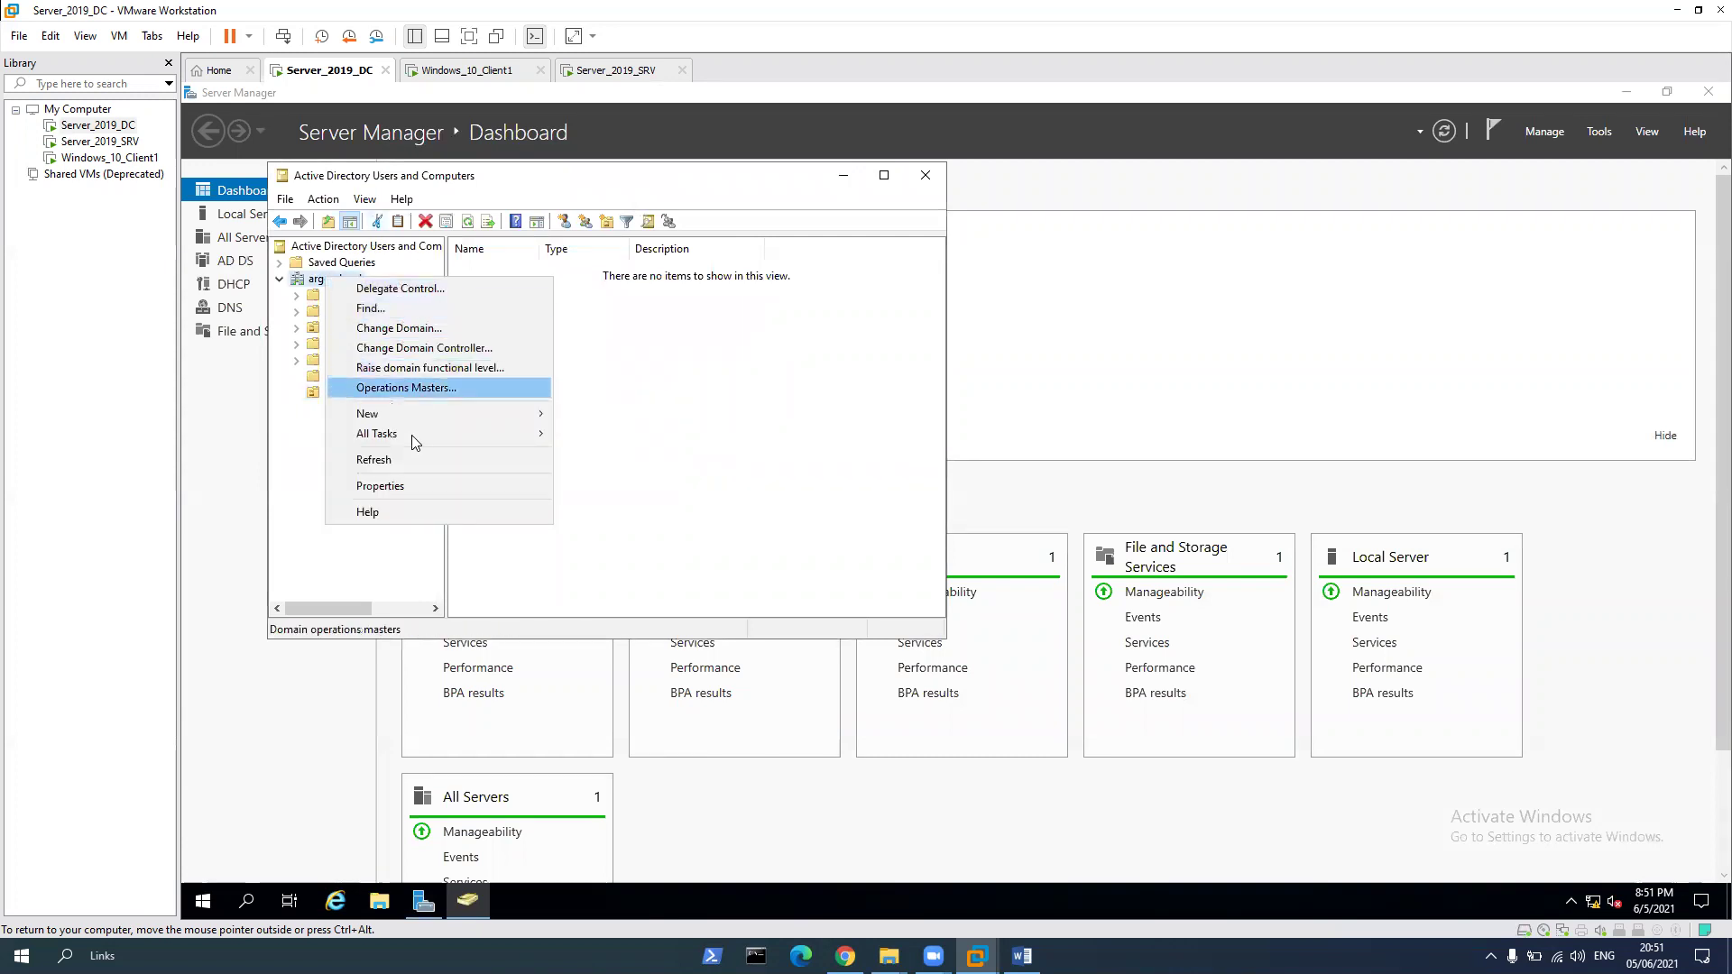
{"action": "mouse_move", "coordinate": [393, 421]}
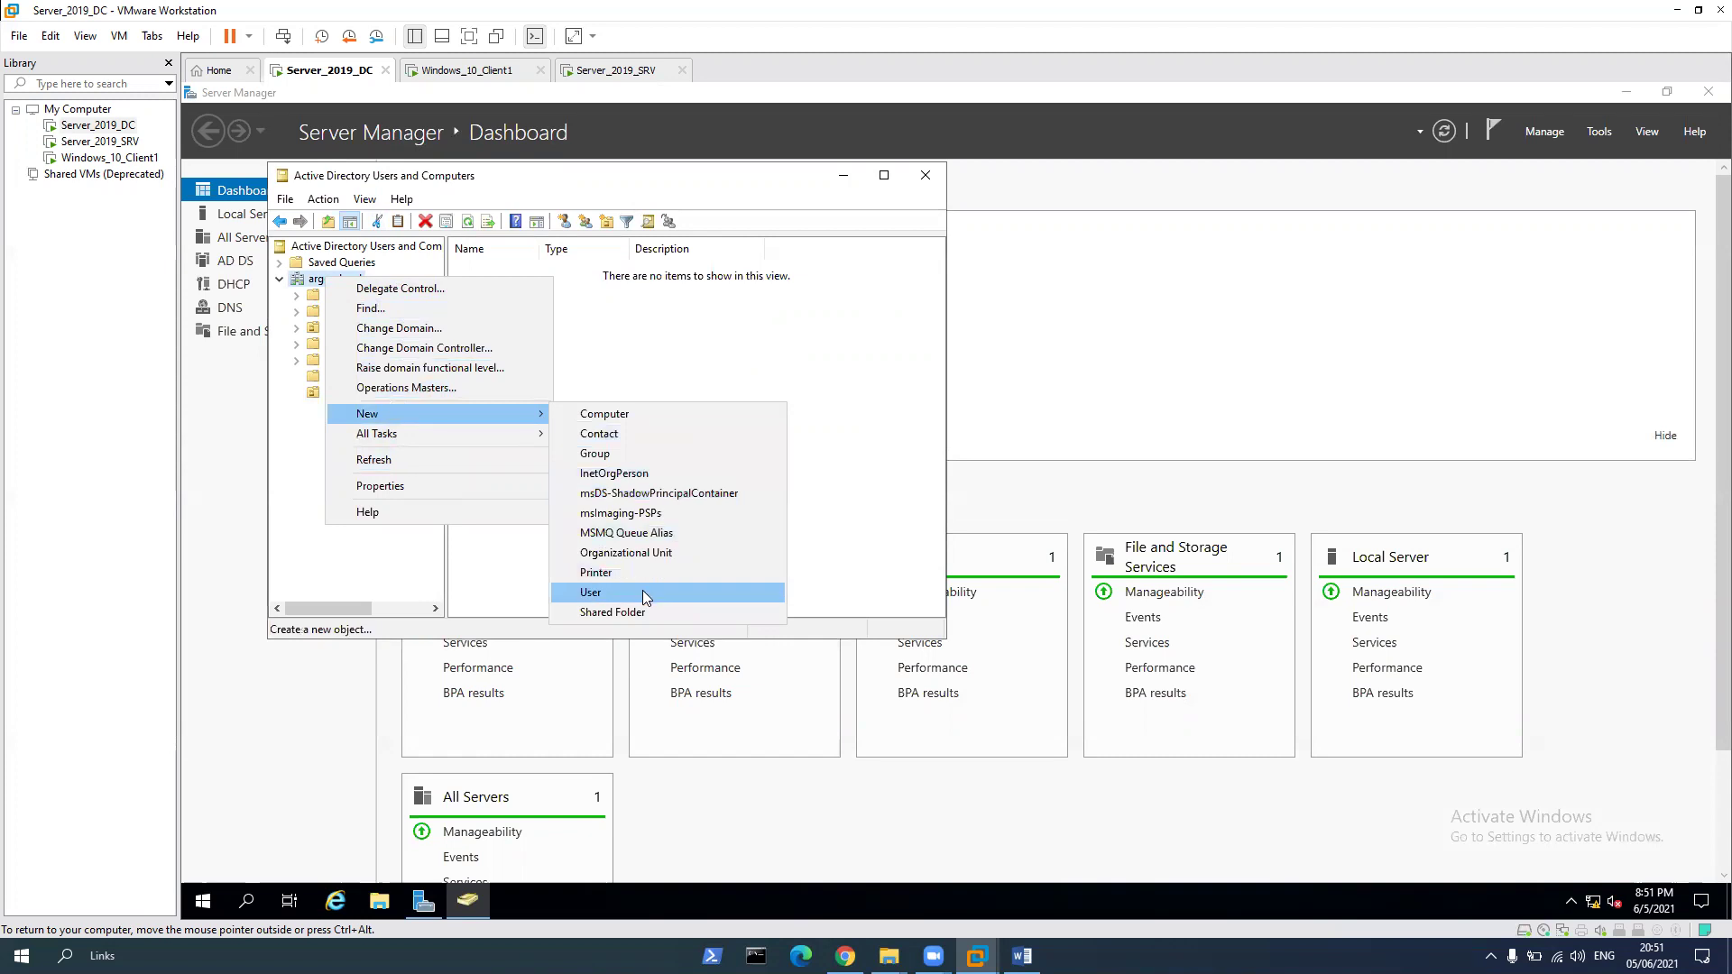
{"action": "left_click", "coordinate": [626, 552]}
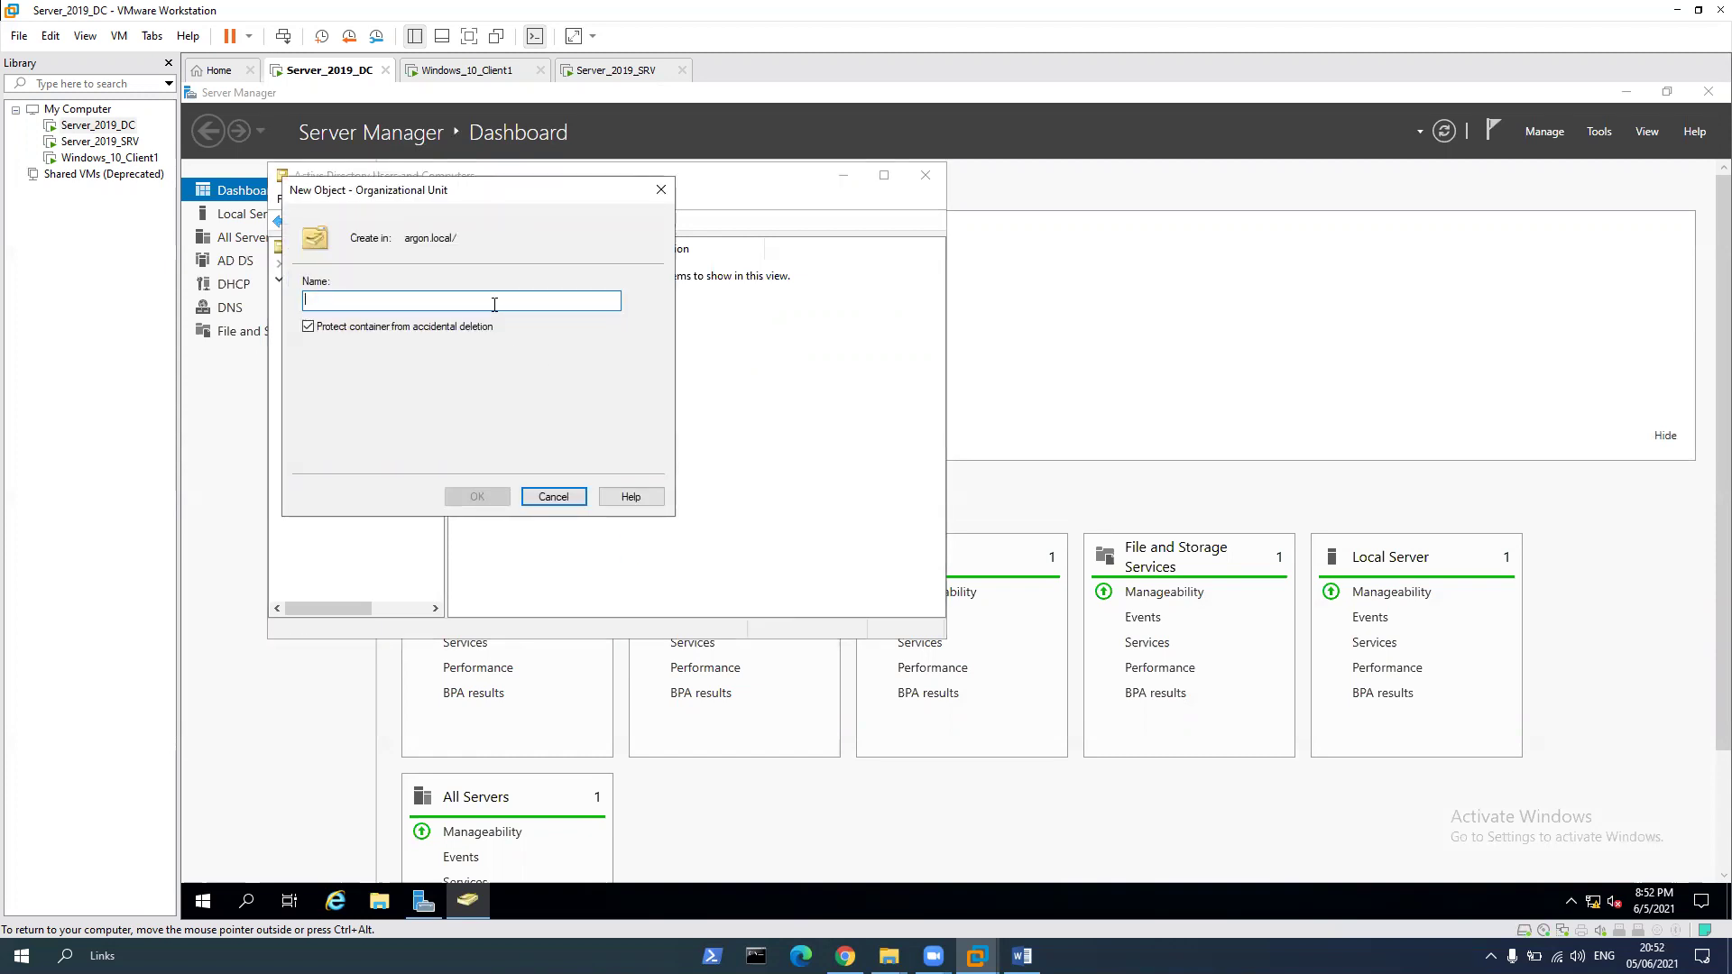
{"action": "type", "text": "Petah"}
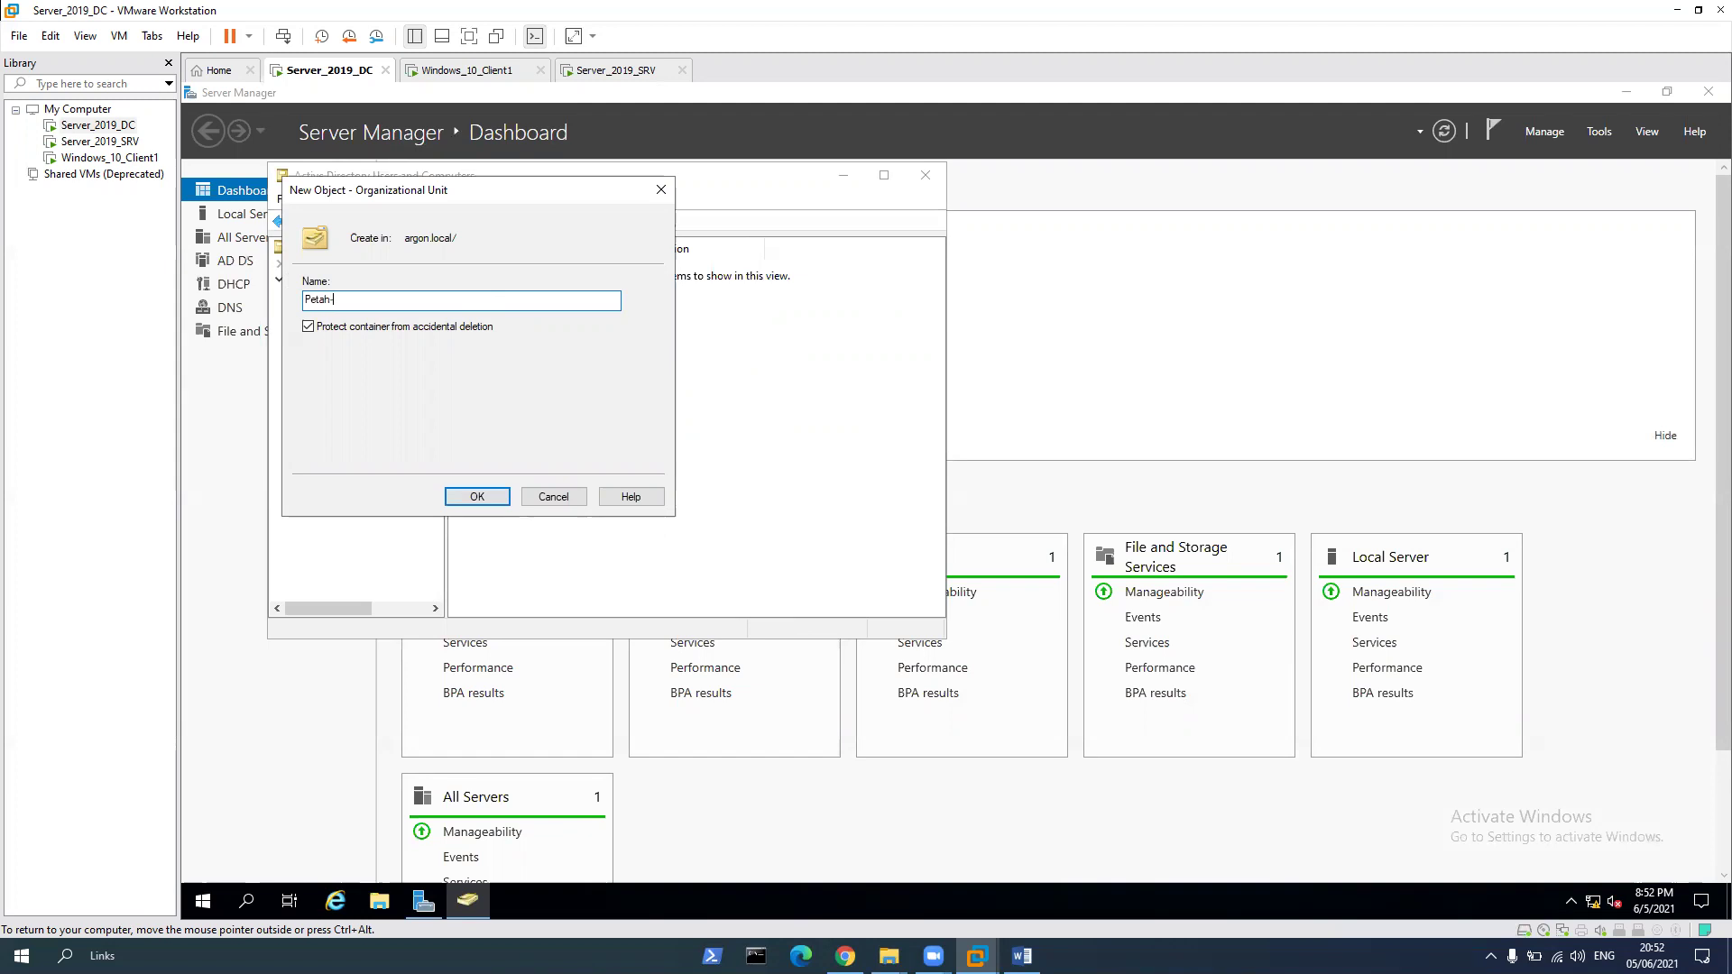
{"action": "type", "text": "-Tiqva"}
{"action": "left_click", "coordinate": [478, 496]}
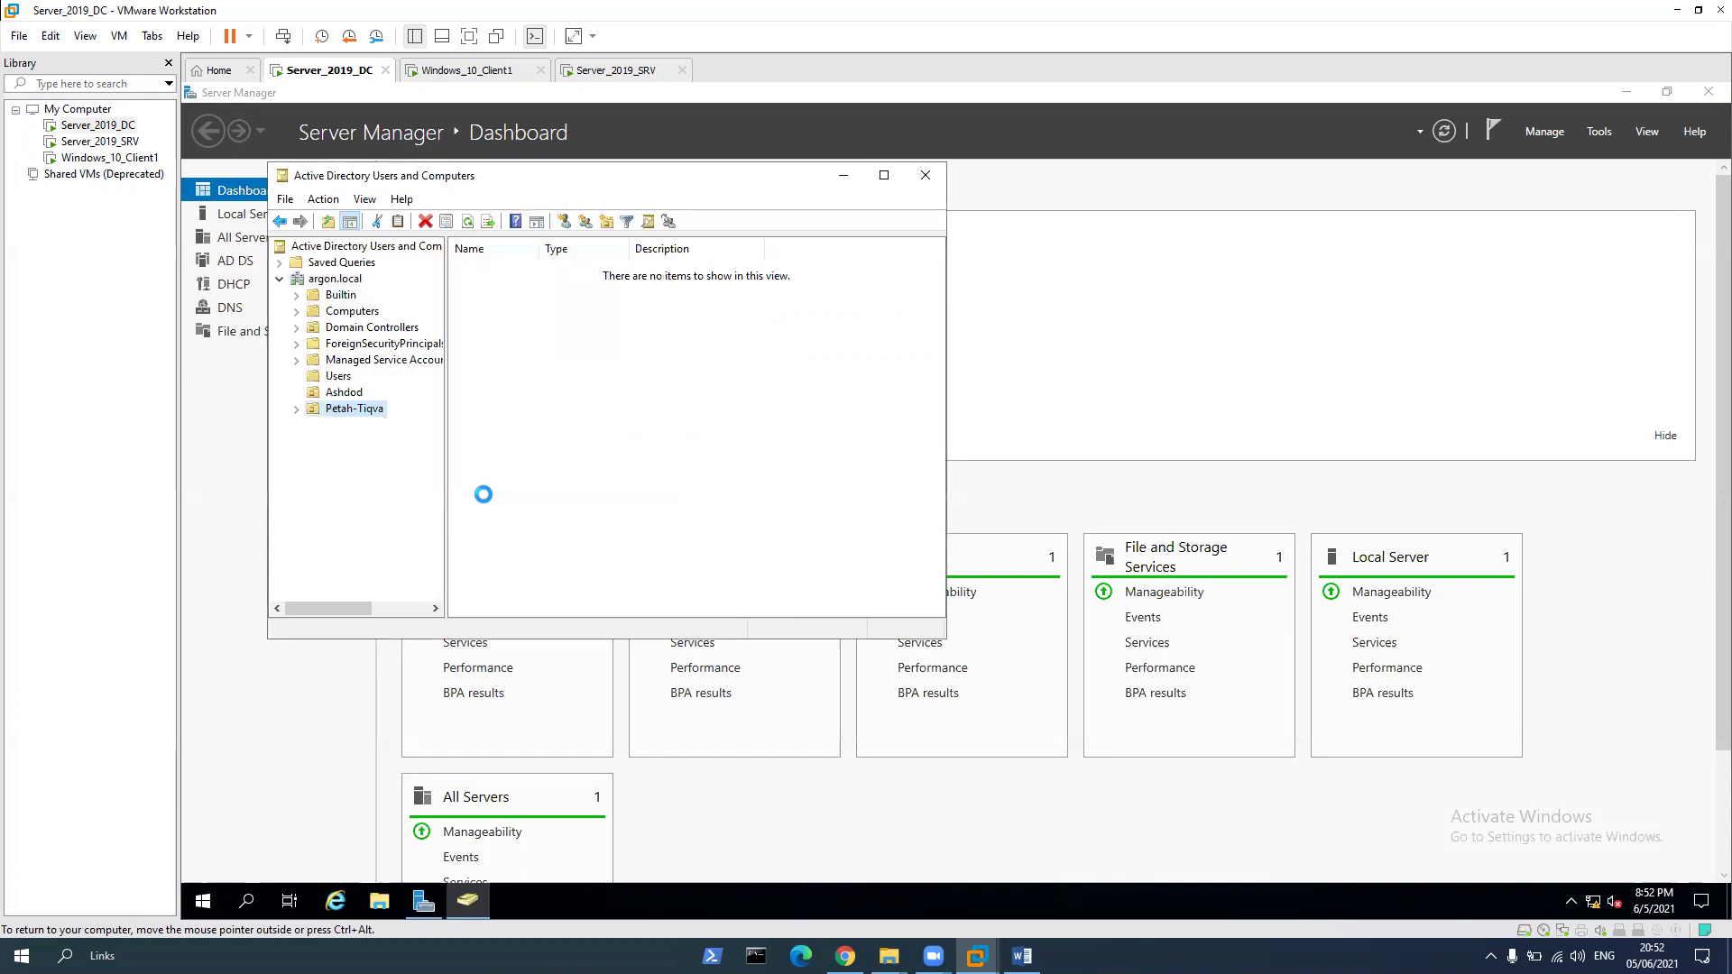
In Ashdod, start a new user named Argontool, reusing the name as the logon name
{"action": "left_click", "coordinate": [345, 394]}
{"action": "right_click", "coordinate": [542, 343]}
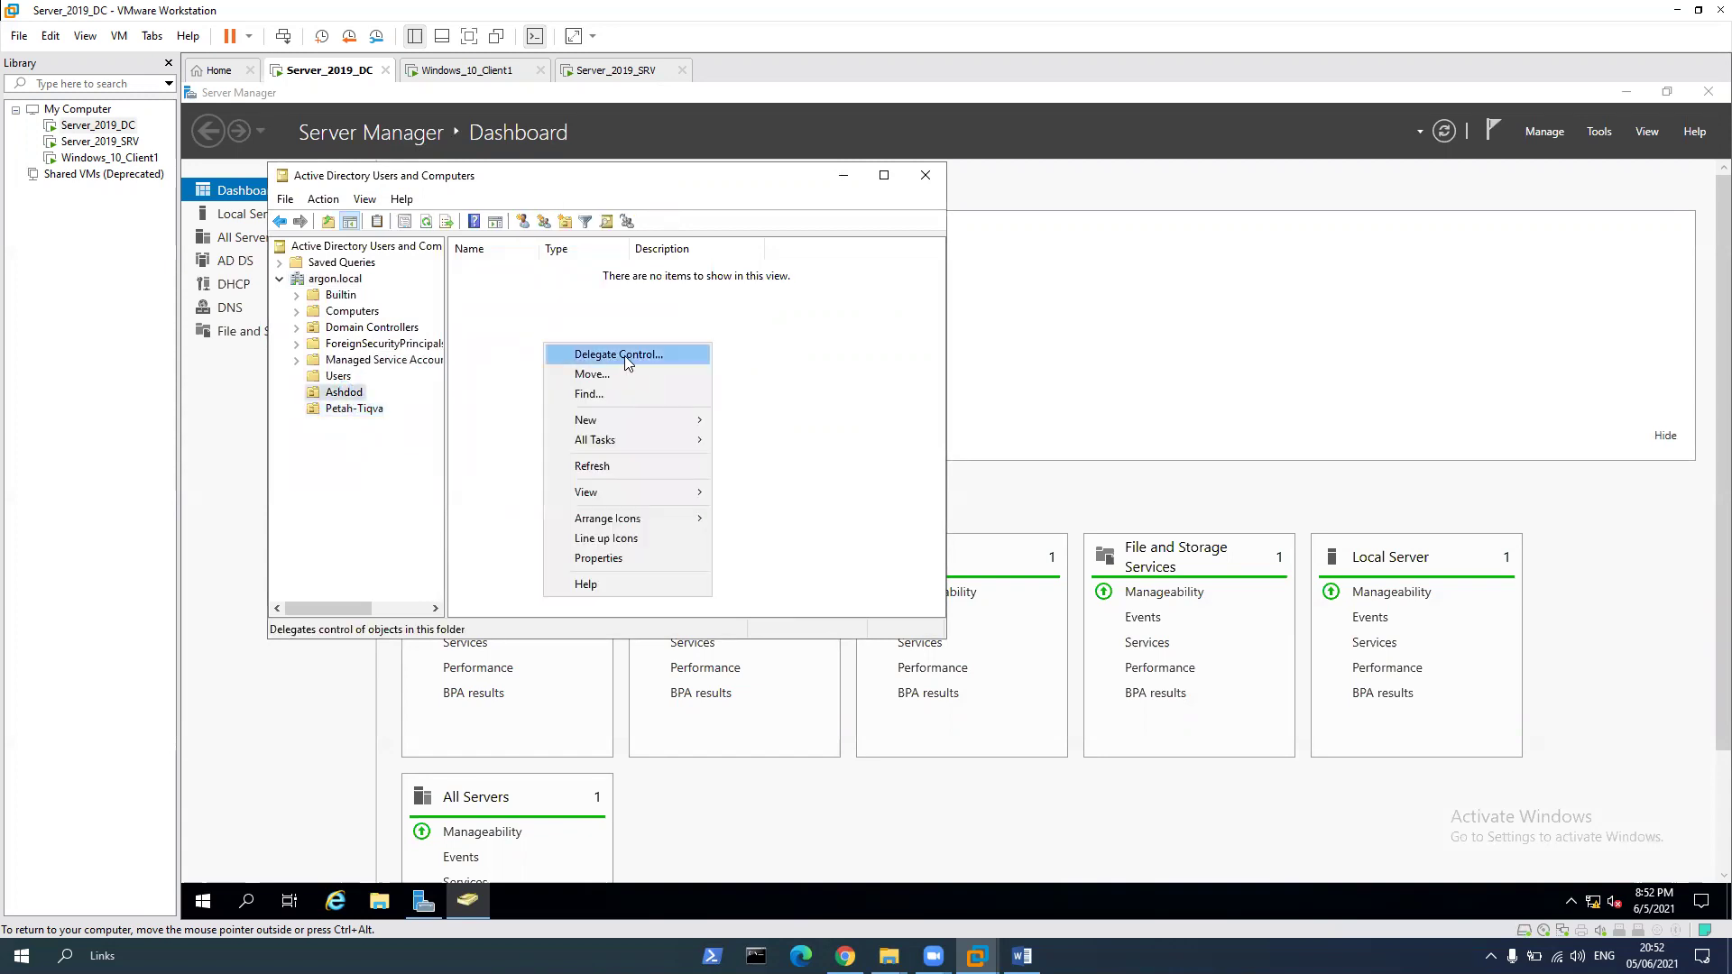
{"action": "mouse_move", "coordinate": [624, 430]}
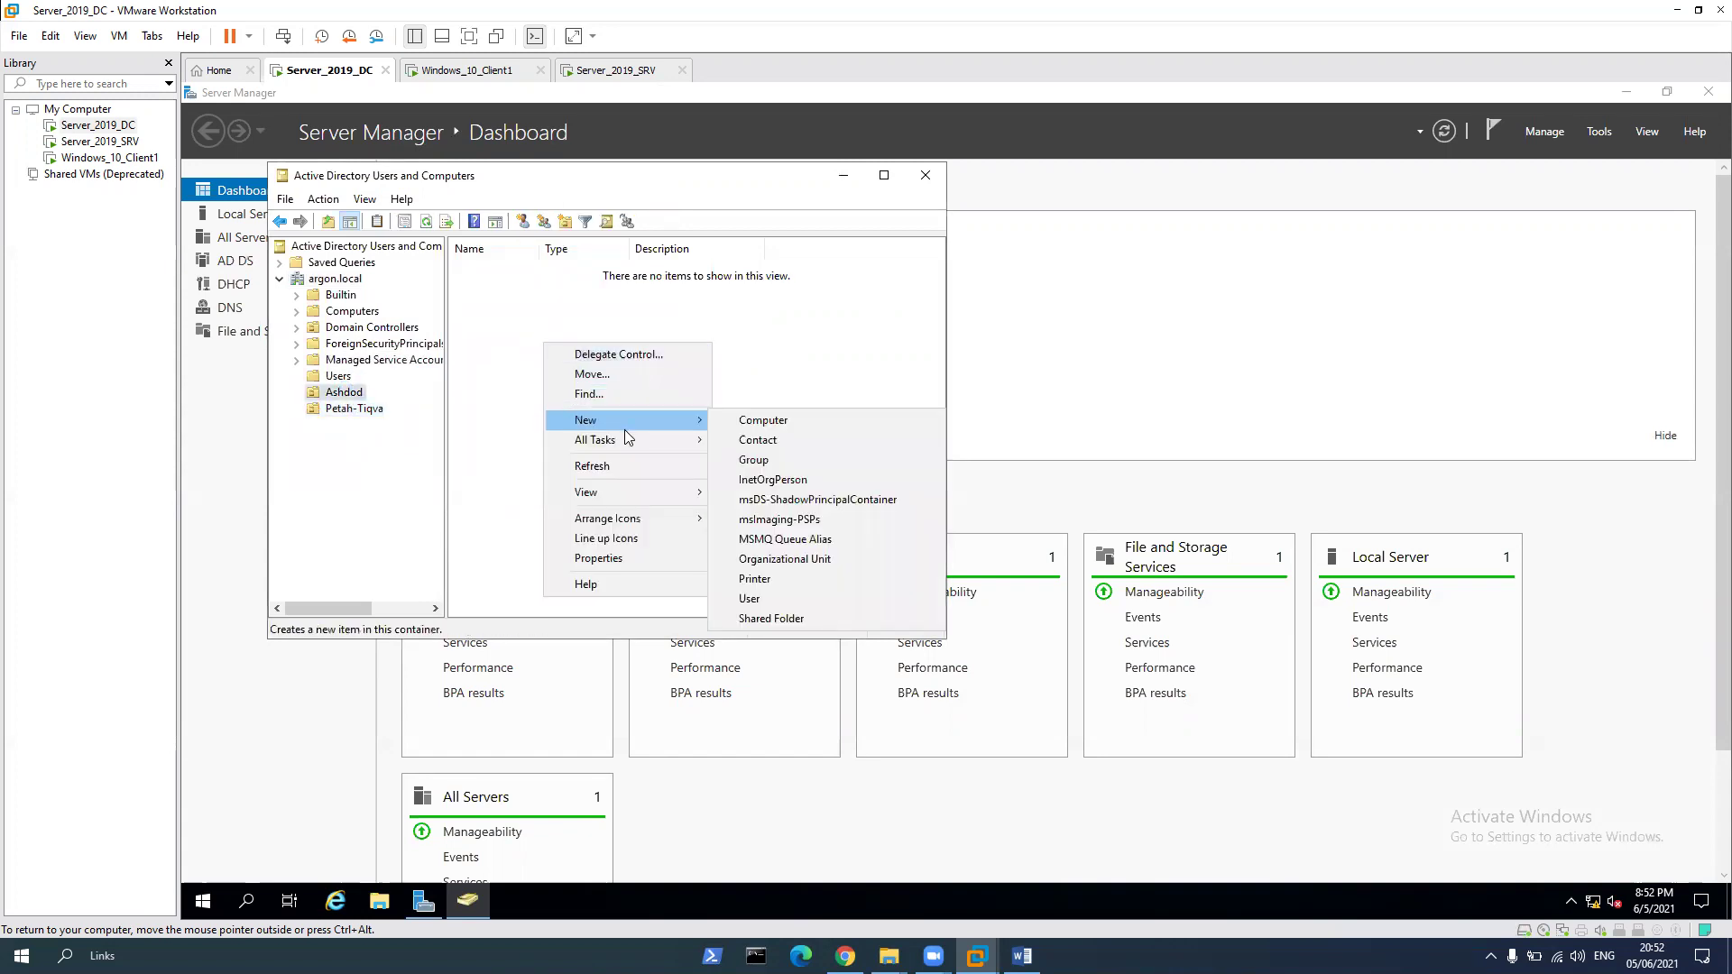
{"action": "left_click", "coordinate": [813, 599]}
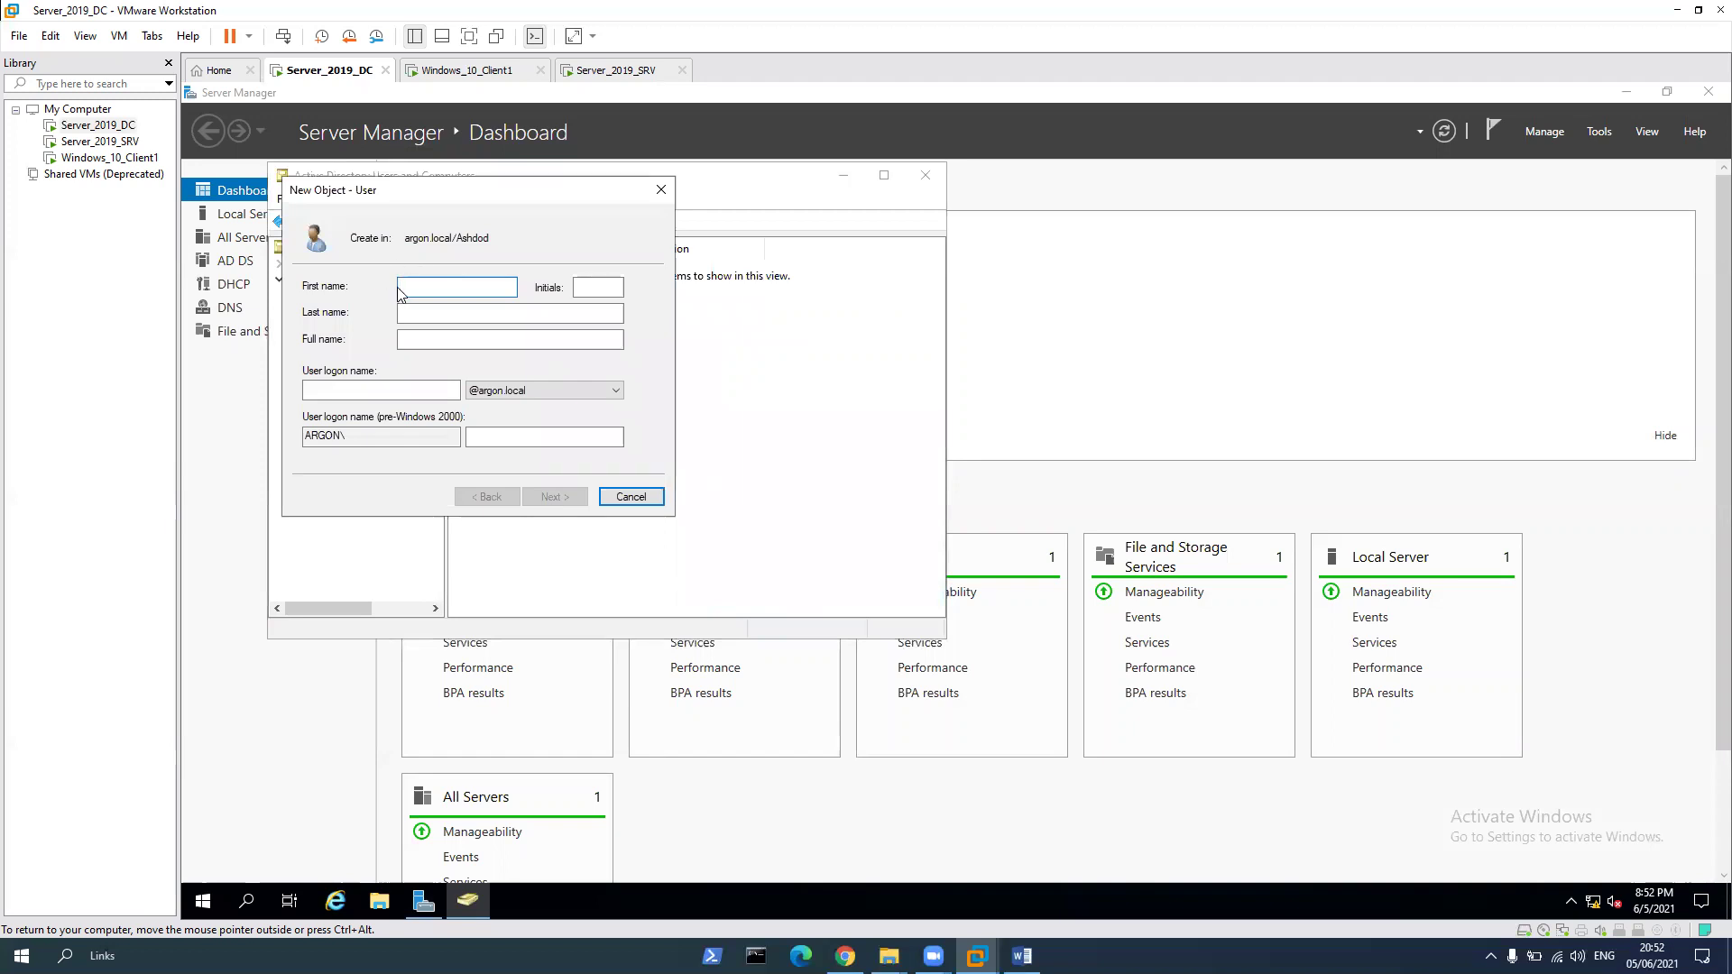
{"action": "type", "text": "ArgonT"}
{"action": "key", "text": "BackSpace"}
{"action": "type", "text": "tto"}
{"action": "left_click_drag", "start_coordinate": [464, 286], "coordinate": [220, 292]}
{"action": "key", "text": "ctrl+c"}
{"action": "left_click", "coordinate": [379, 390]}
{"action": "key", "text": "ctrl+v"}
Set the account password, mark it never to expire, and finish creating the user
{"action": "left_click", "coordinate": [566, 498]}
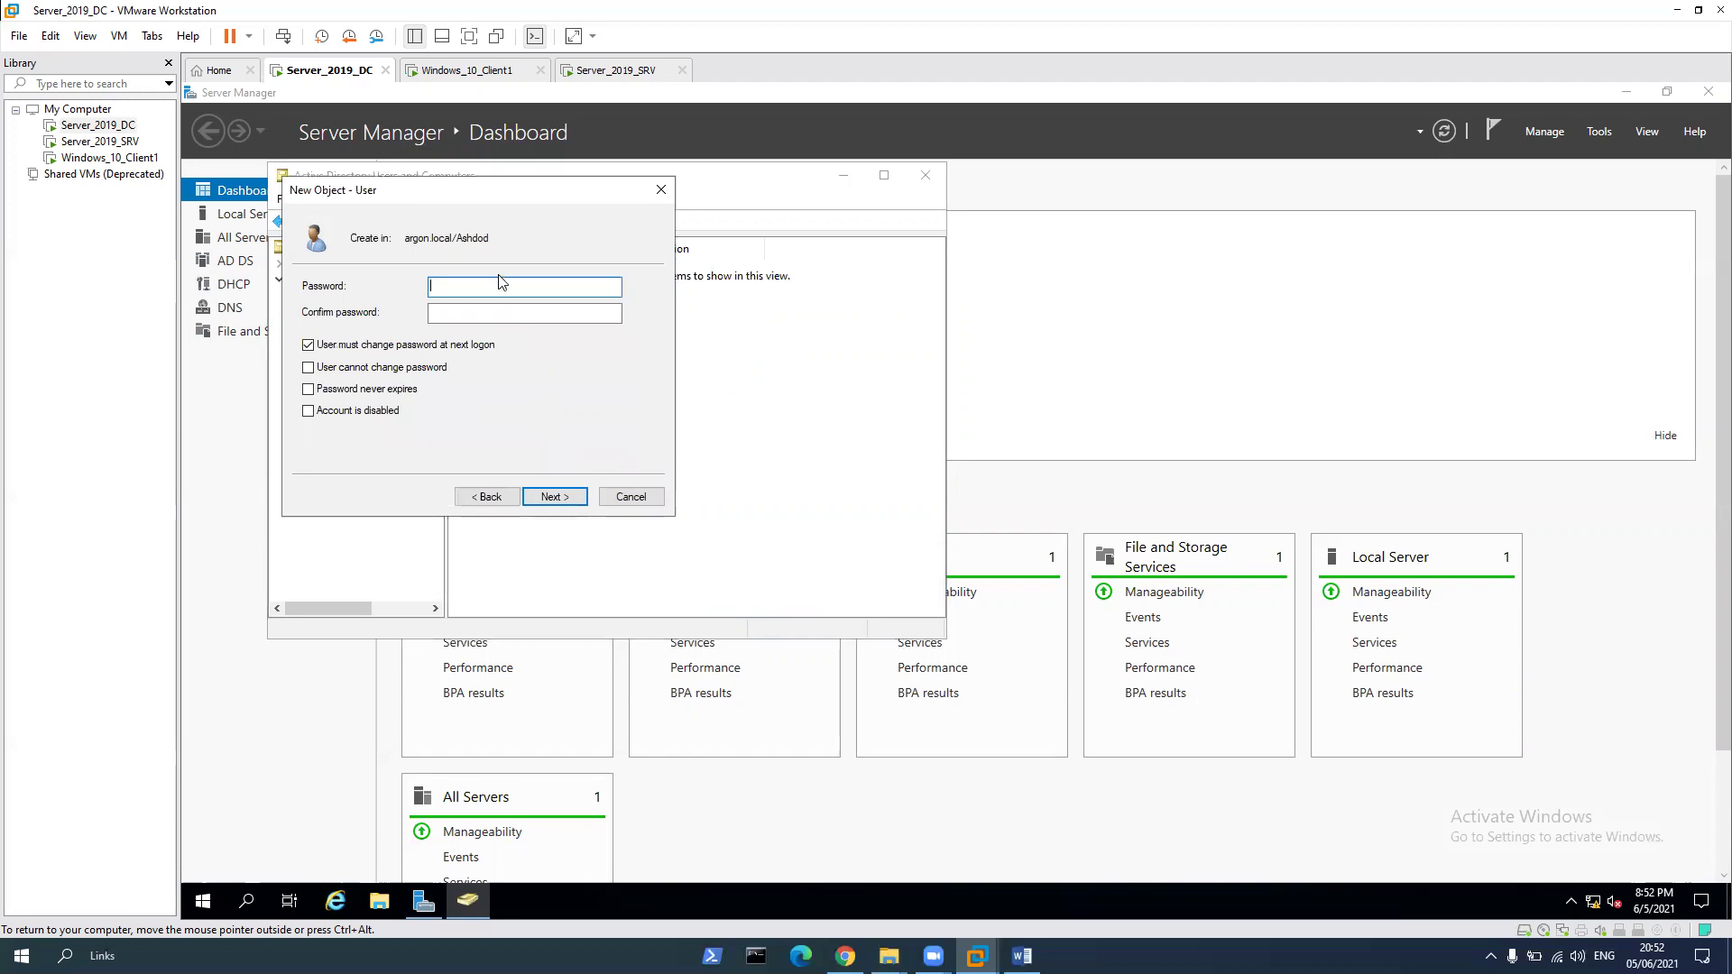
{"action": "type", "text": "•••••••••"}
{"action": "key", "text": "Tab"}
{"action": "type", "text": "•••••••••"}
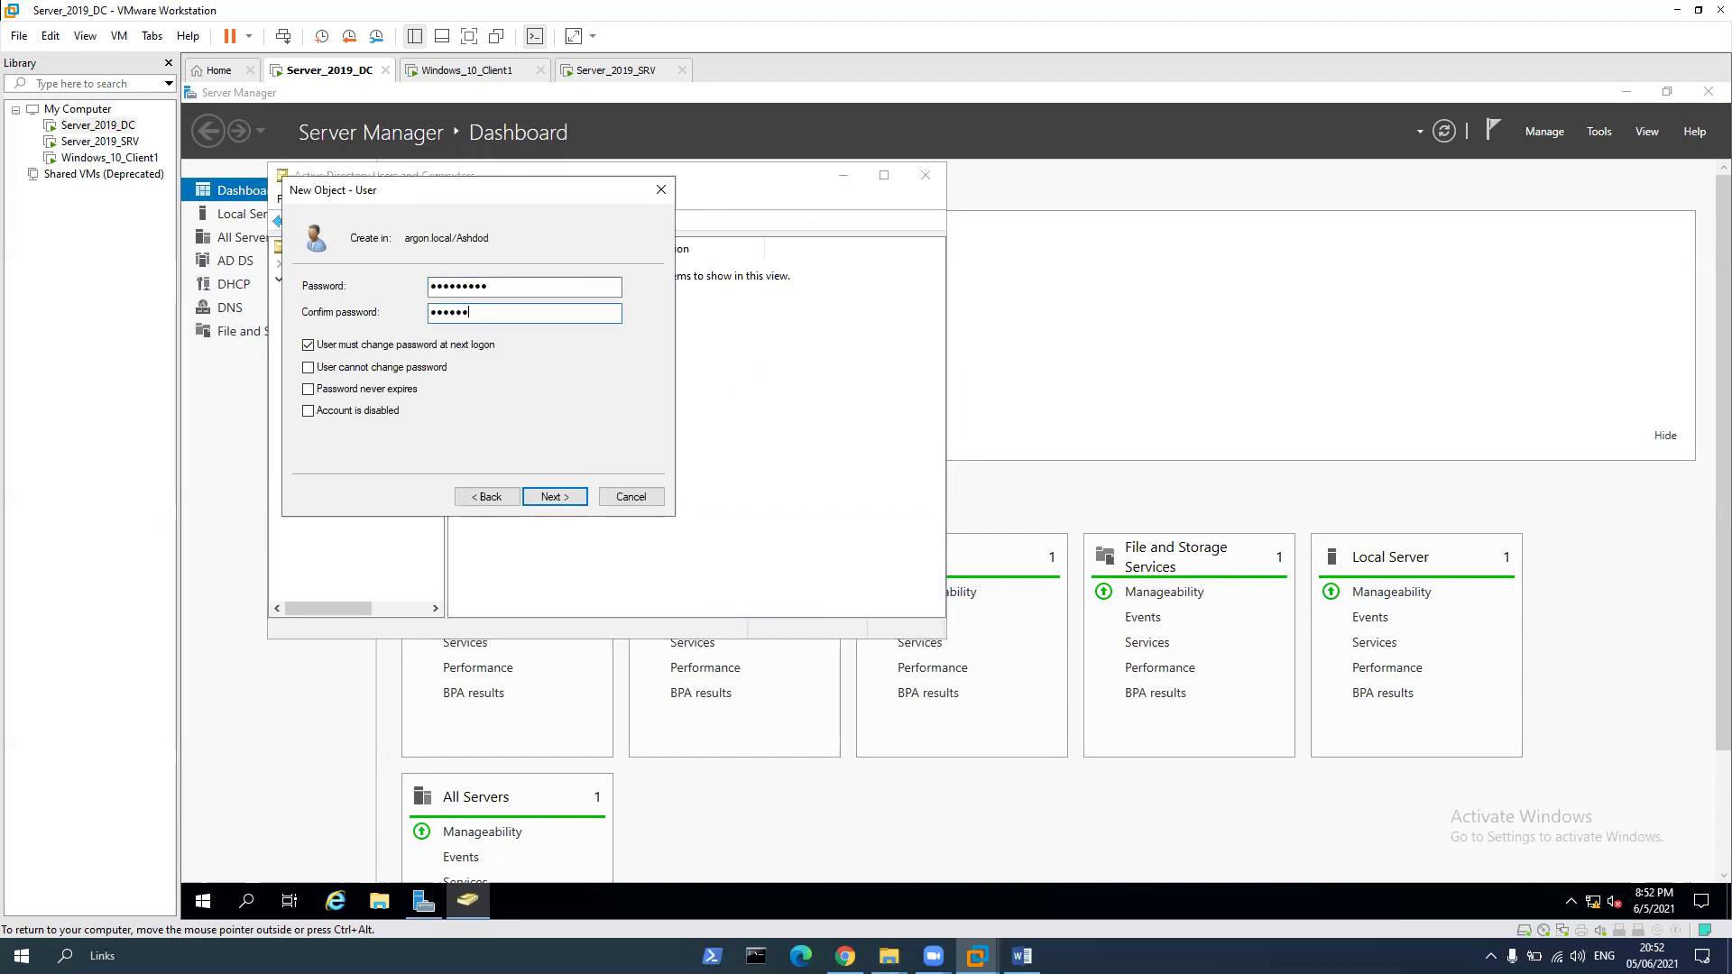
{"action": "left_click", "coordinate": [338, 390]}
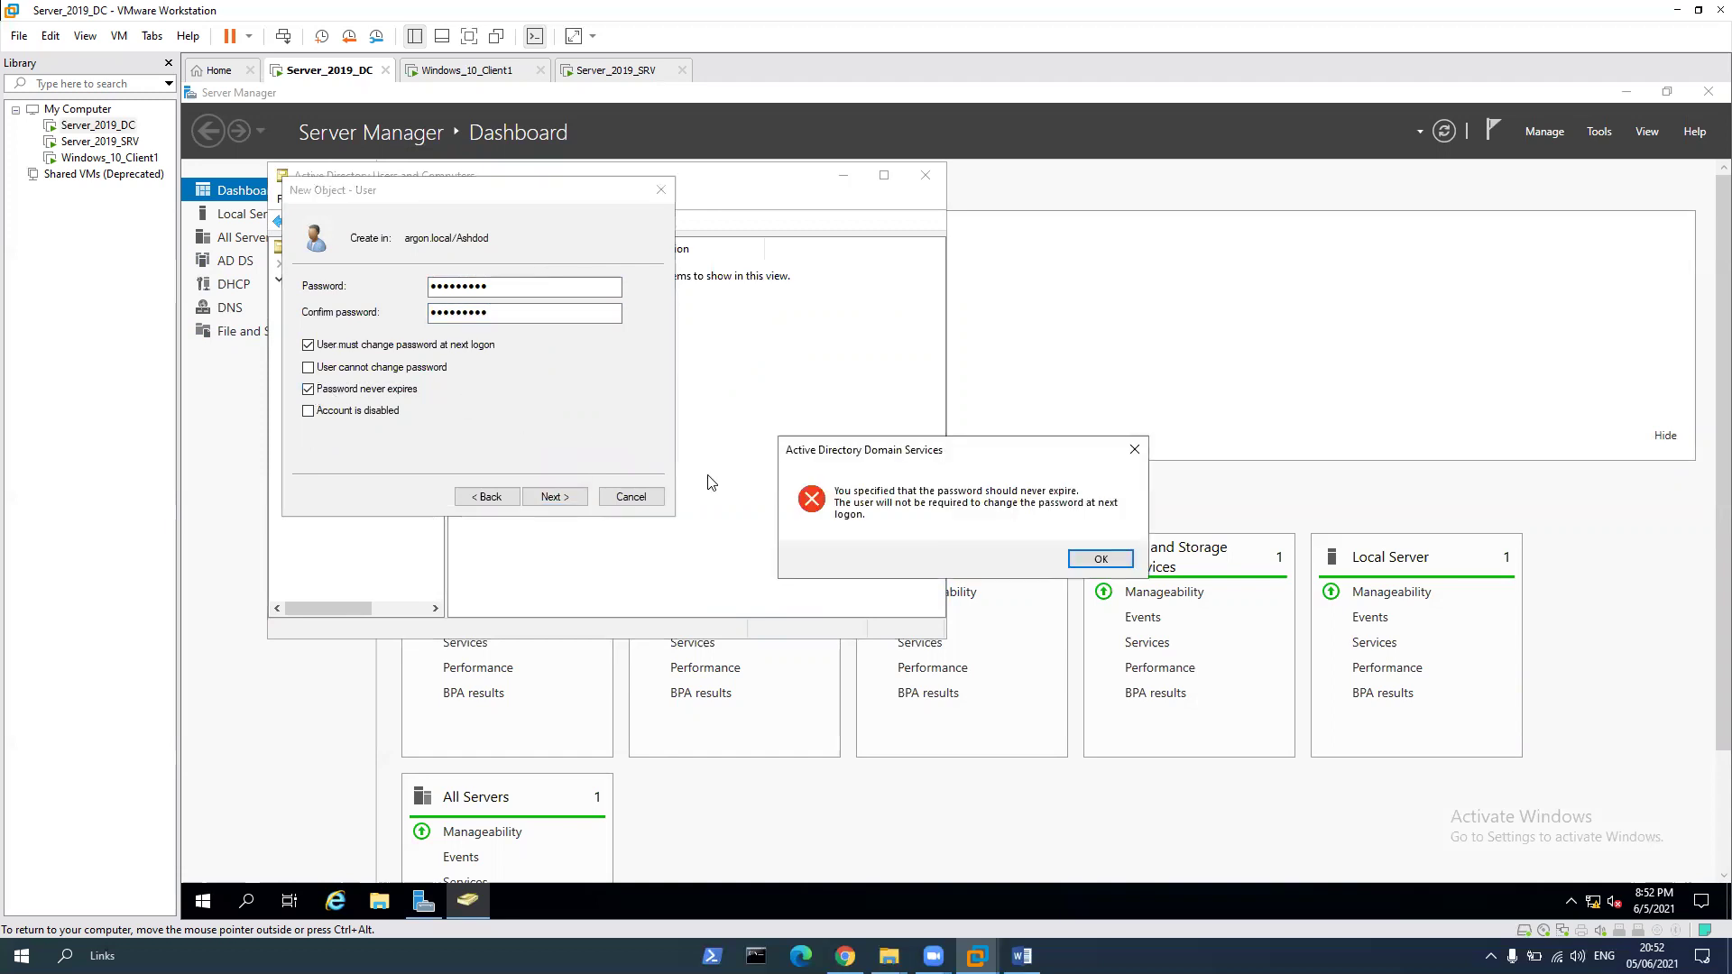
{"action": "left_click", "coordinate": [1112, 567]}
{"action": "left_click", "coordinate": [557, 497]}
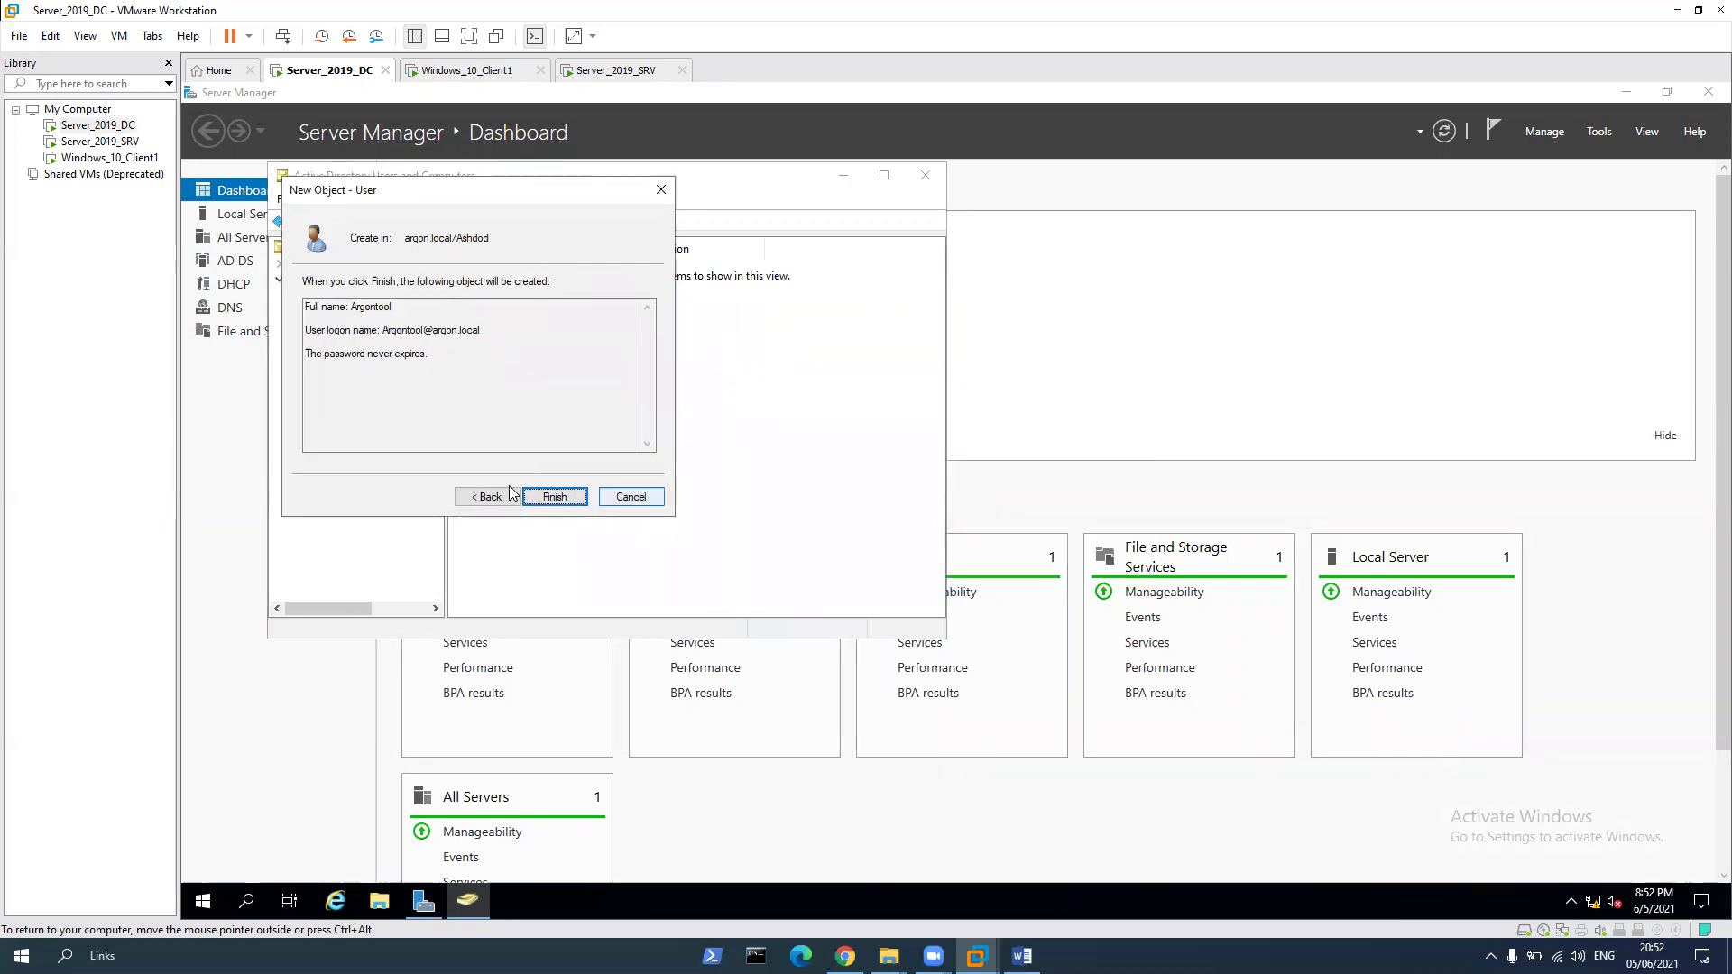
{"action": "left_click", "coordinate": [569, 497]}
Start a second Ashdod user named Argonteaf, with the same text as its logon name
{"action": "right_click", "coordinate": [535, 354]}
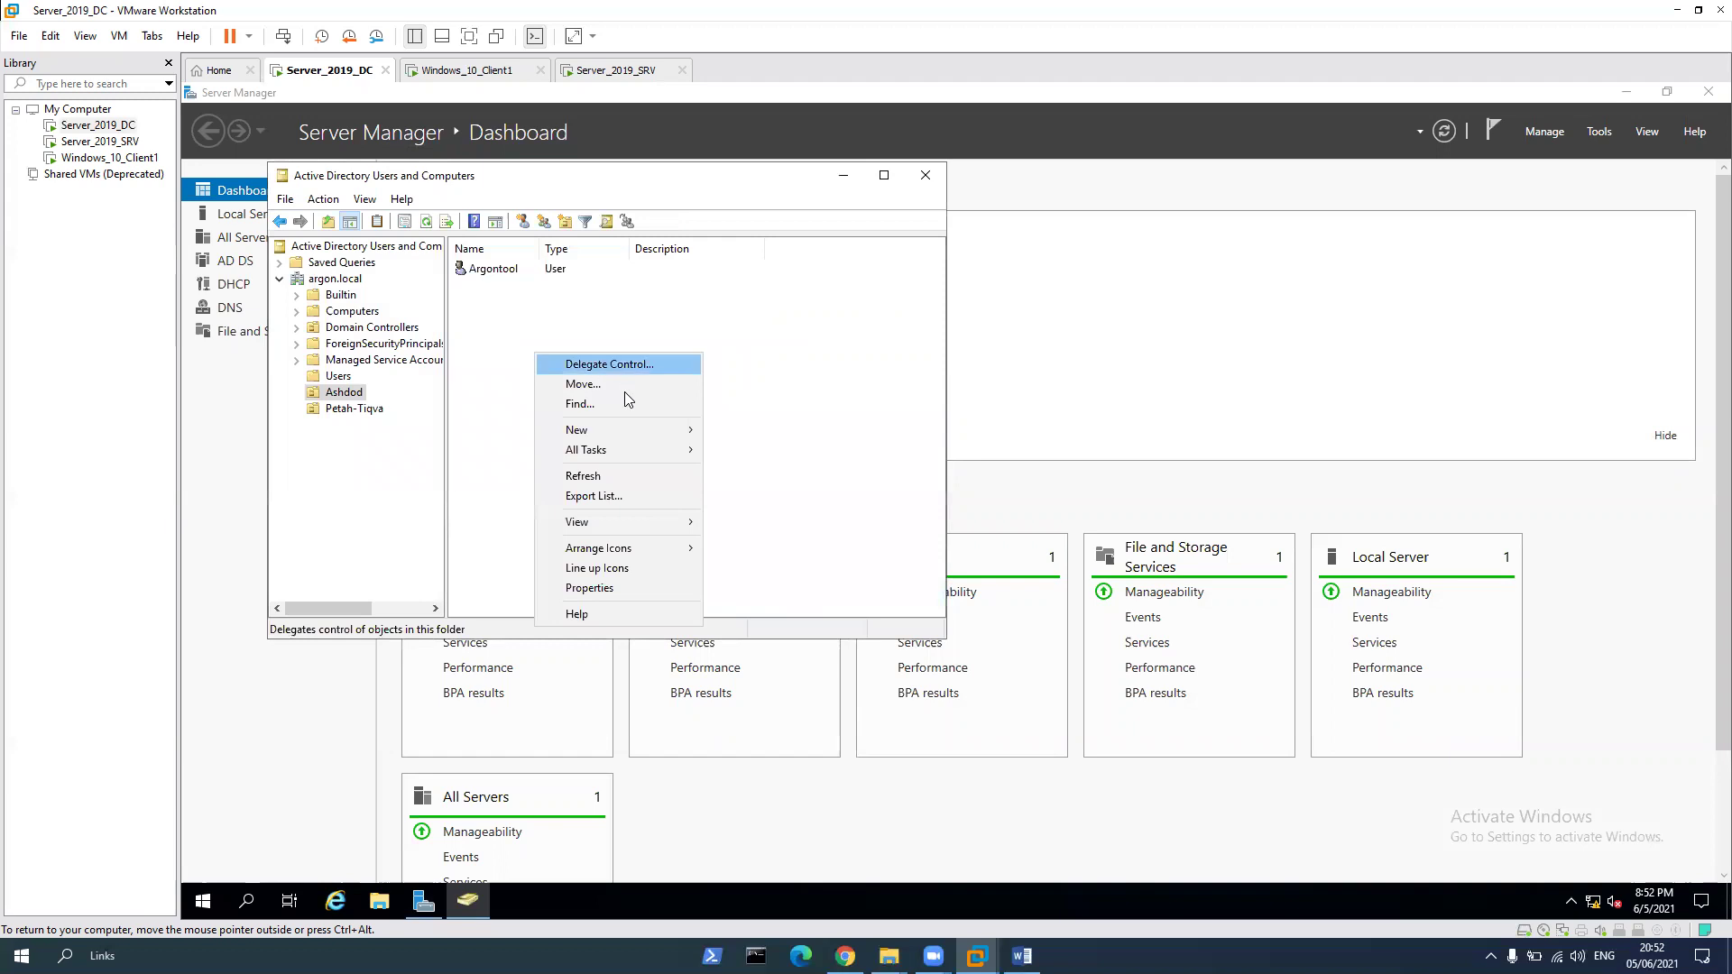
{"action": "mouse_move", "coordinate": [596, 427]}
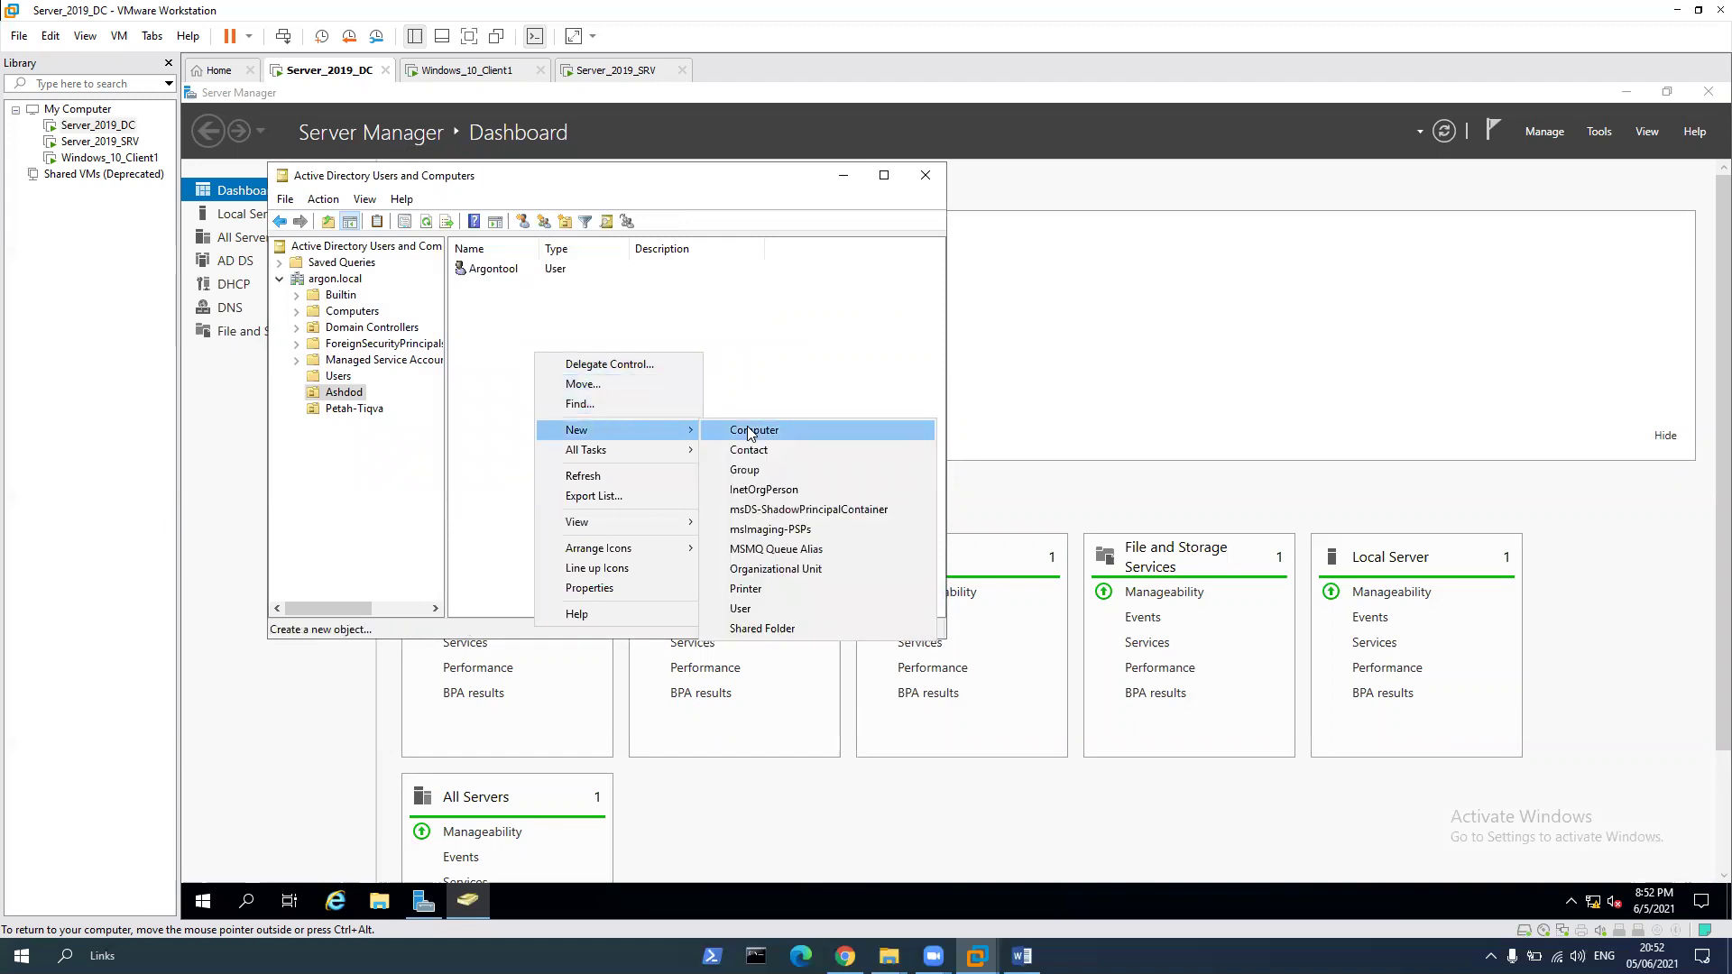
{"action": "left_click", "coordinate": [778, 609]}
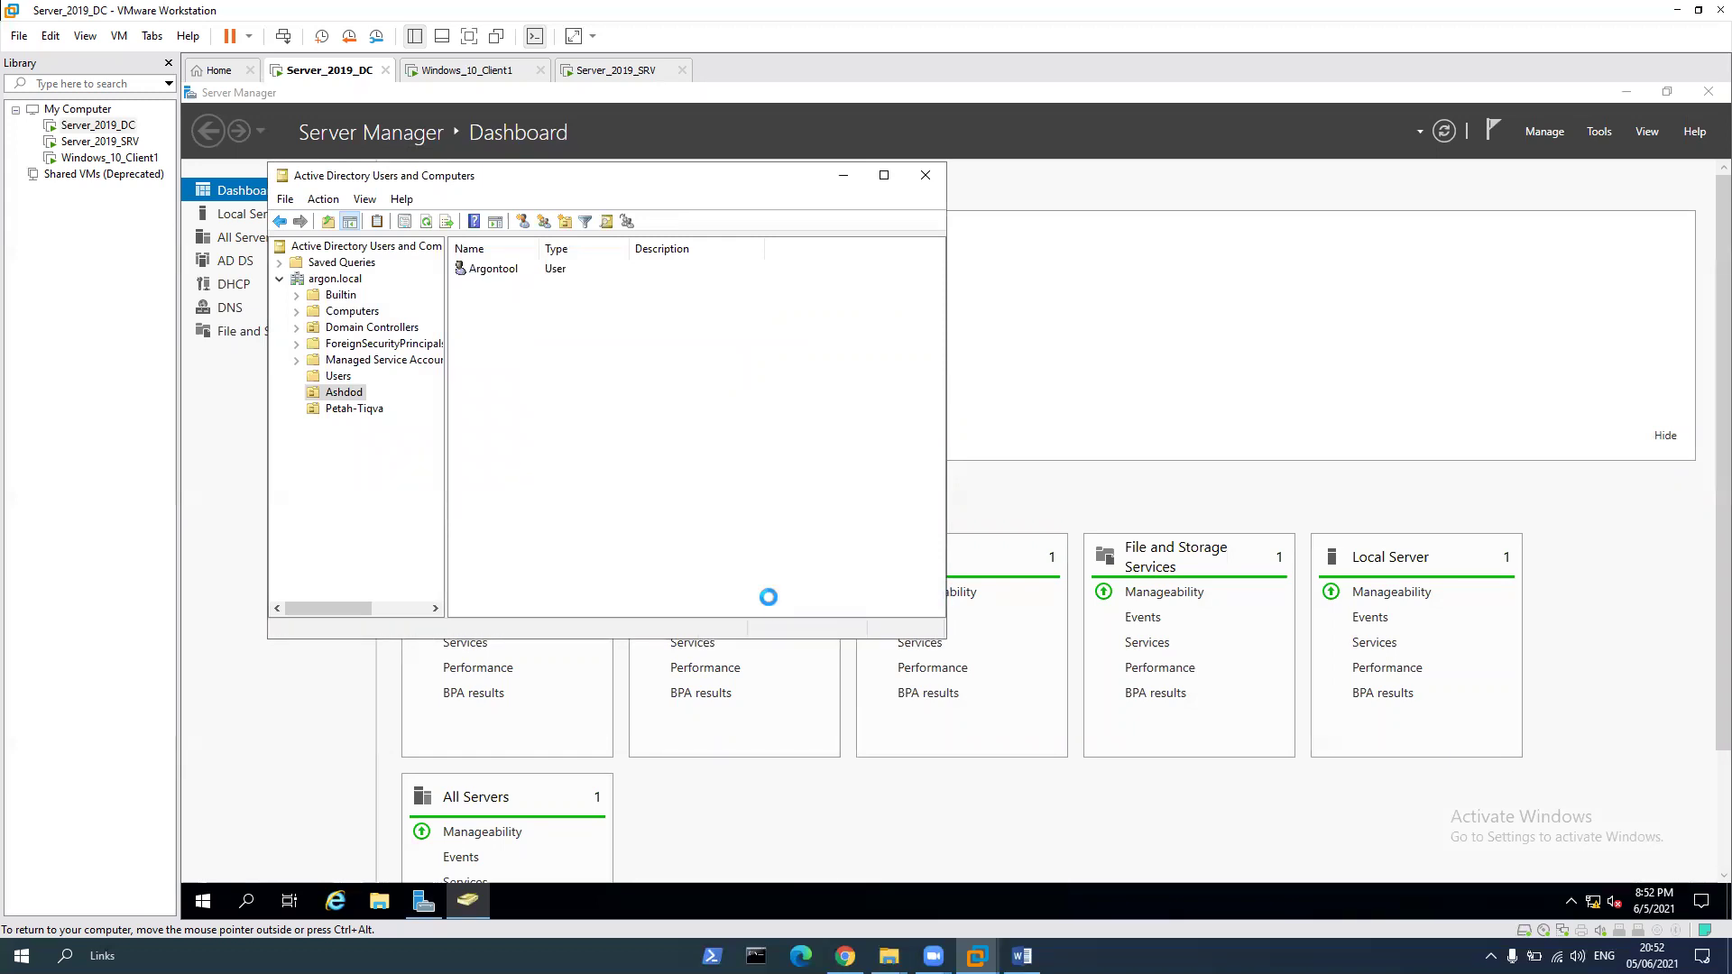
{"action": "type", "text": "Argonteaf"}
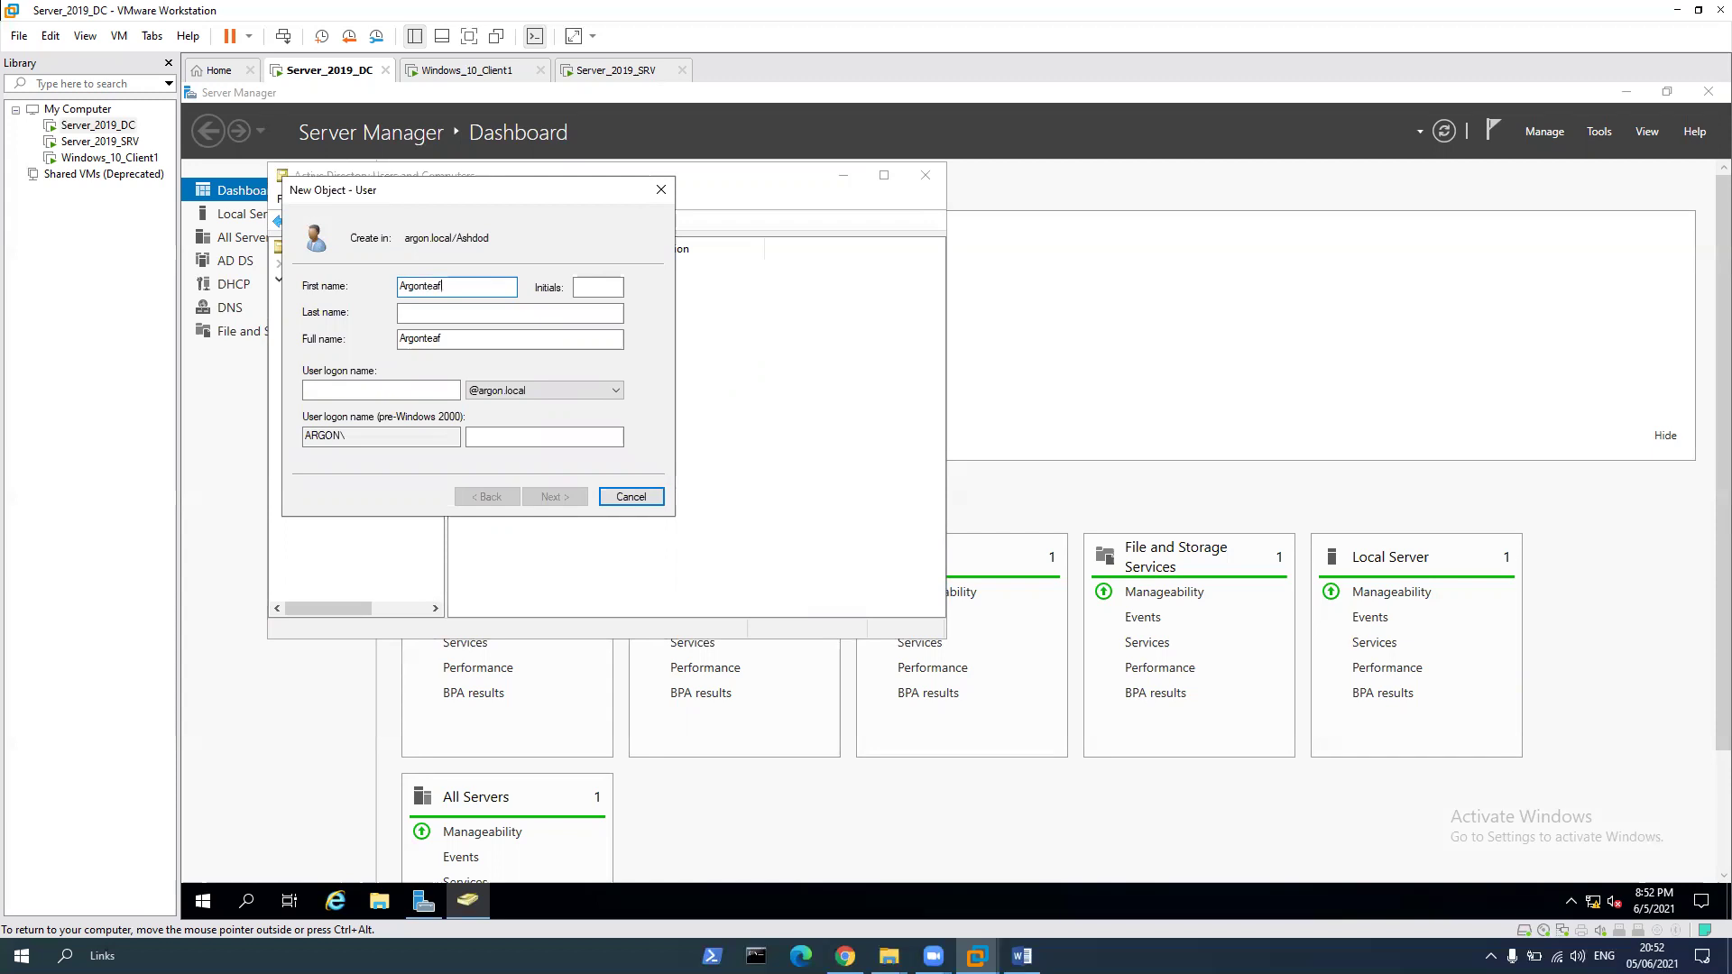
{"action": "type", "text": "e"}
{"action": "key", "text": "ctrl+a"}
{"action": "key", "text": "ctrl+c"}
{"action": "left_click", "coordinate": [379, 389]}
{"action": "key", "text": "ctrl+v"}
Make the password never expire, then enter and confirm the account password
{"action": "left_click", "coordinate": [555, 496]}
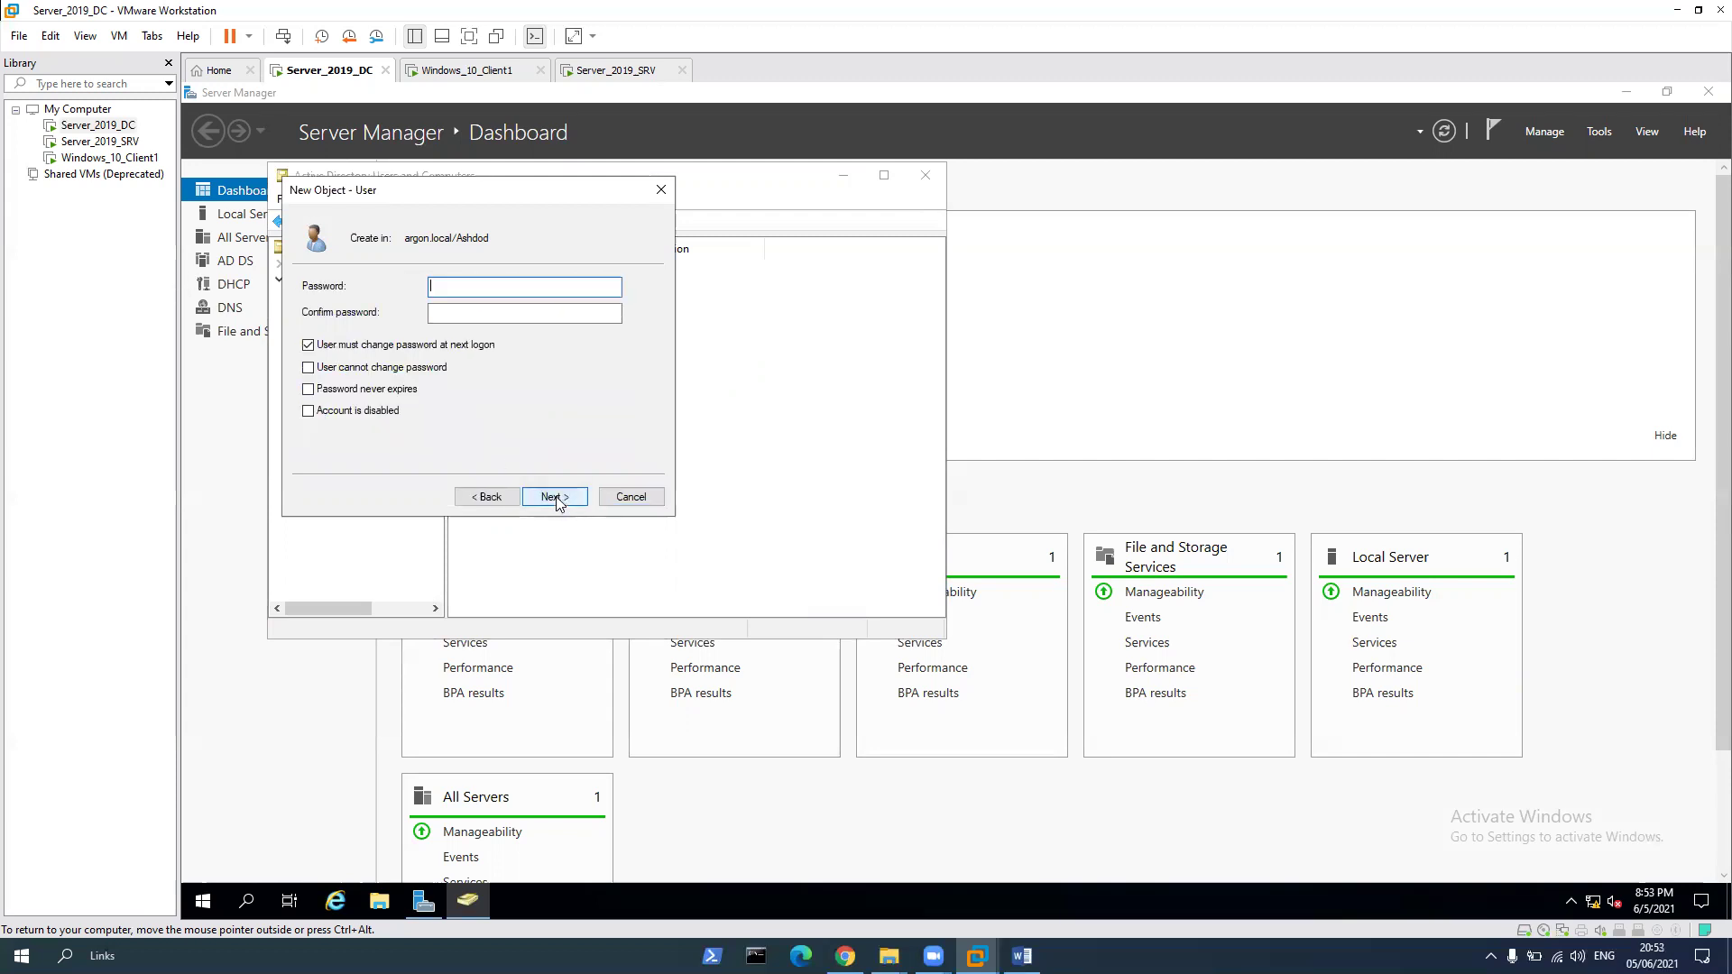
{"action": "left_click", "coordinate": [309, 389]}
{"action": "left_click", "coordinate": [1085, 555]}
{"action": "left_click", "coordinate": [476, 288]}
{"action": "type", "text": "•••••••••"}
{"action": "key", "text": "Tab"}
{"action": "key", "text": "BackSpace"}
{"action": "key", "text": "BackSpace"}
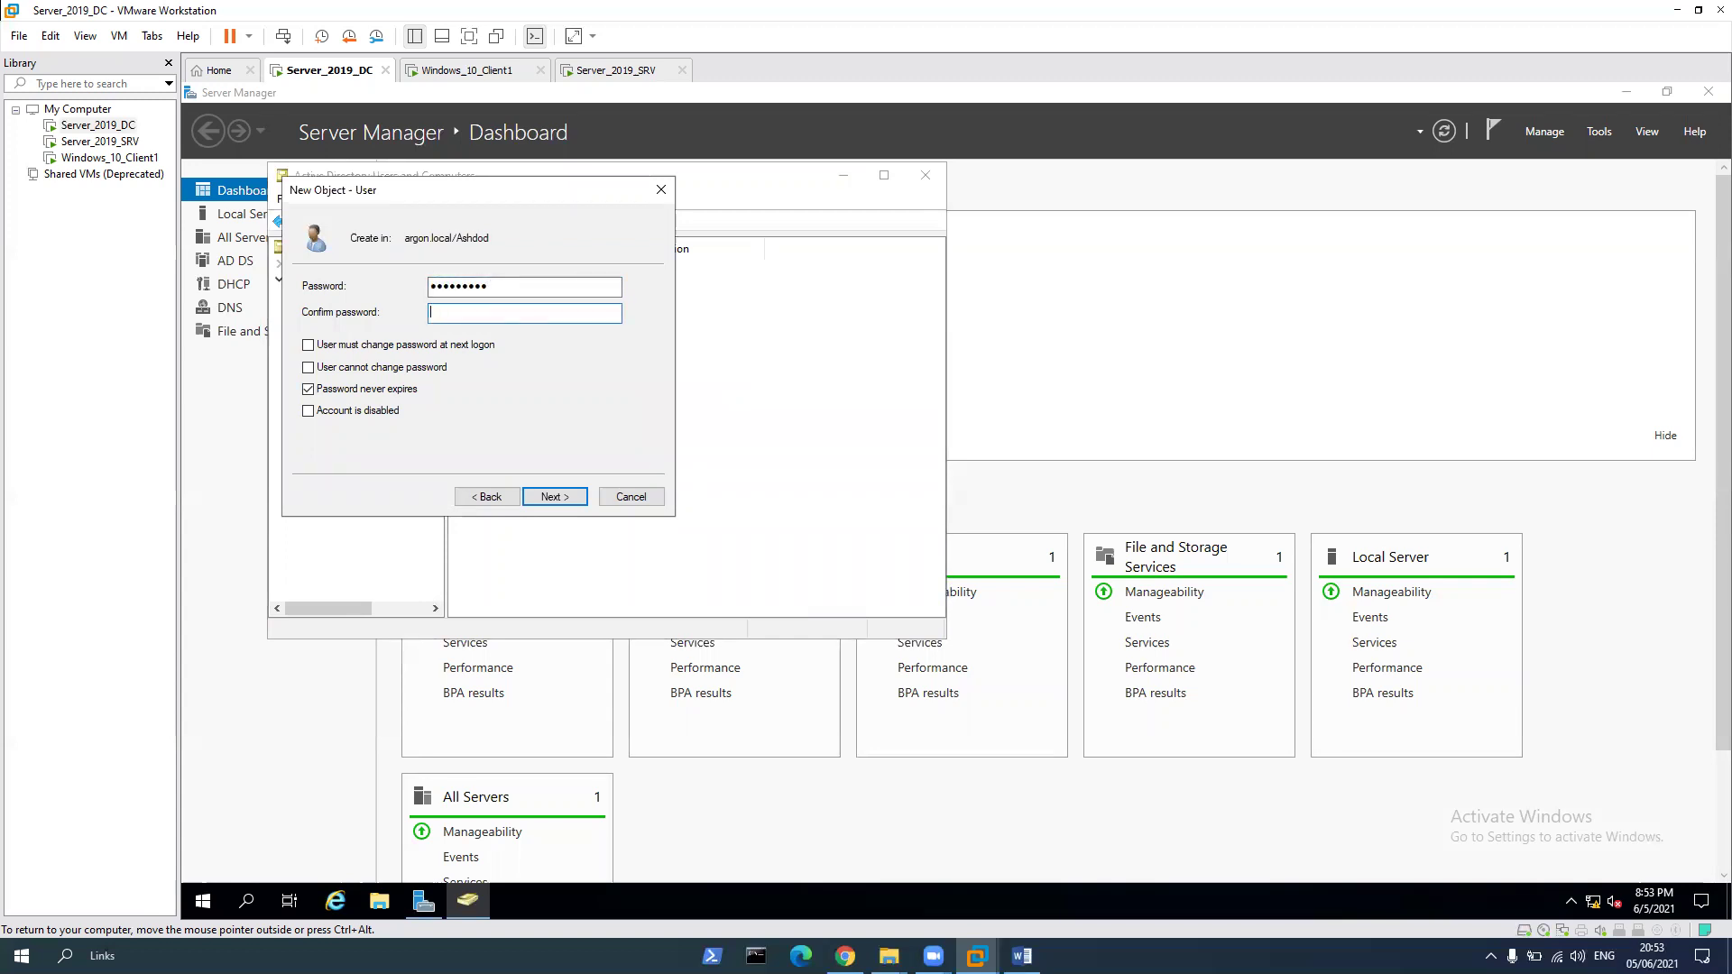
{"action": "type", "text": "••••"}
{"action": "key", "text": "BackSpace"}
{"action": "key", "text": "BackSpace"}
{"action": "key", "text": "BackSpace"}
{"action": "type", "text": "••••••••"}
{"action": "key", "text": "Return"}
{"action": "key", "text": "Return"}
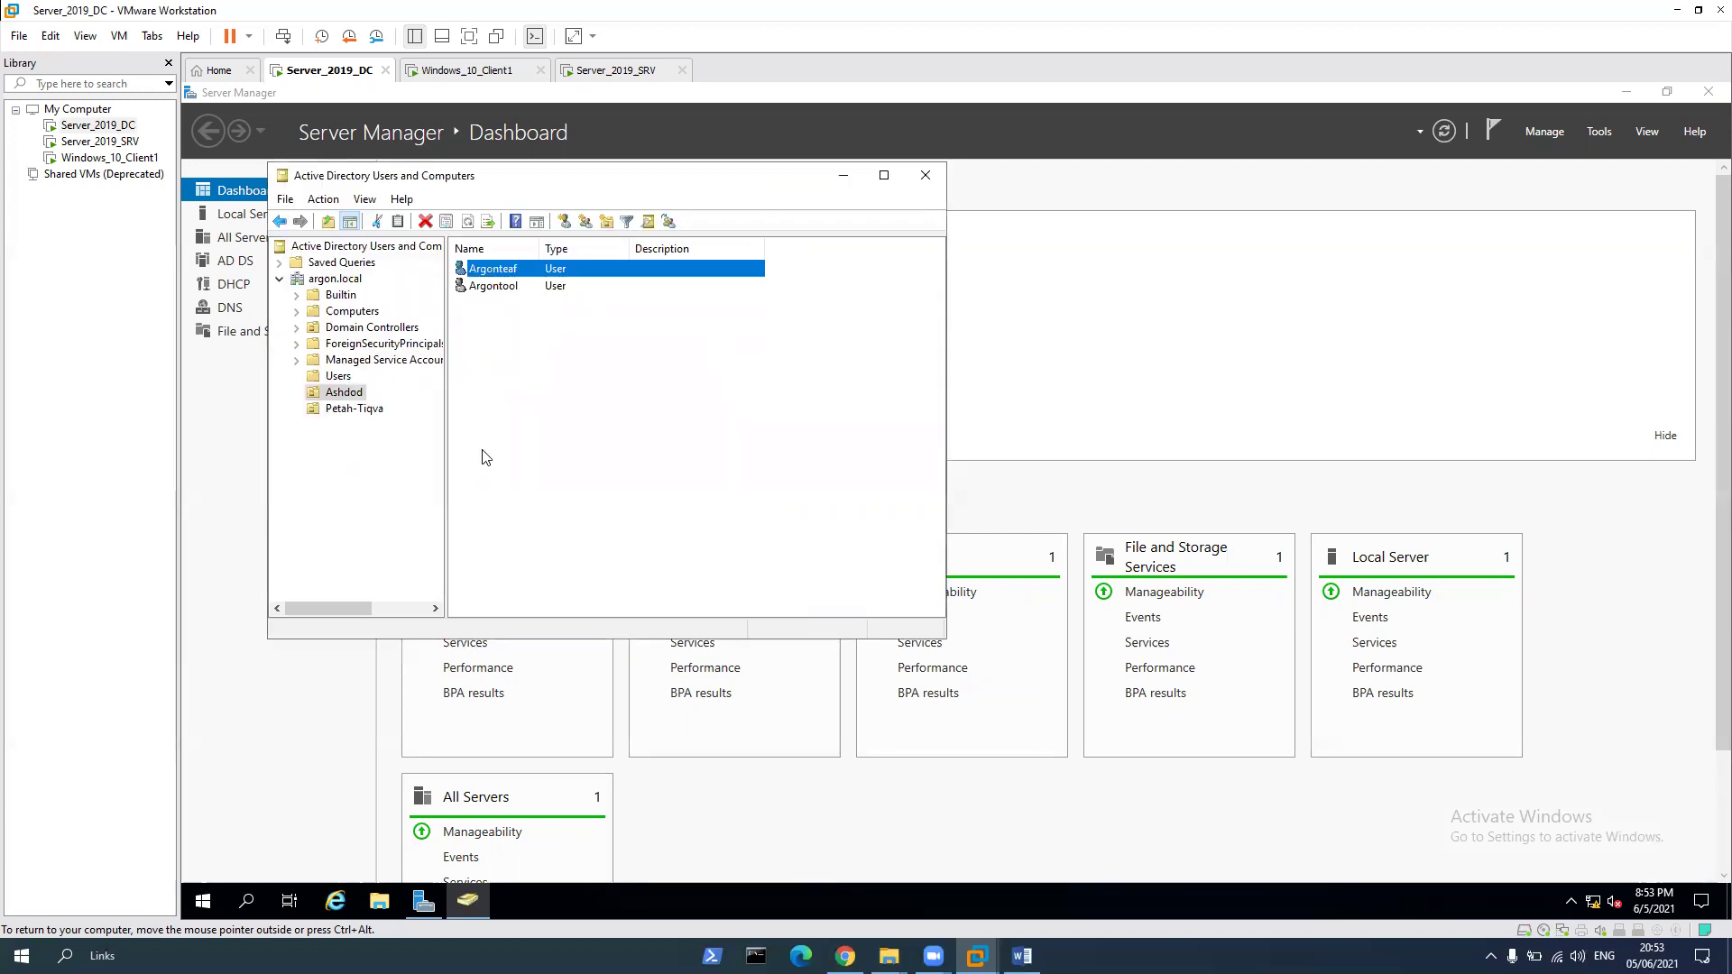
In Petah-Tiqva, start a new user named Argonshine with a matching logon name
{"action": "left_click", "coordinate": [483, 456]}
{"action": "left_click", "coordinate": [361, 411]}
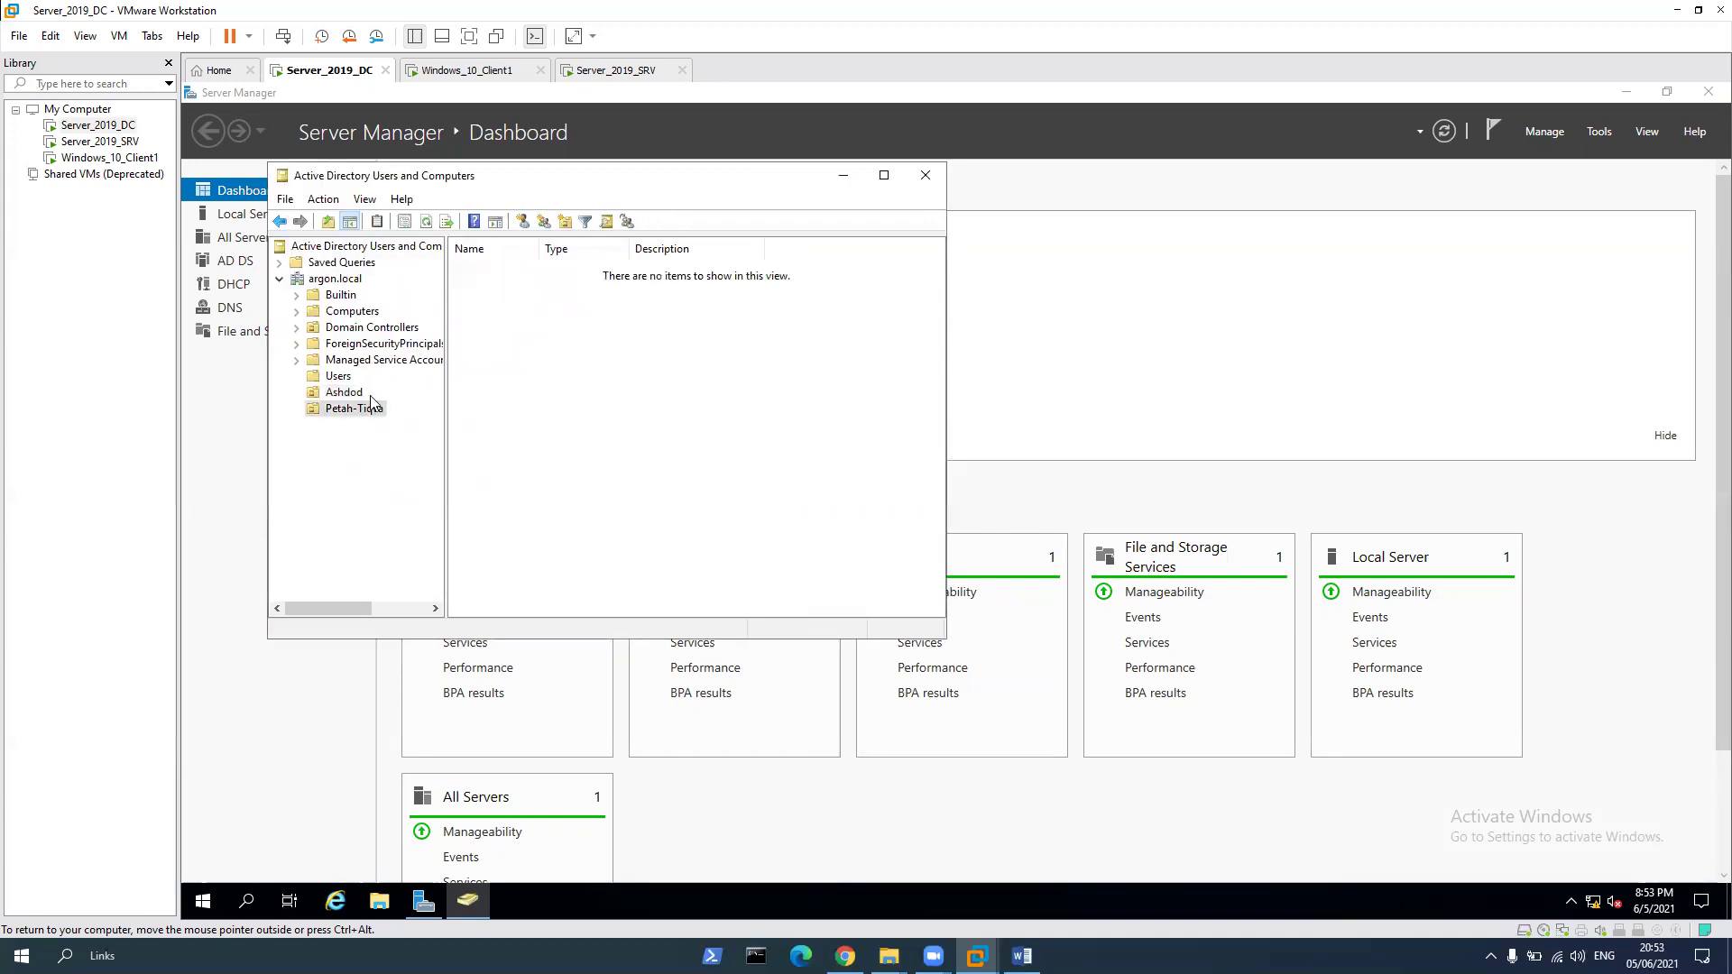
{"action": "right_click", "coordinate": [546, 333]}
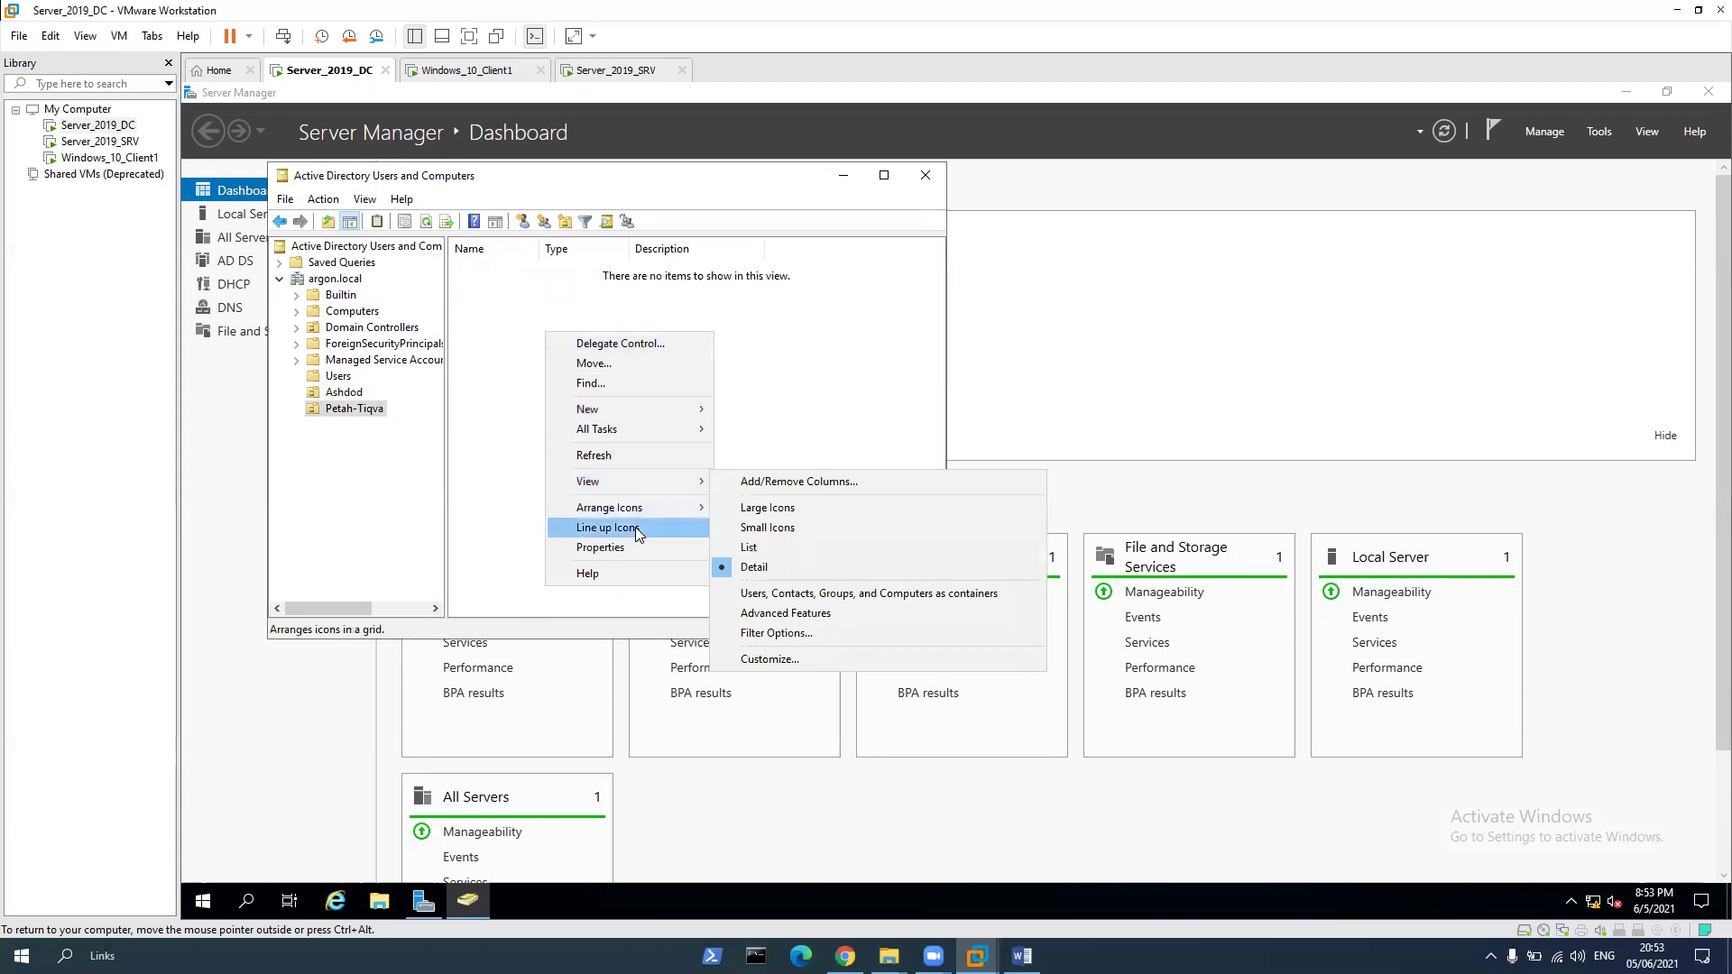
{"action": "mouse_move", "coordinate": [706, 408]}
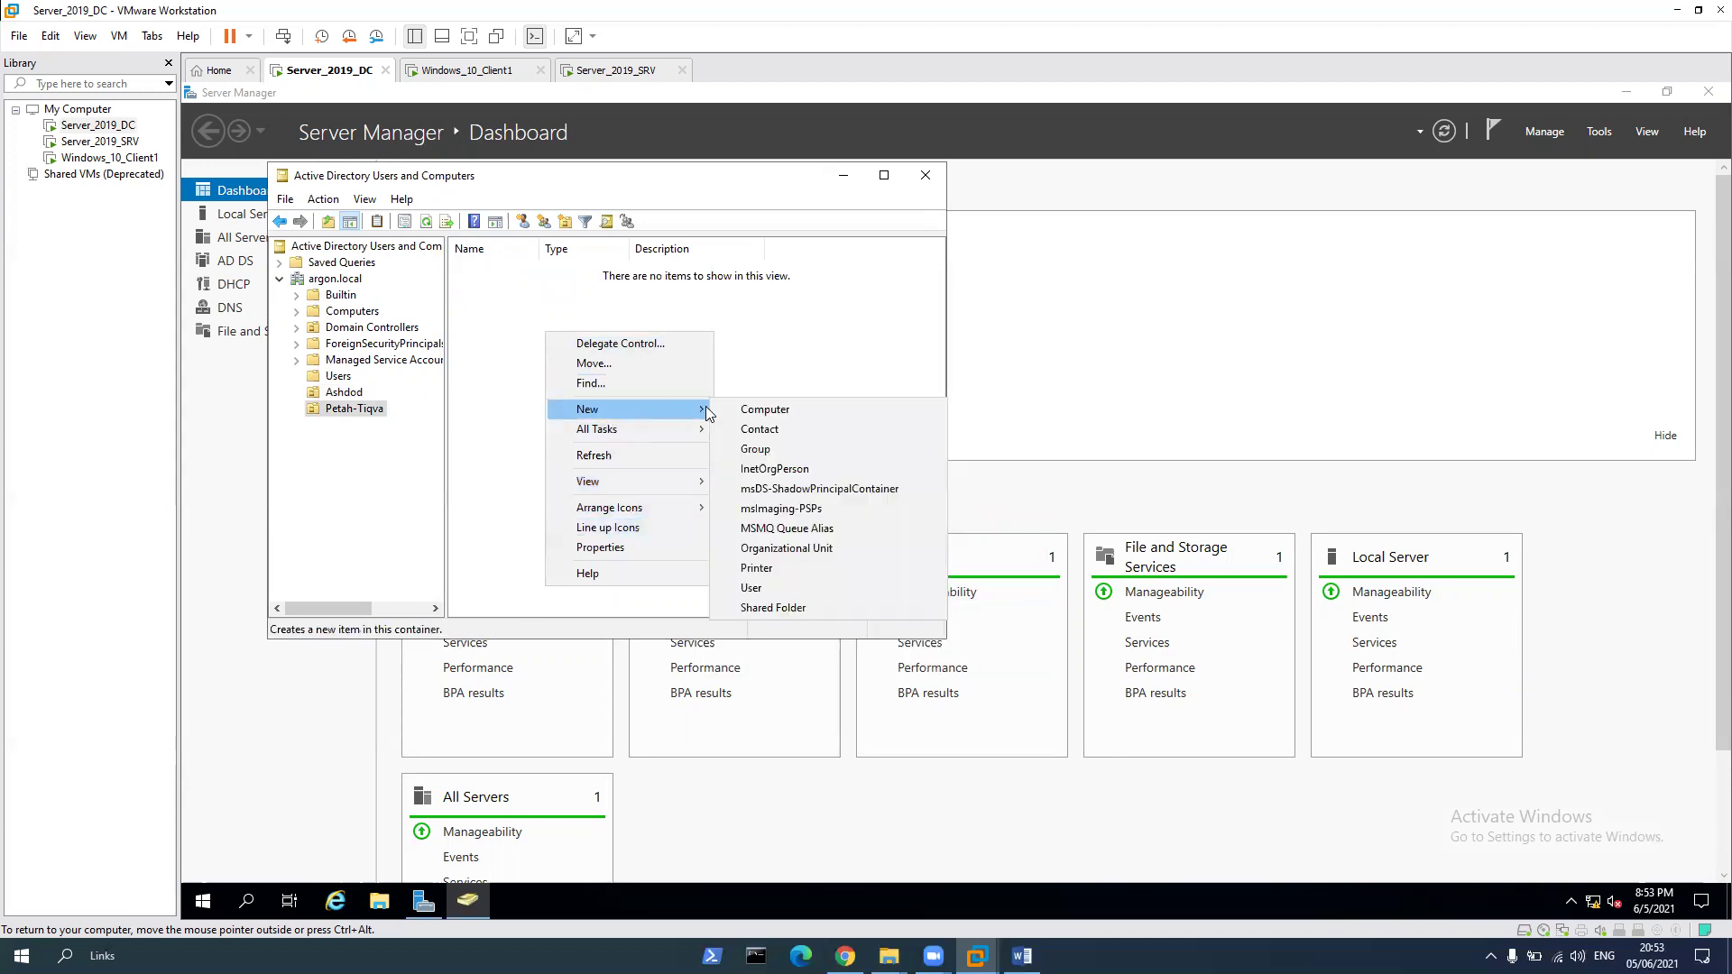
{"action": "left_click", "coordinate": [787, 588]}
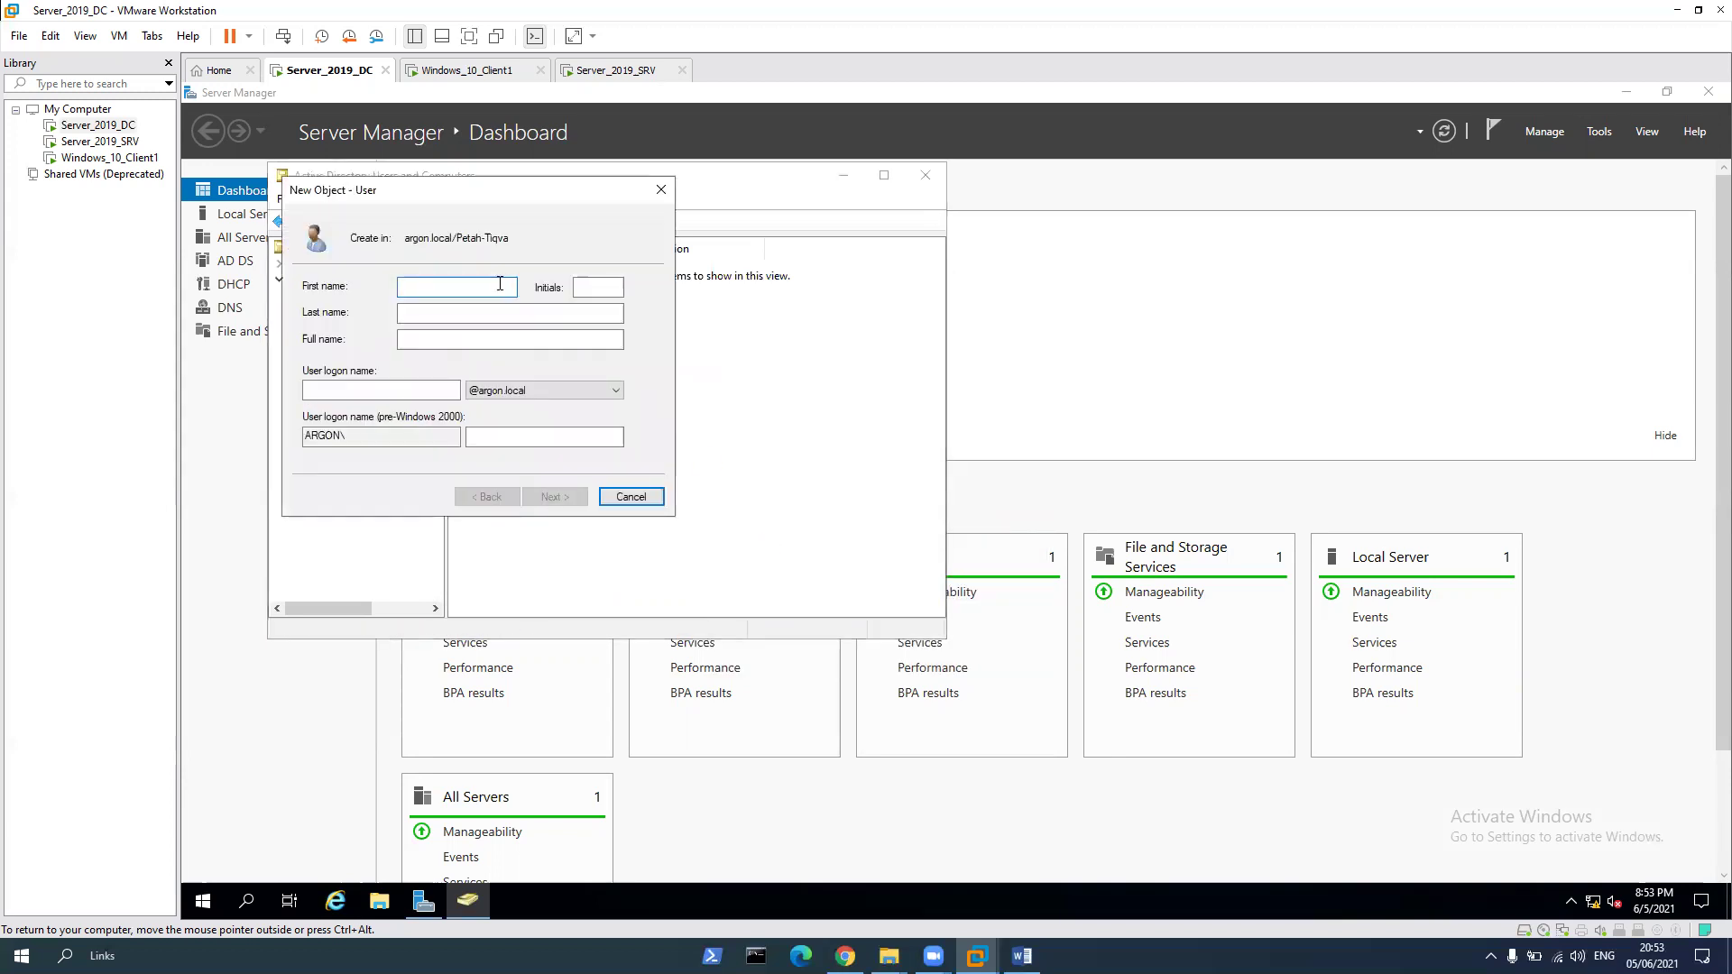
{"action": "type", "text": "Argonshine"}
{"action": "key", "text": "Tab"}
{"action": "key", "text": "Tab"}
{"action": "key", "text": "ctrl+c"}
{"action": "left_click", "coordinate": [381, 390]}
{"action": "key", "text": "ctrl+v"}
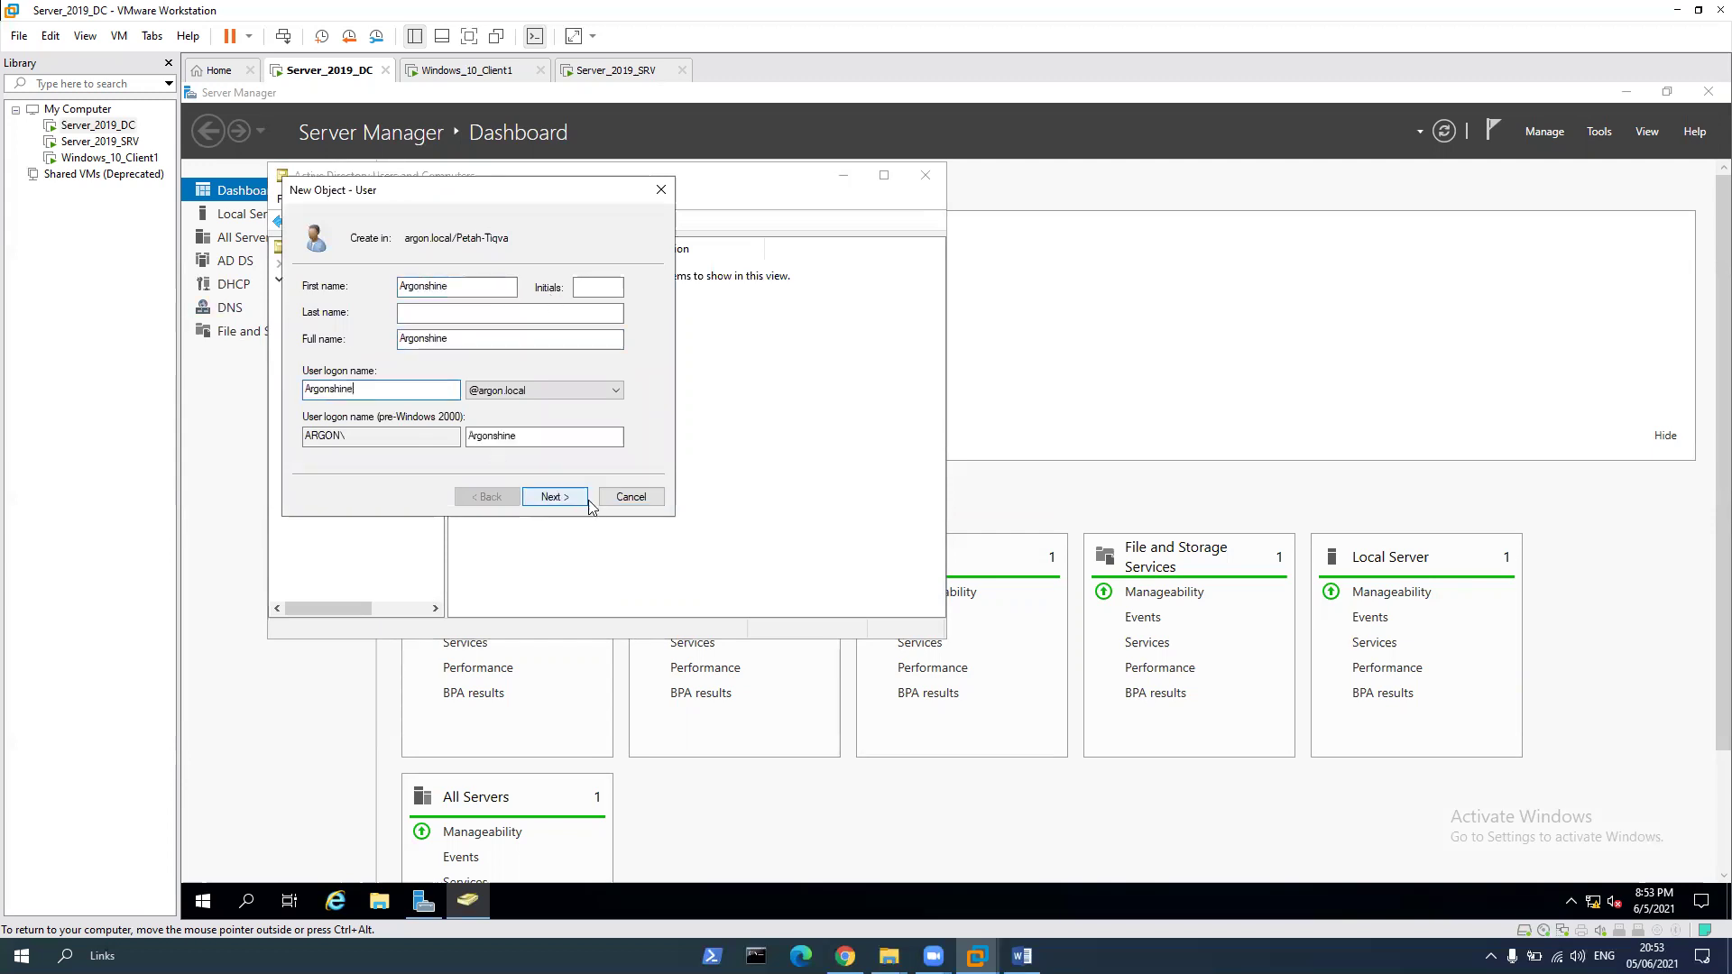
Set and confirm a never-expiring password, then finish creating Argonshine
{"action": "left_click", "coordinate": [582, 499]}
{"action": "left_click", "coordinate": [359, 389]}
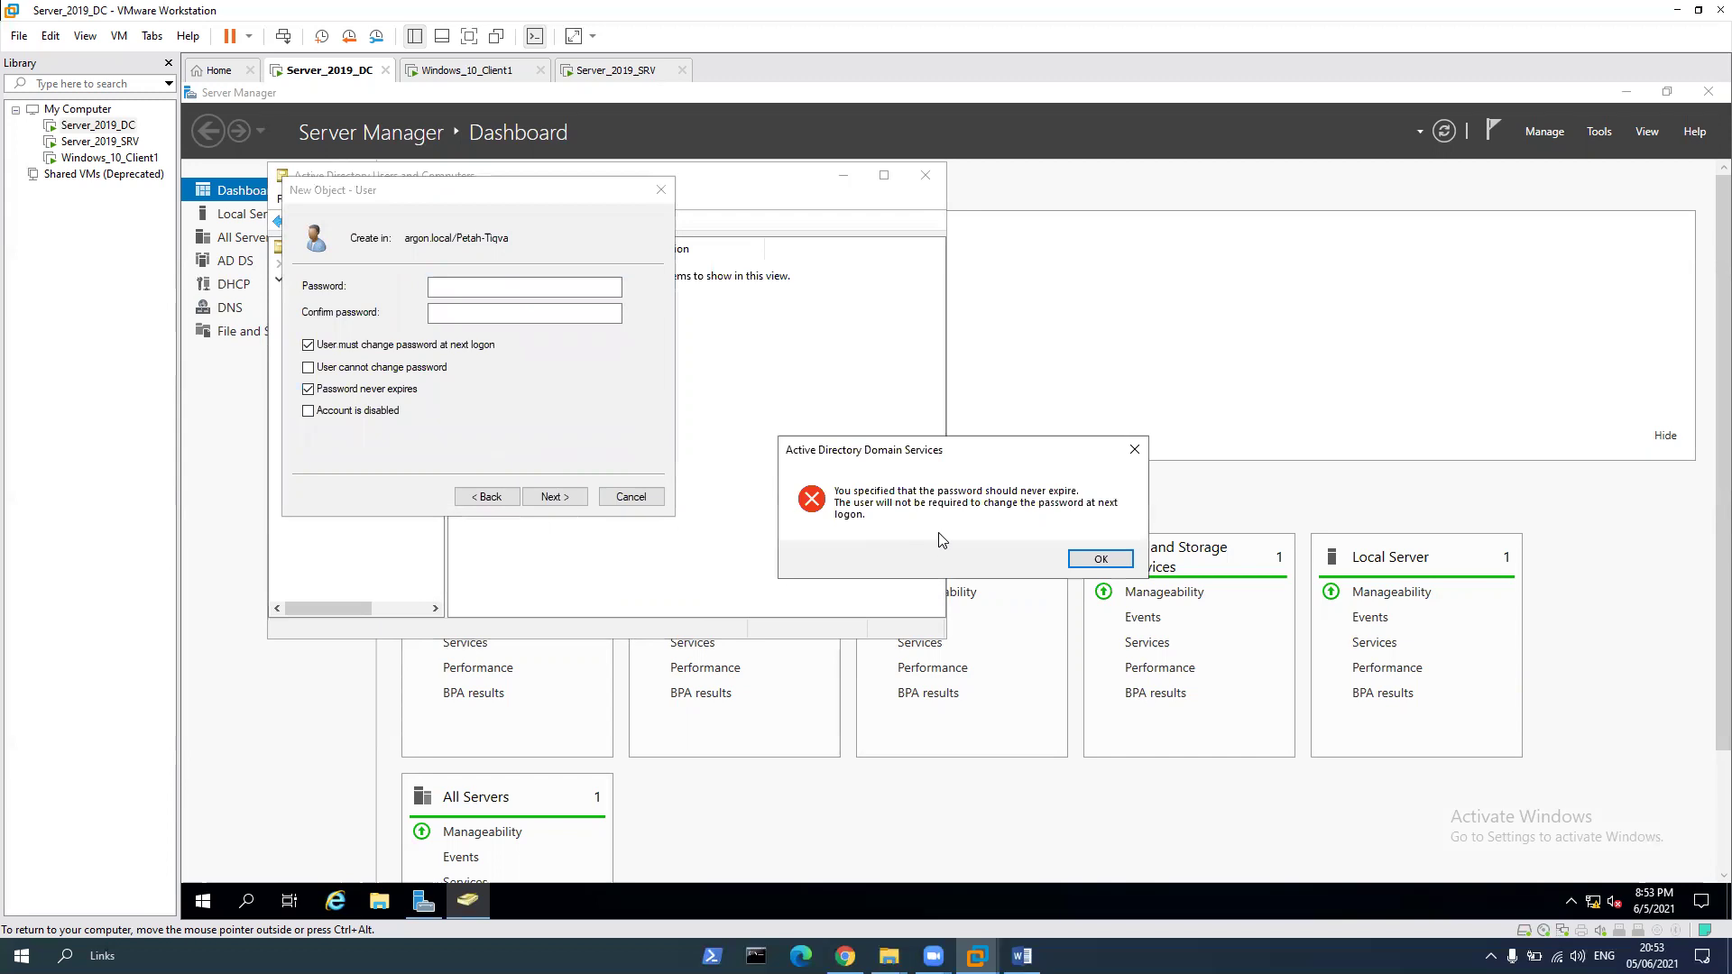
{"action": "left_click", "coordinate": [1096, 558]}
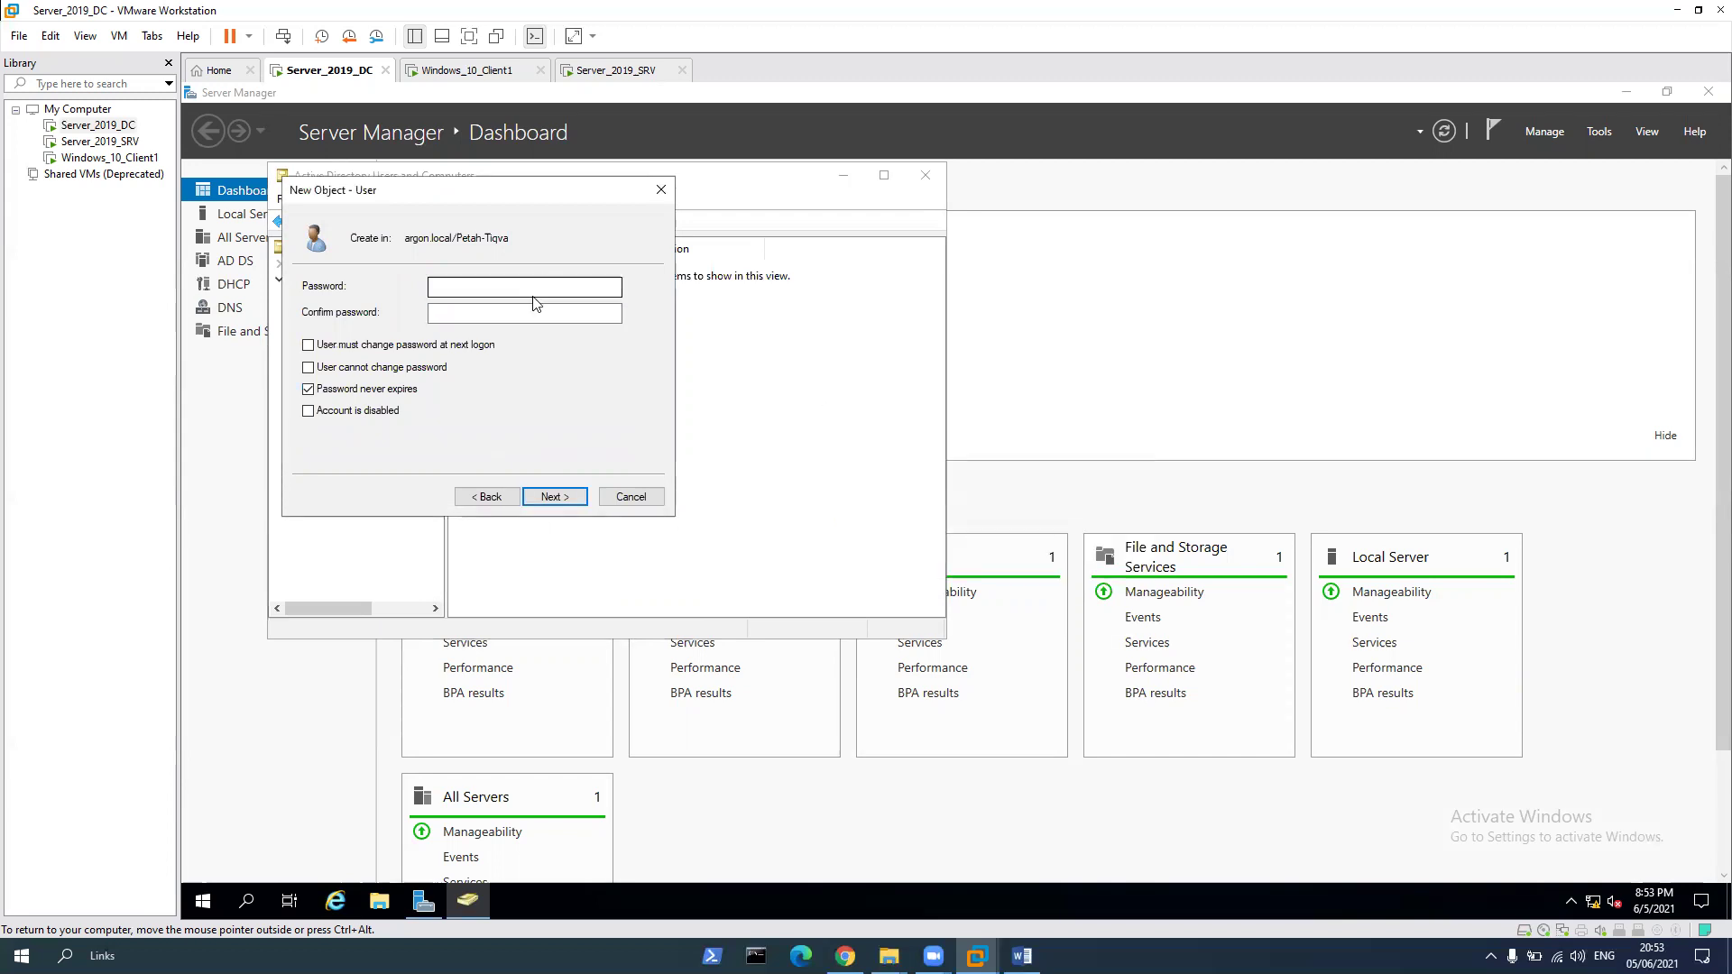
{"action": "left_click", "coordinate": [536, 290]}
{"action": "type", "text": "Password1"}
{"action": "key", "text": "Tab"}
{"action": "type", "text": "Pa"}
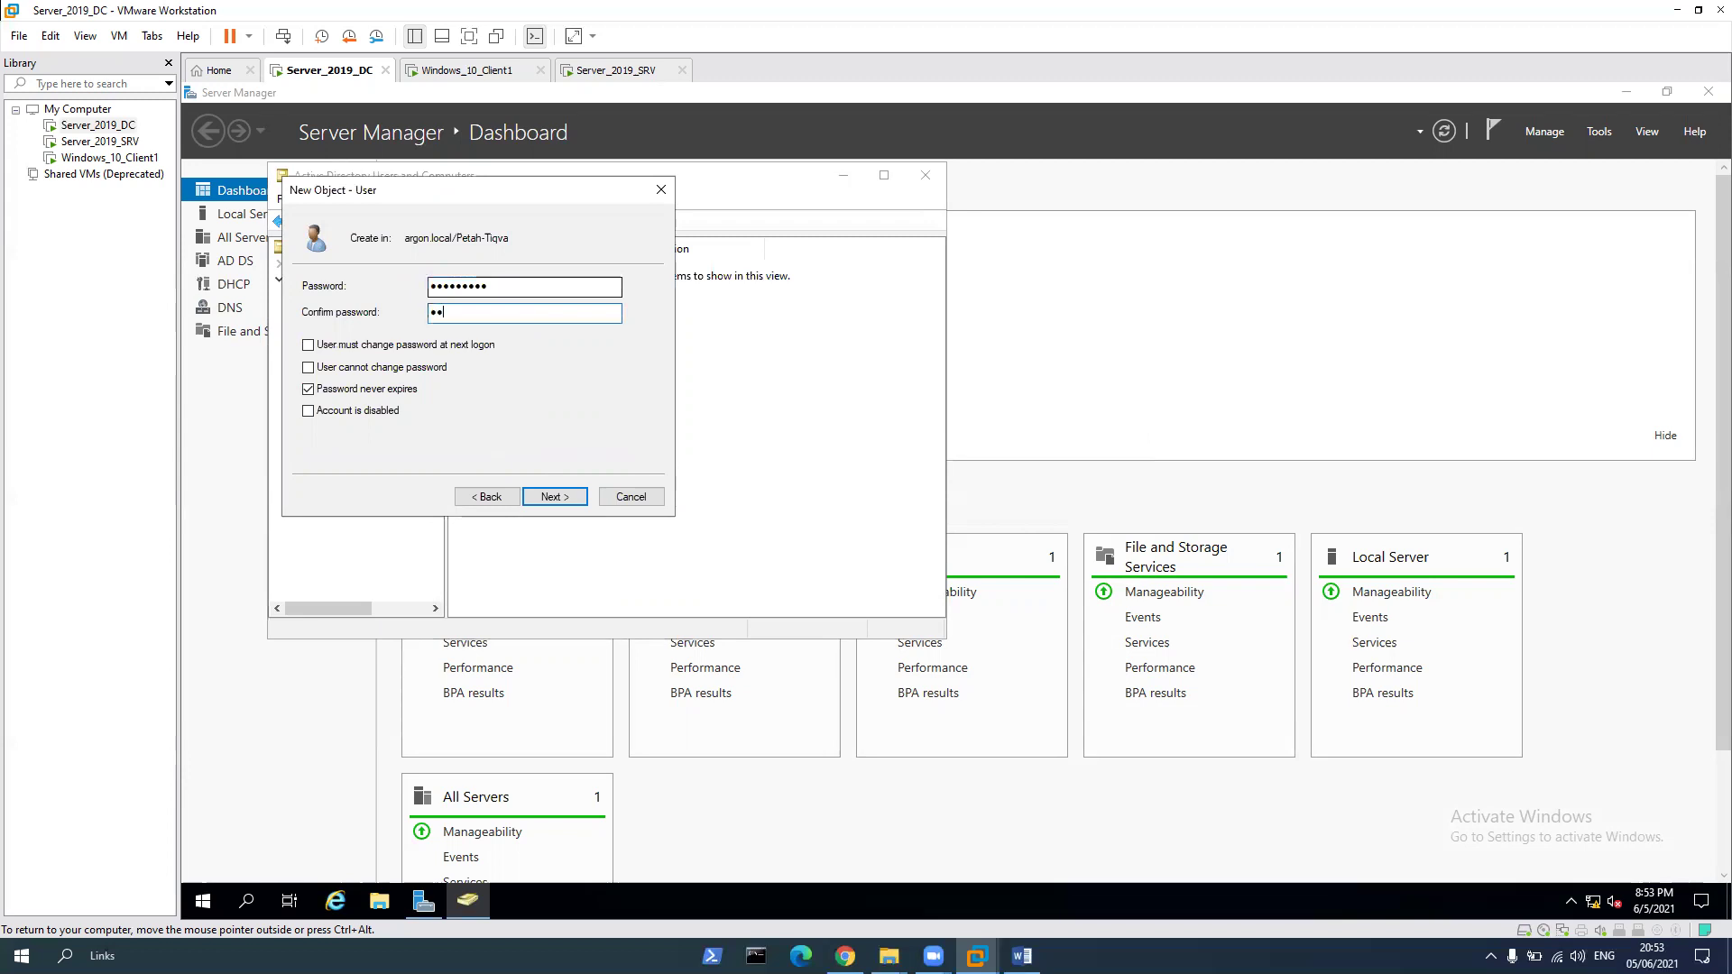
{"action": "type", "text": "ssword1"}
{"action": "key", "text": "Return"}
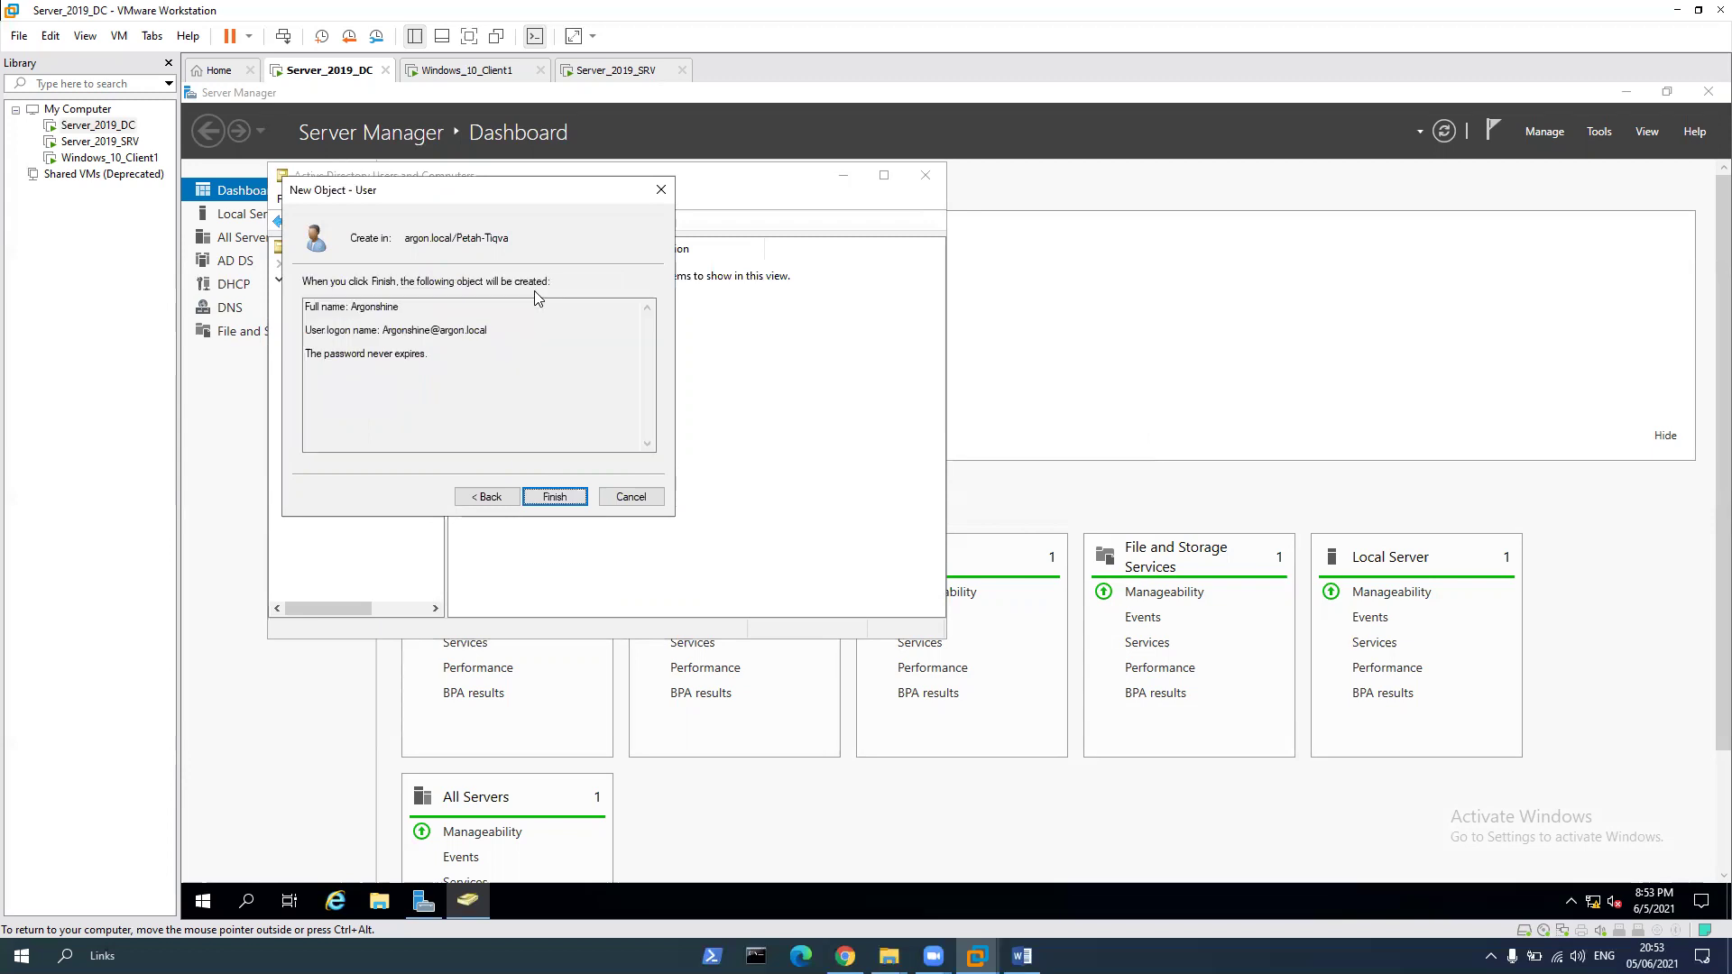
{"action": "key", "text": "Return"}
Start another Petah-Tiqva user named Argonspeed, using Argonspeed as the logon name
{"action": "right_click", "coordinate": [502, 399]}
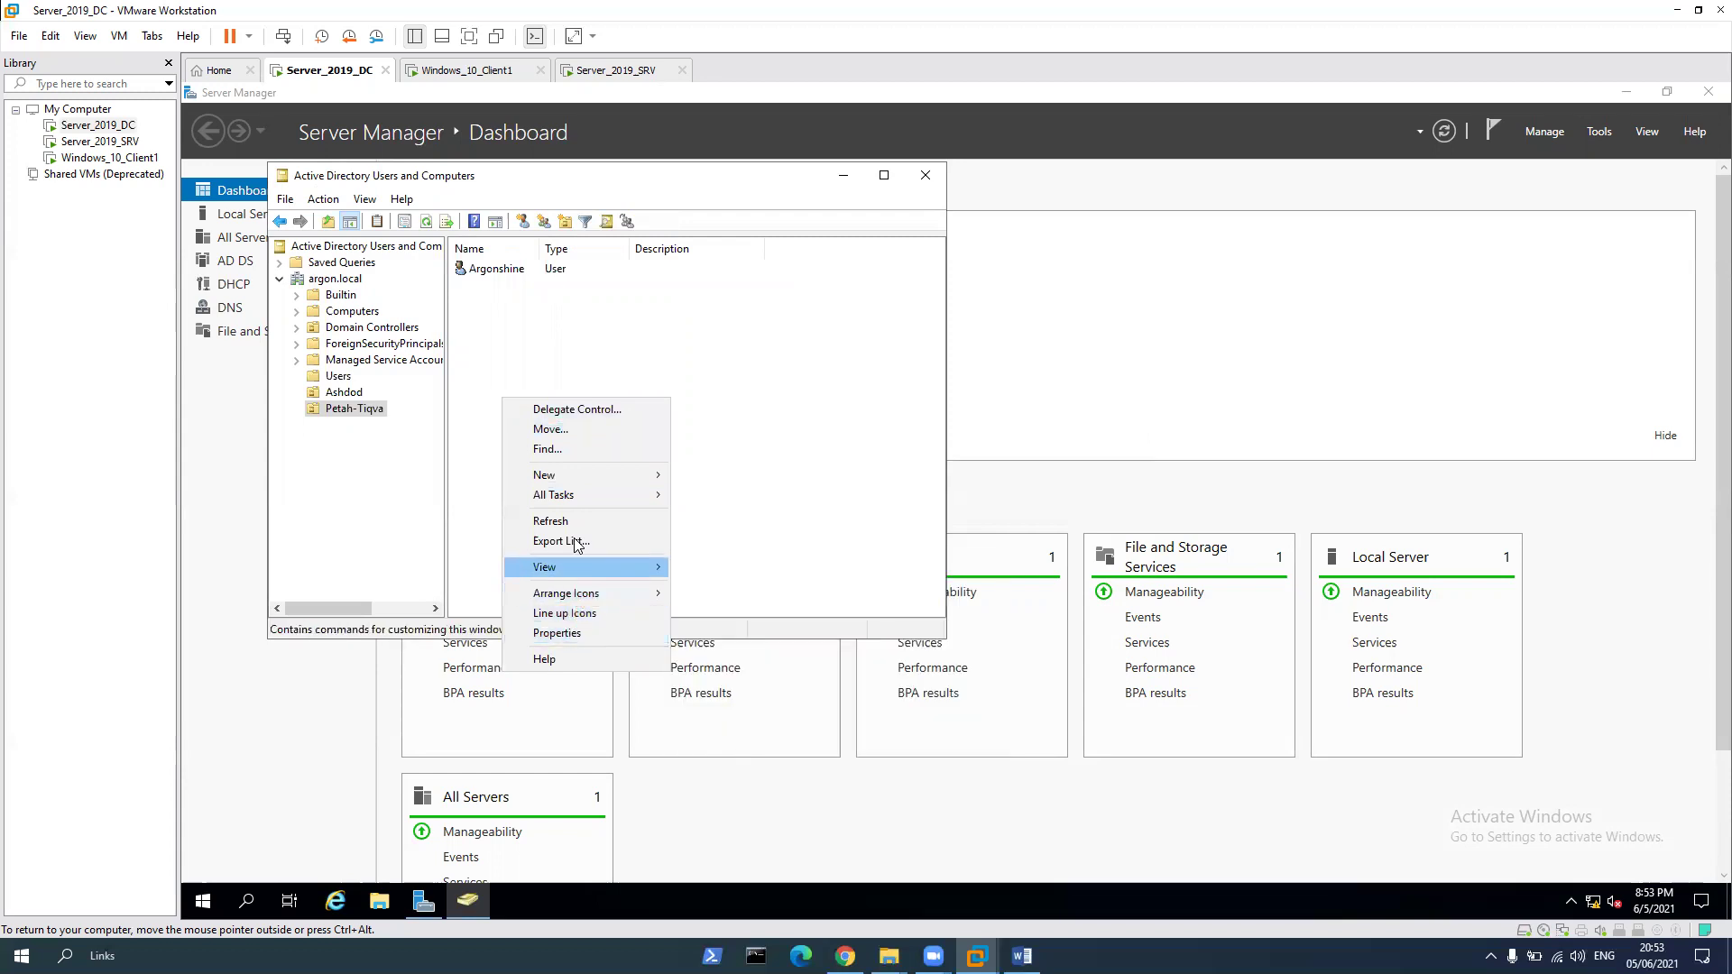
{"action": "mouse_move", "coordinate": [576, 478]}
{"action": "left_click", "coordinate": [744, 657]}
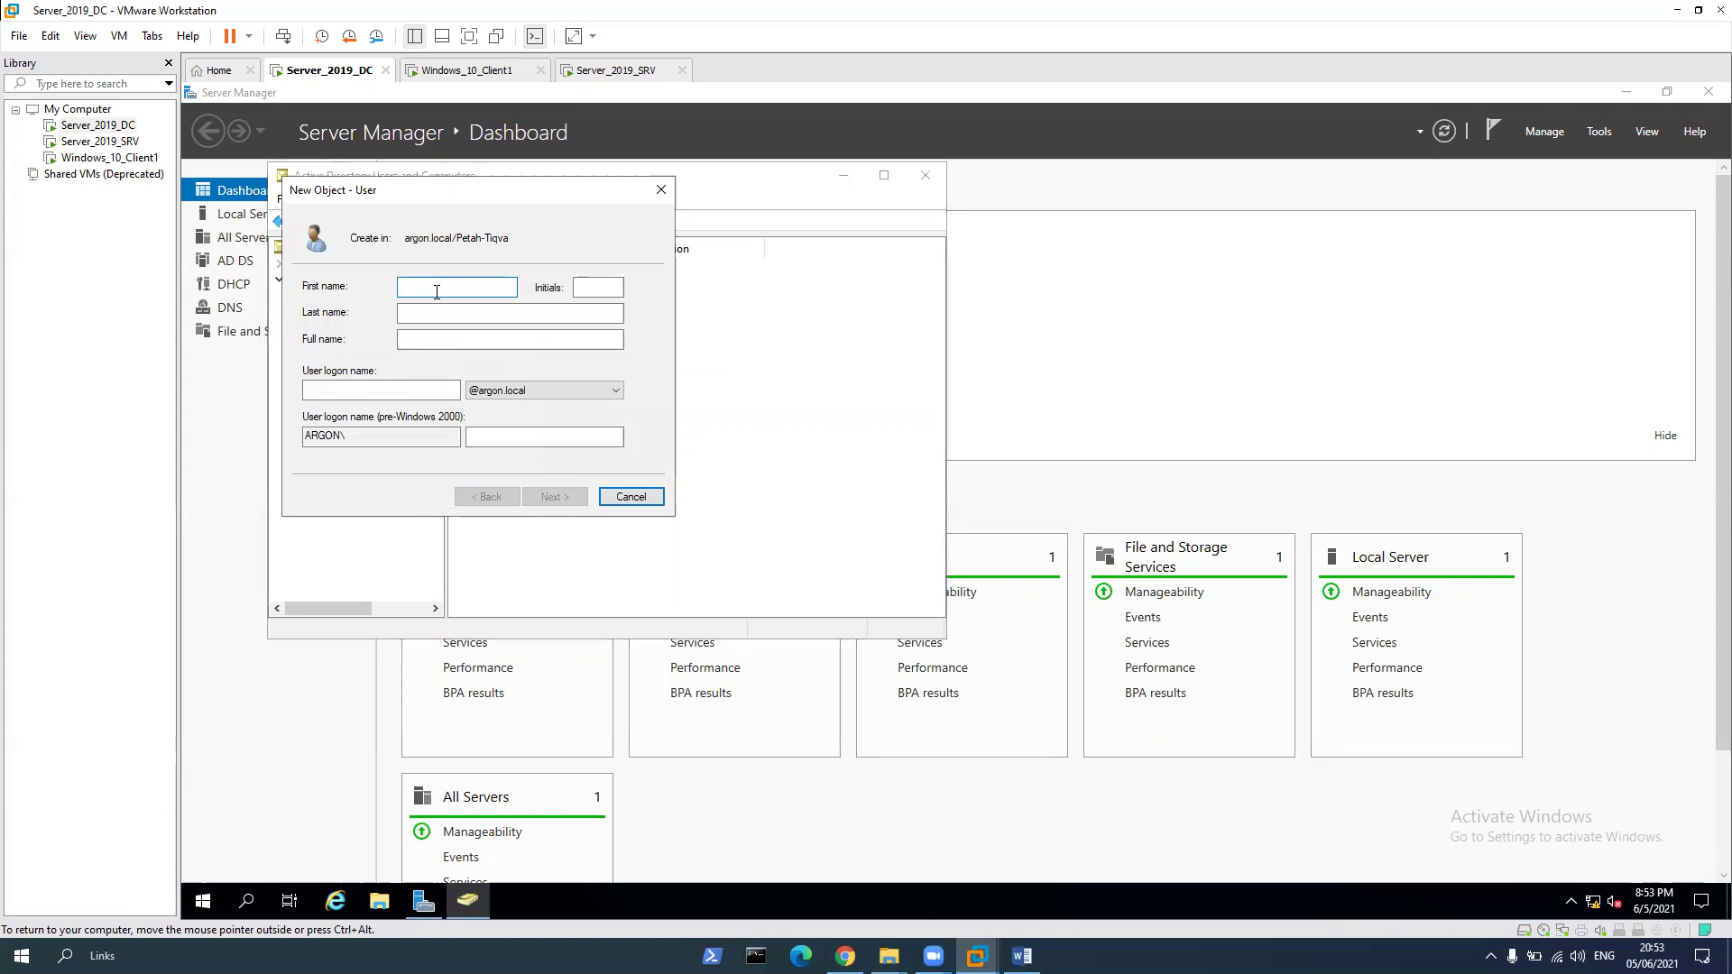
{"action": "type", "text": "Argon"}
{"action": "type", "text": "pped"}
{"action": "key", "text": "BackSpace"}
{"action": "key", "text": "BackSpace"}
{"action": "key", "text": "BackSpace"}
{"action": "type", "text": "eed"}
{"action": "key", "text": "ctrl+a"}
{"action": "key", "text": "ctrl+c"}
{"action": "left_click", "coordinate": [339, 395]}
{"action": "key", "text": "ctrl+v"}
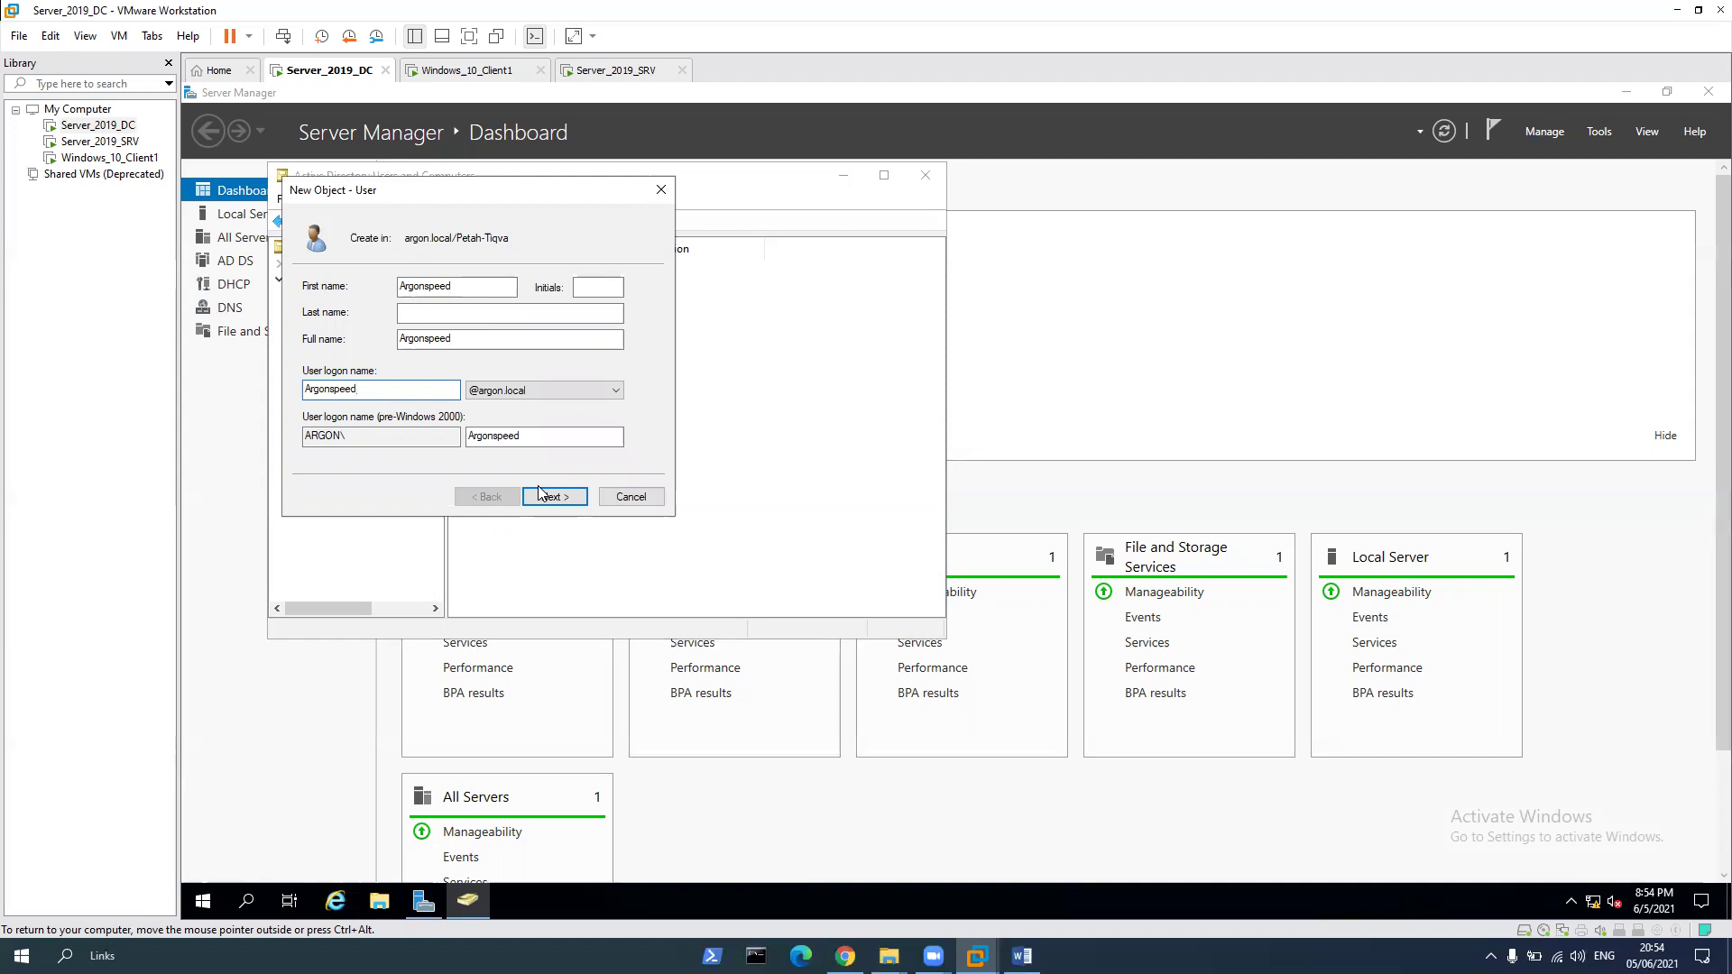
Give Argonspeed a never-expiring password, finish the account, and return to Ashdod
{"action": "left_click", "coordinate": [539, 492]}
{"action": "left_click", "coordinate": [341, 392]}
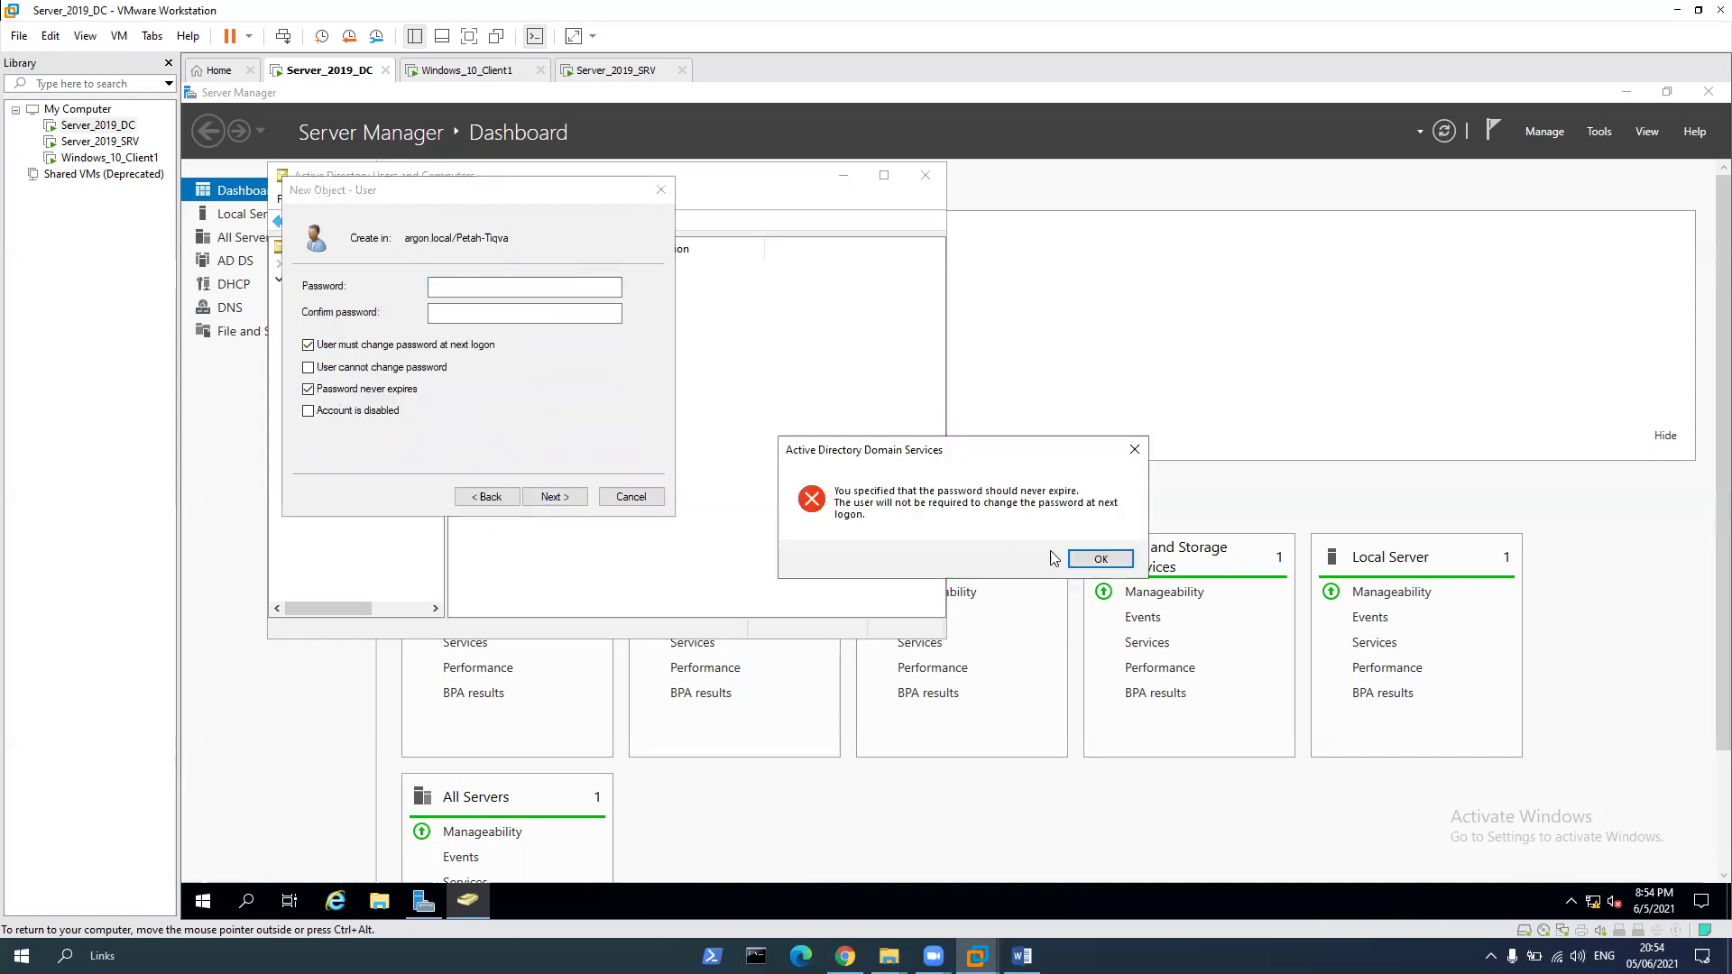
{"action": "left_click", "coordinate": [1099, 558]}
{"action": "left_click", "coordinate": [484, 289]}
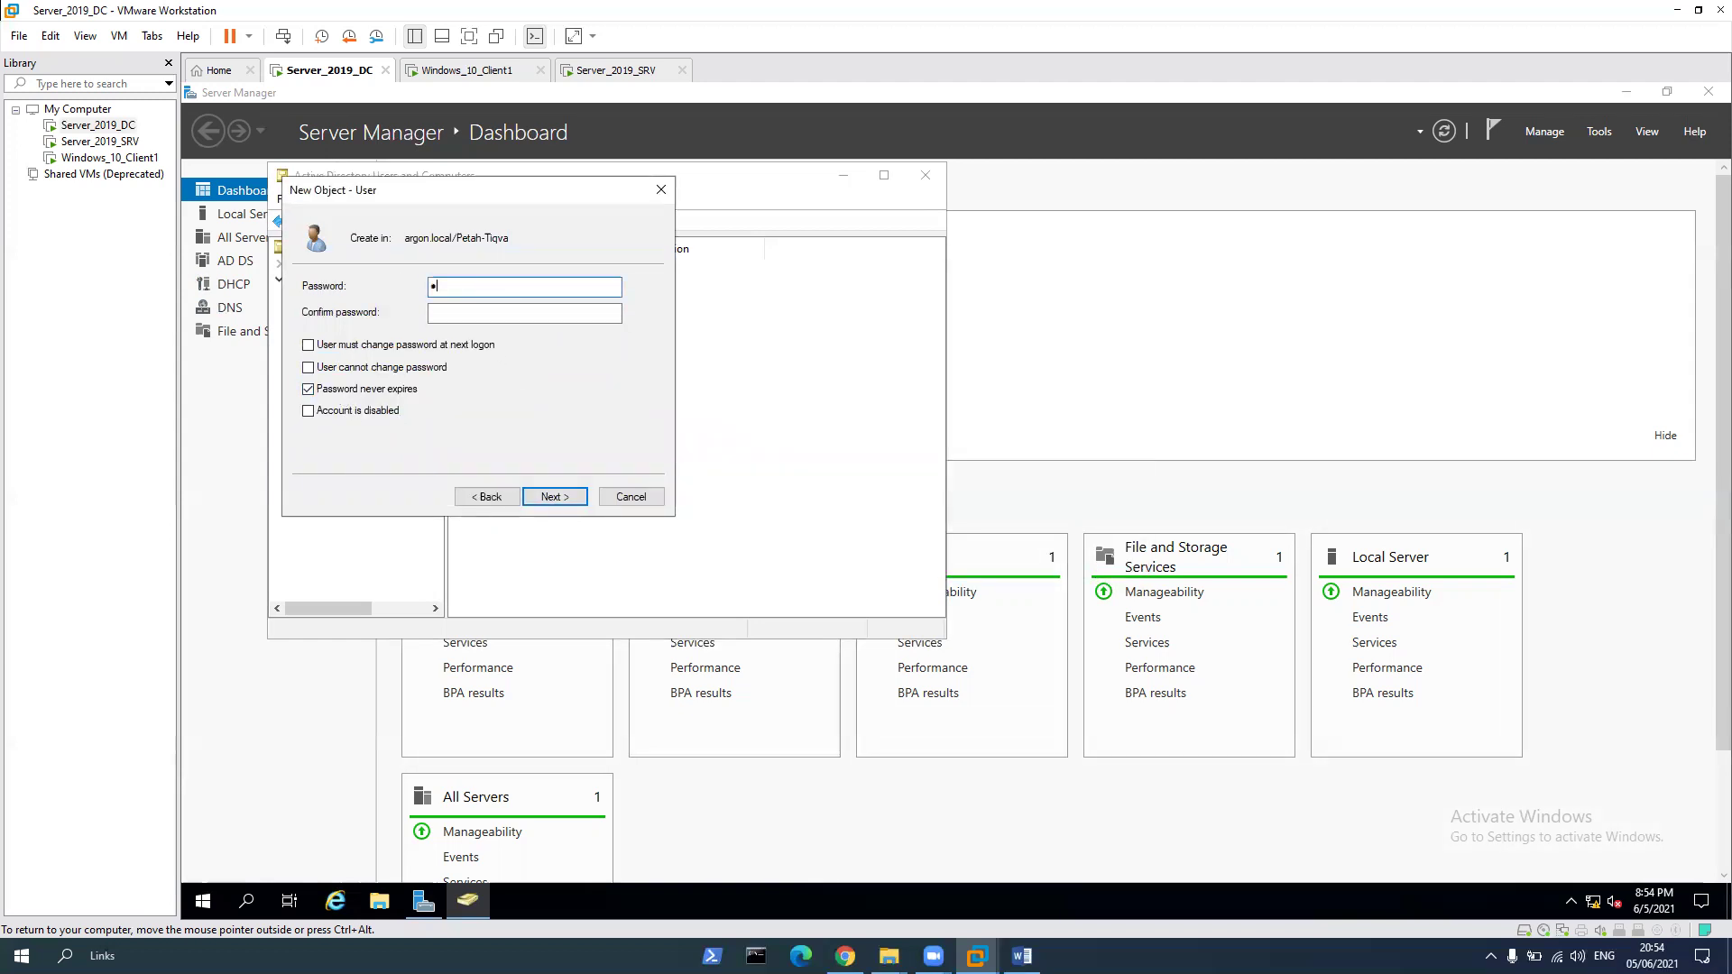
{"action": "type", "text": "•••••••••"}
{"action": "key", "text": "Tab"}
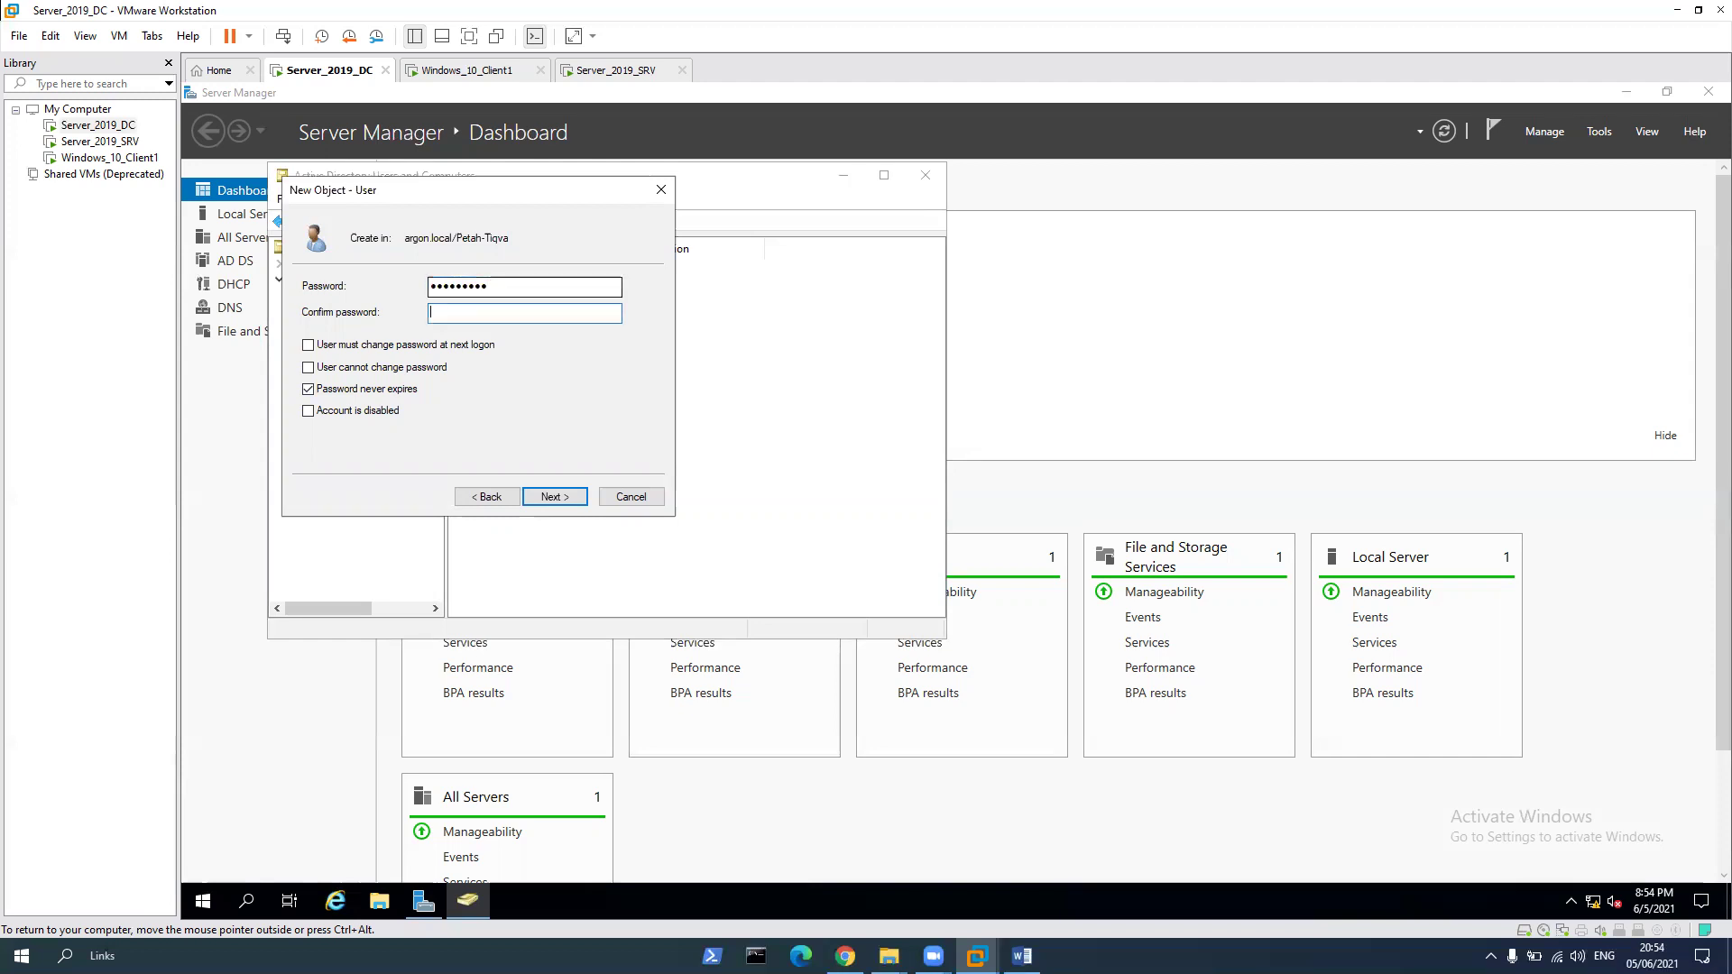
{"action": "type", "text": "•"}
{"action": "key", "text": "Return"}
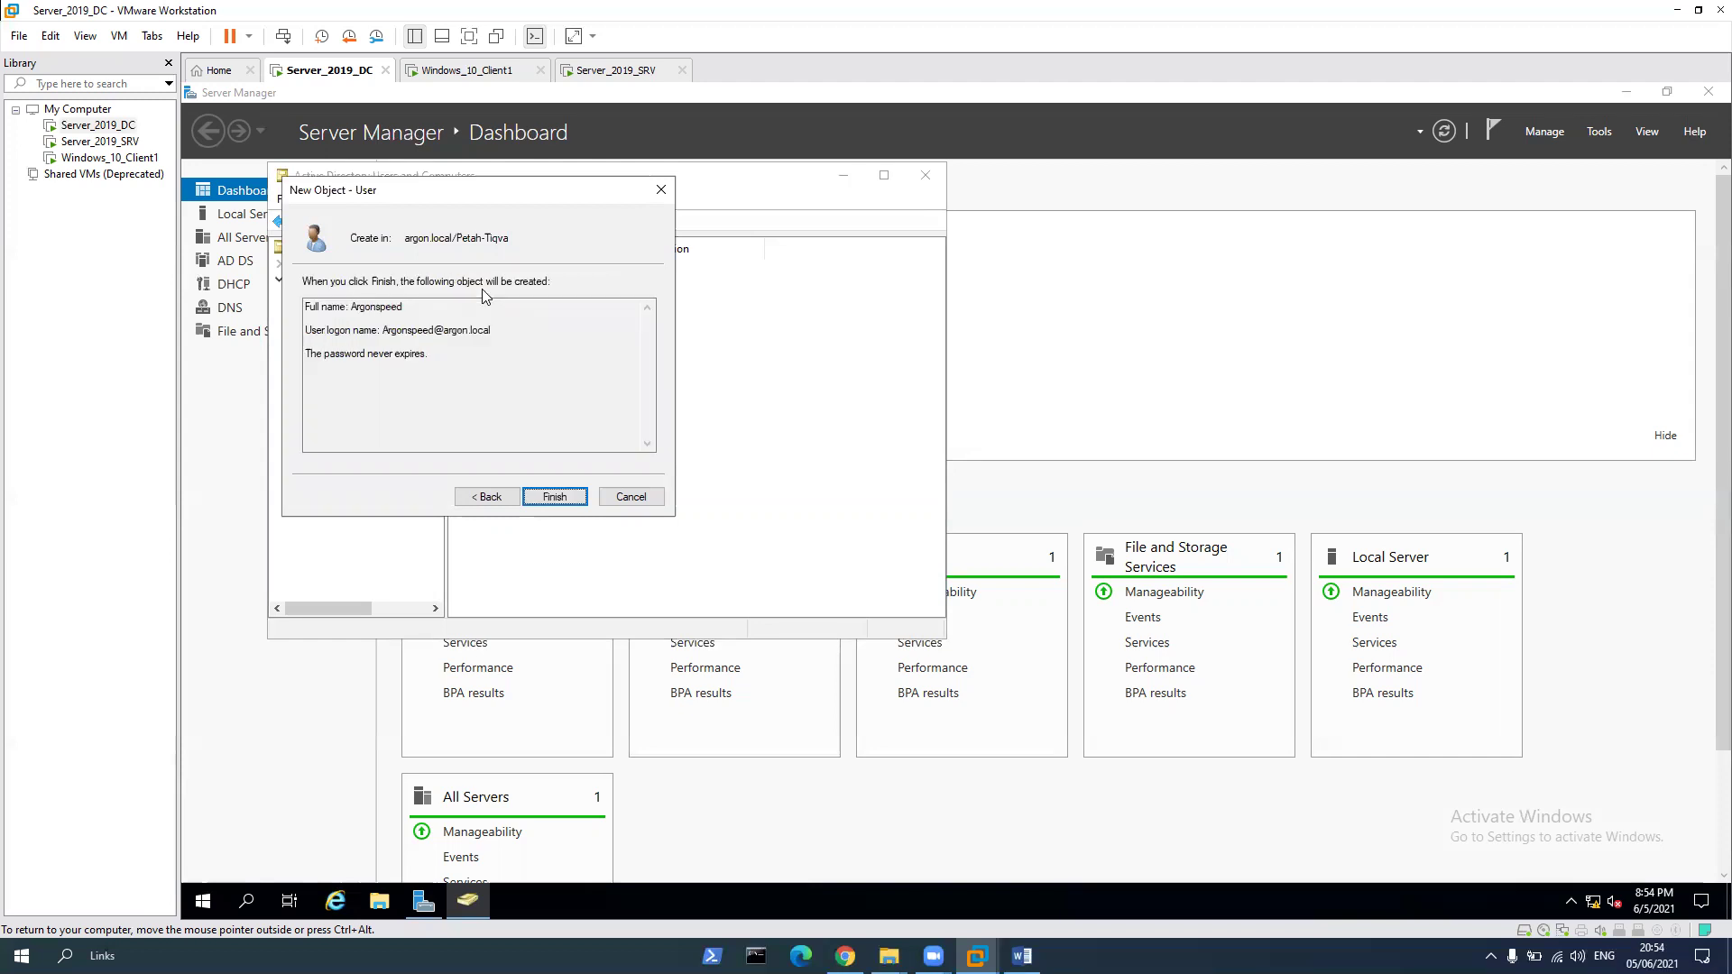
{"action": "key", "text": "Return"}
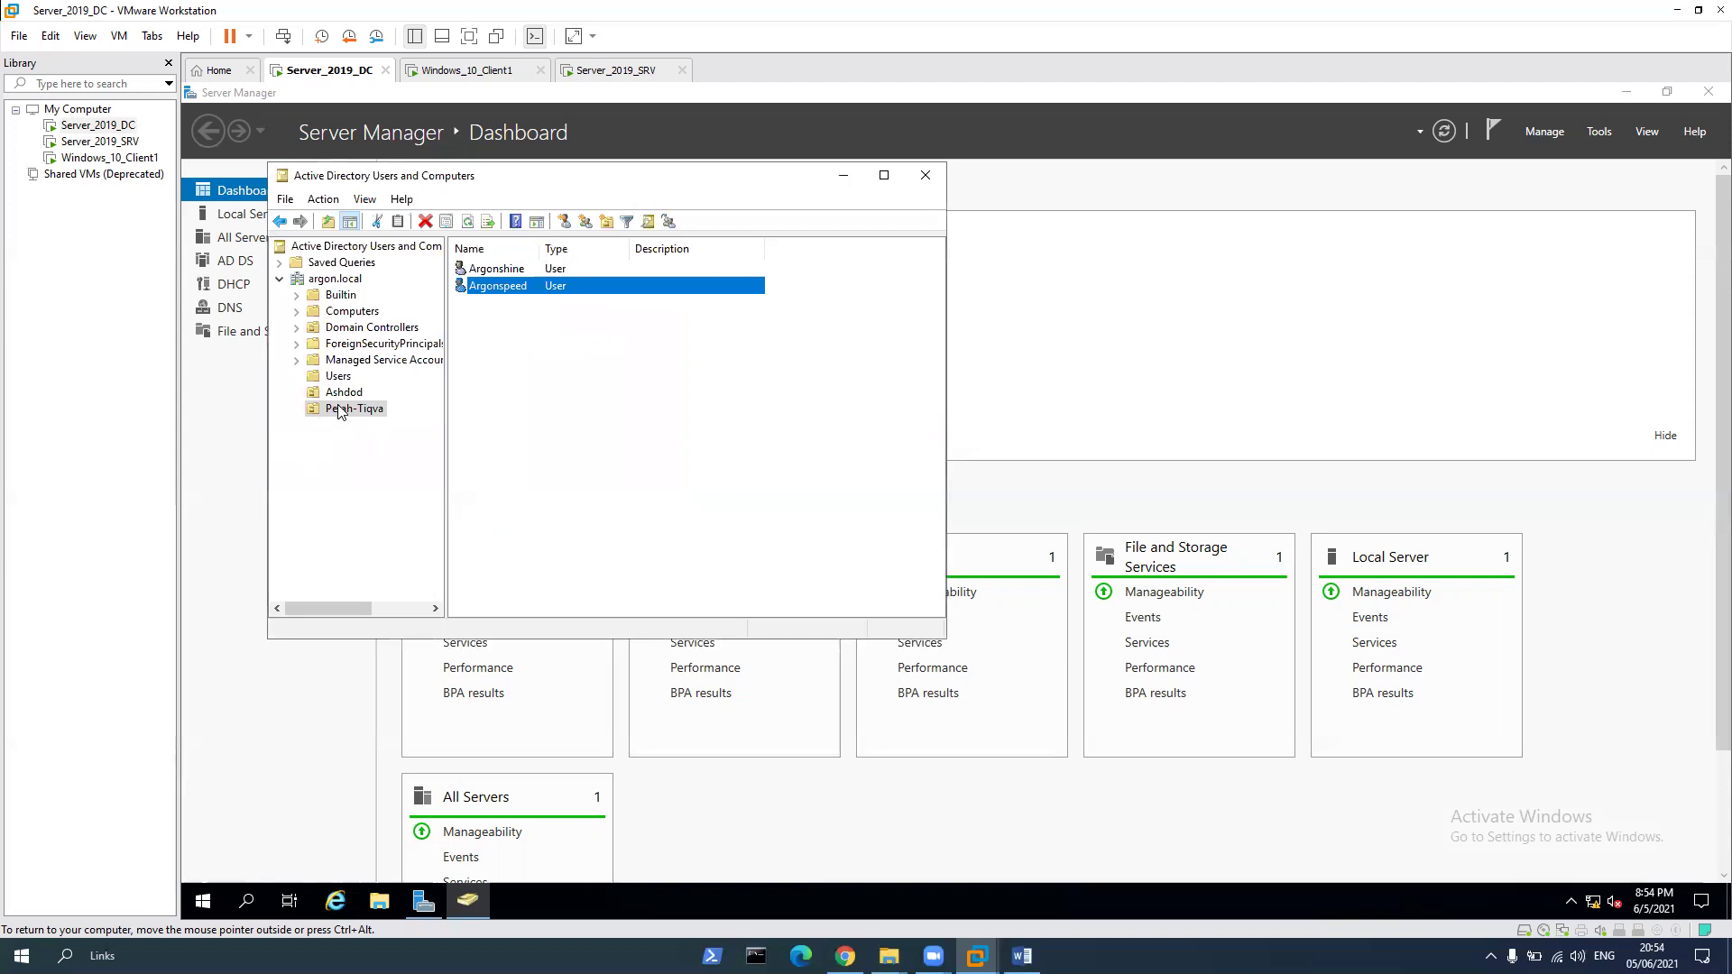
{"action": "left_click", "coordinate": [337, 395]}
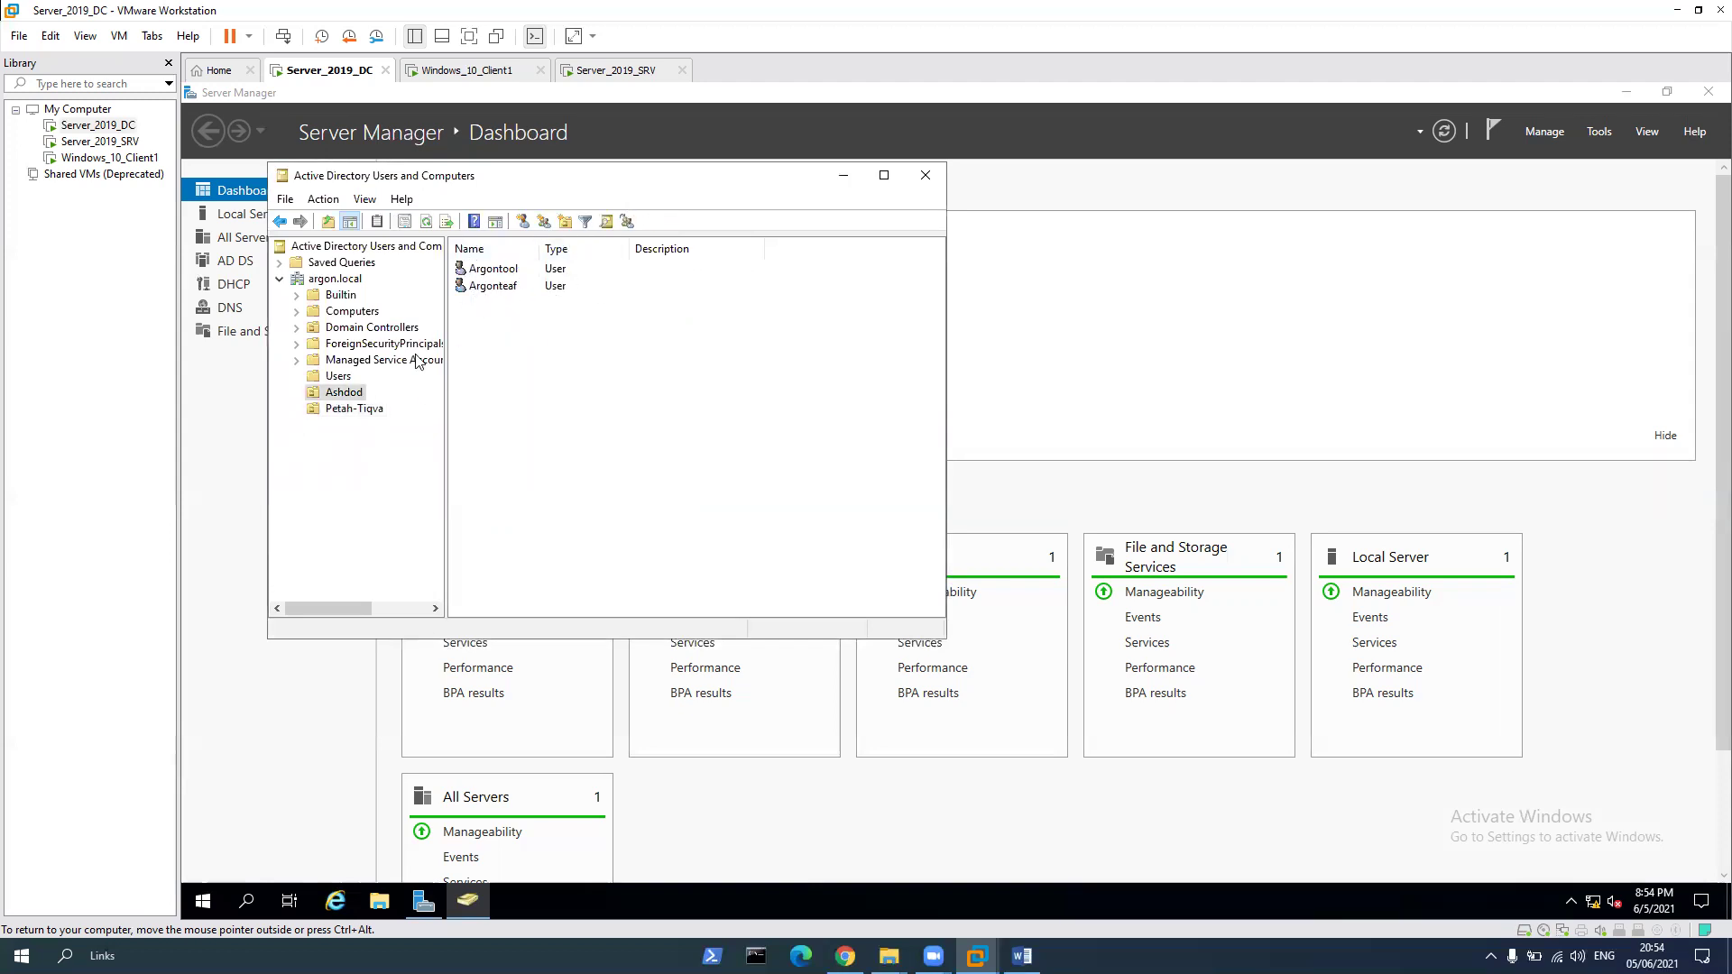
Add a new group named ArgonT to Ashdod, keeping the Global scope and Security type
{"action": "left_click", "coordinate": [360, 410]}
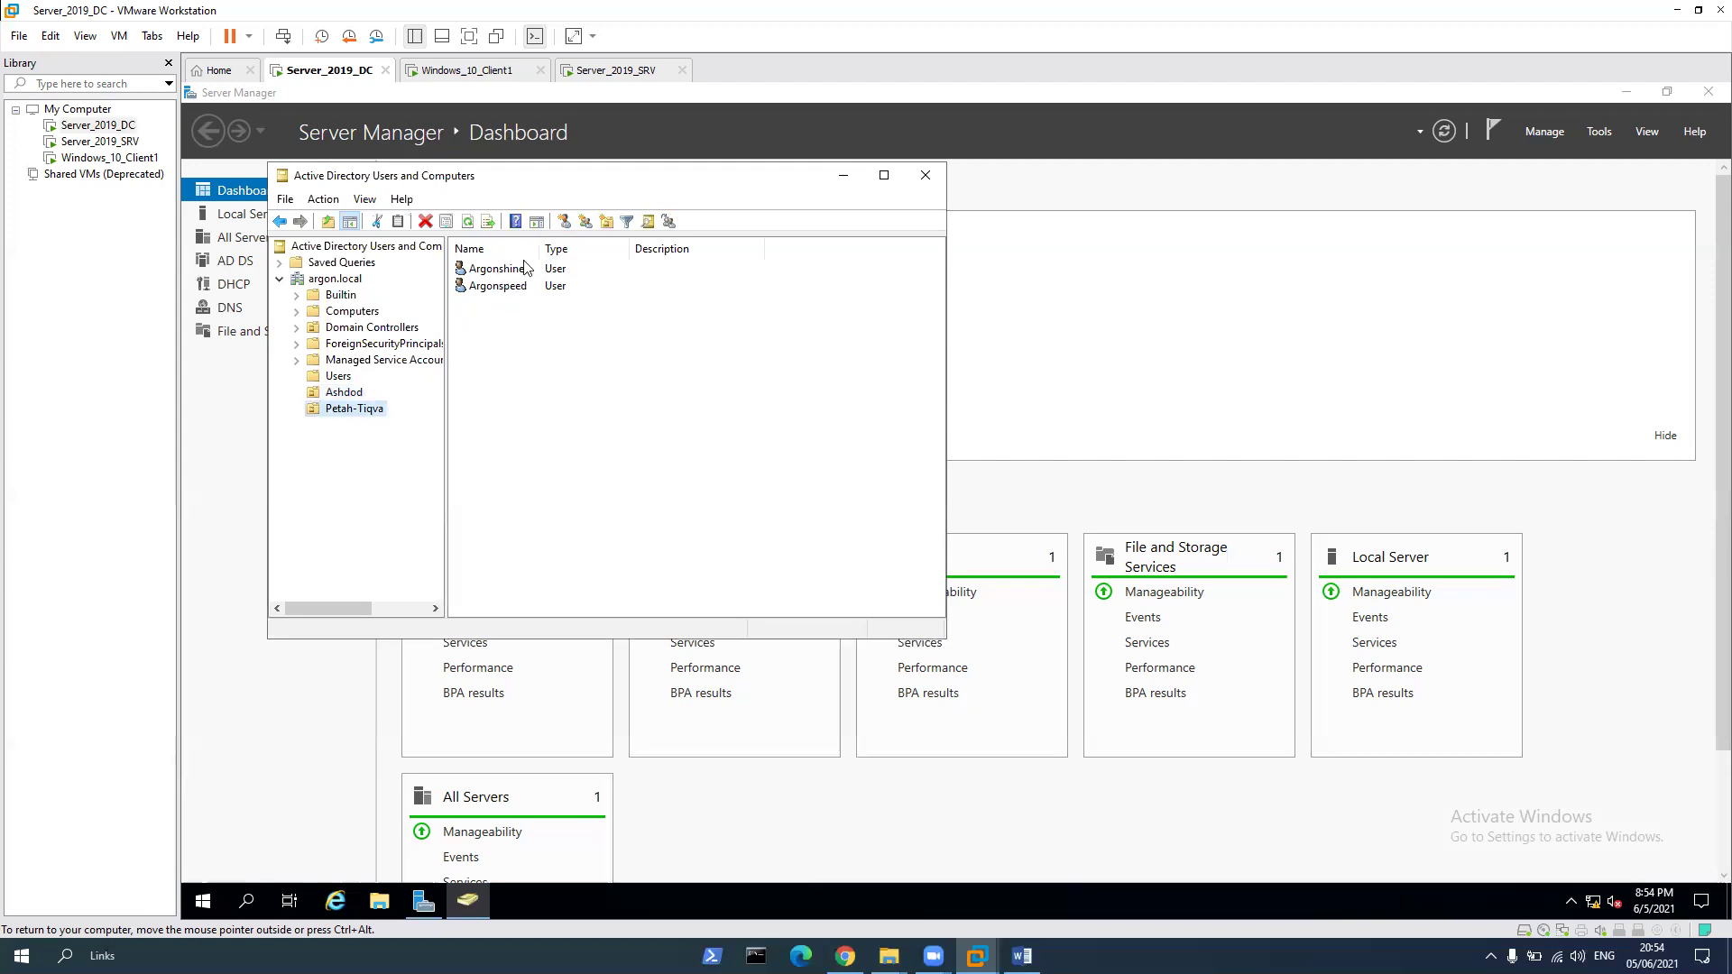
{"action": "left_click", "coordinate": [354, 397]}
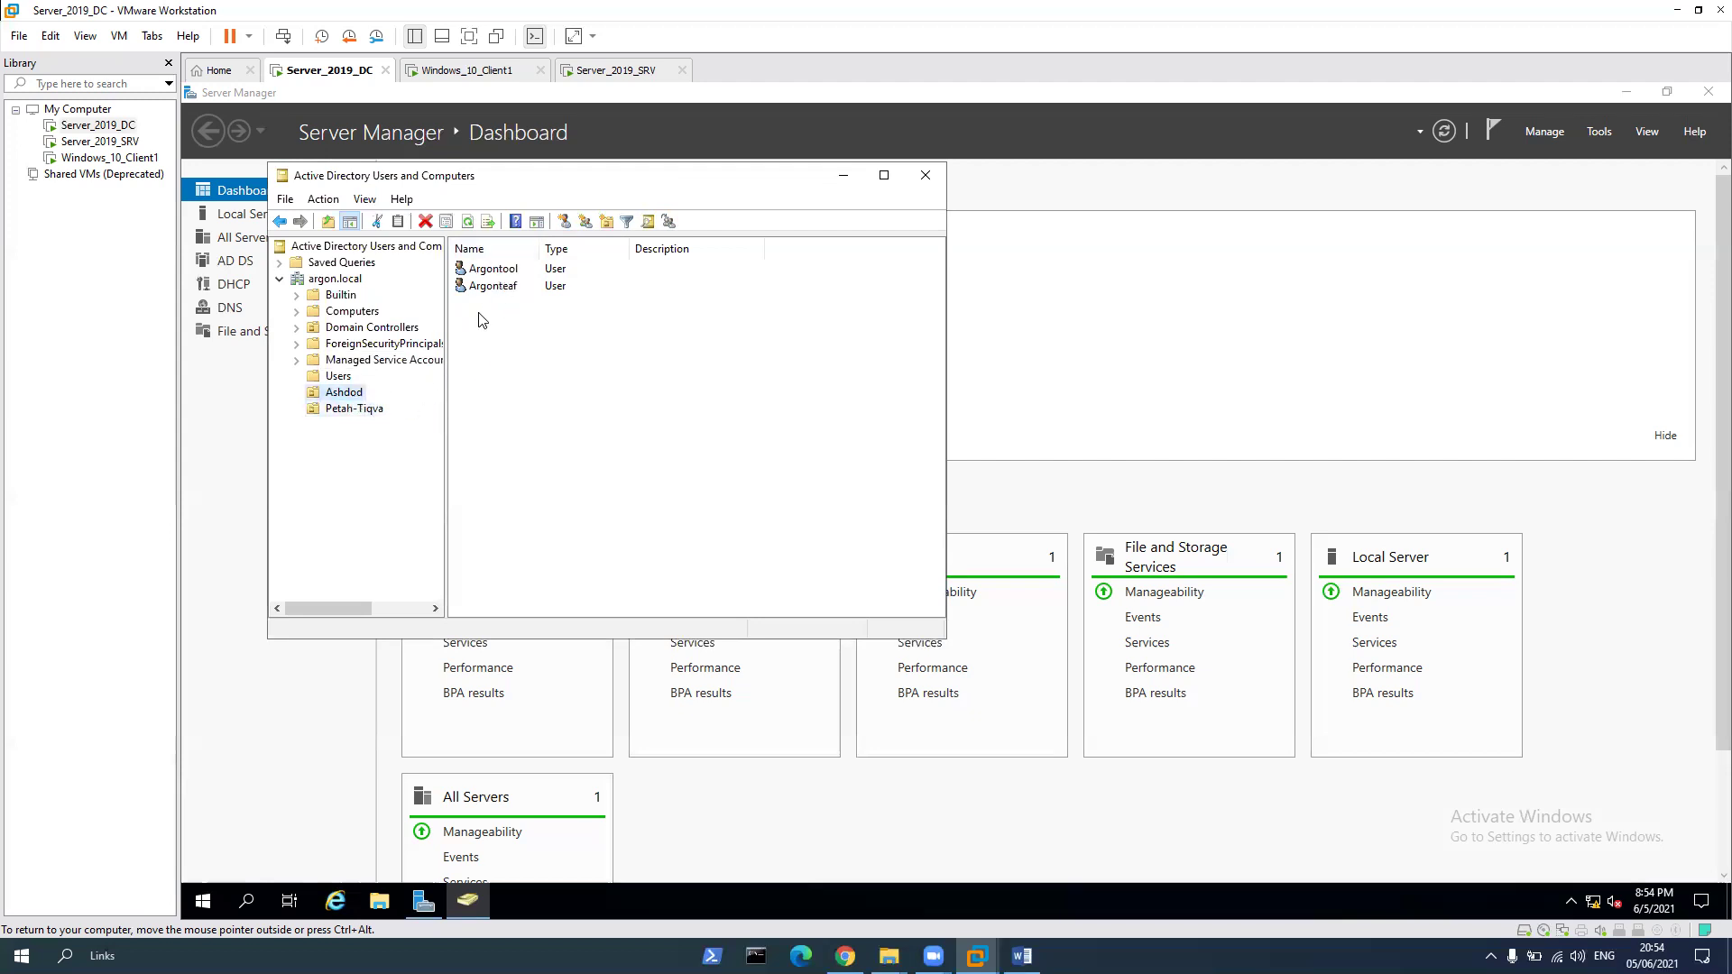
{"action": "right_click", "coordinate": [502, 321]}
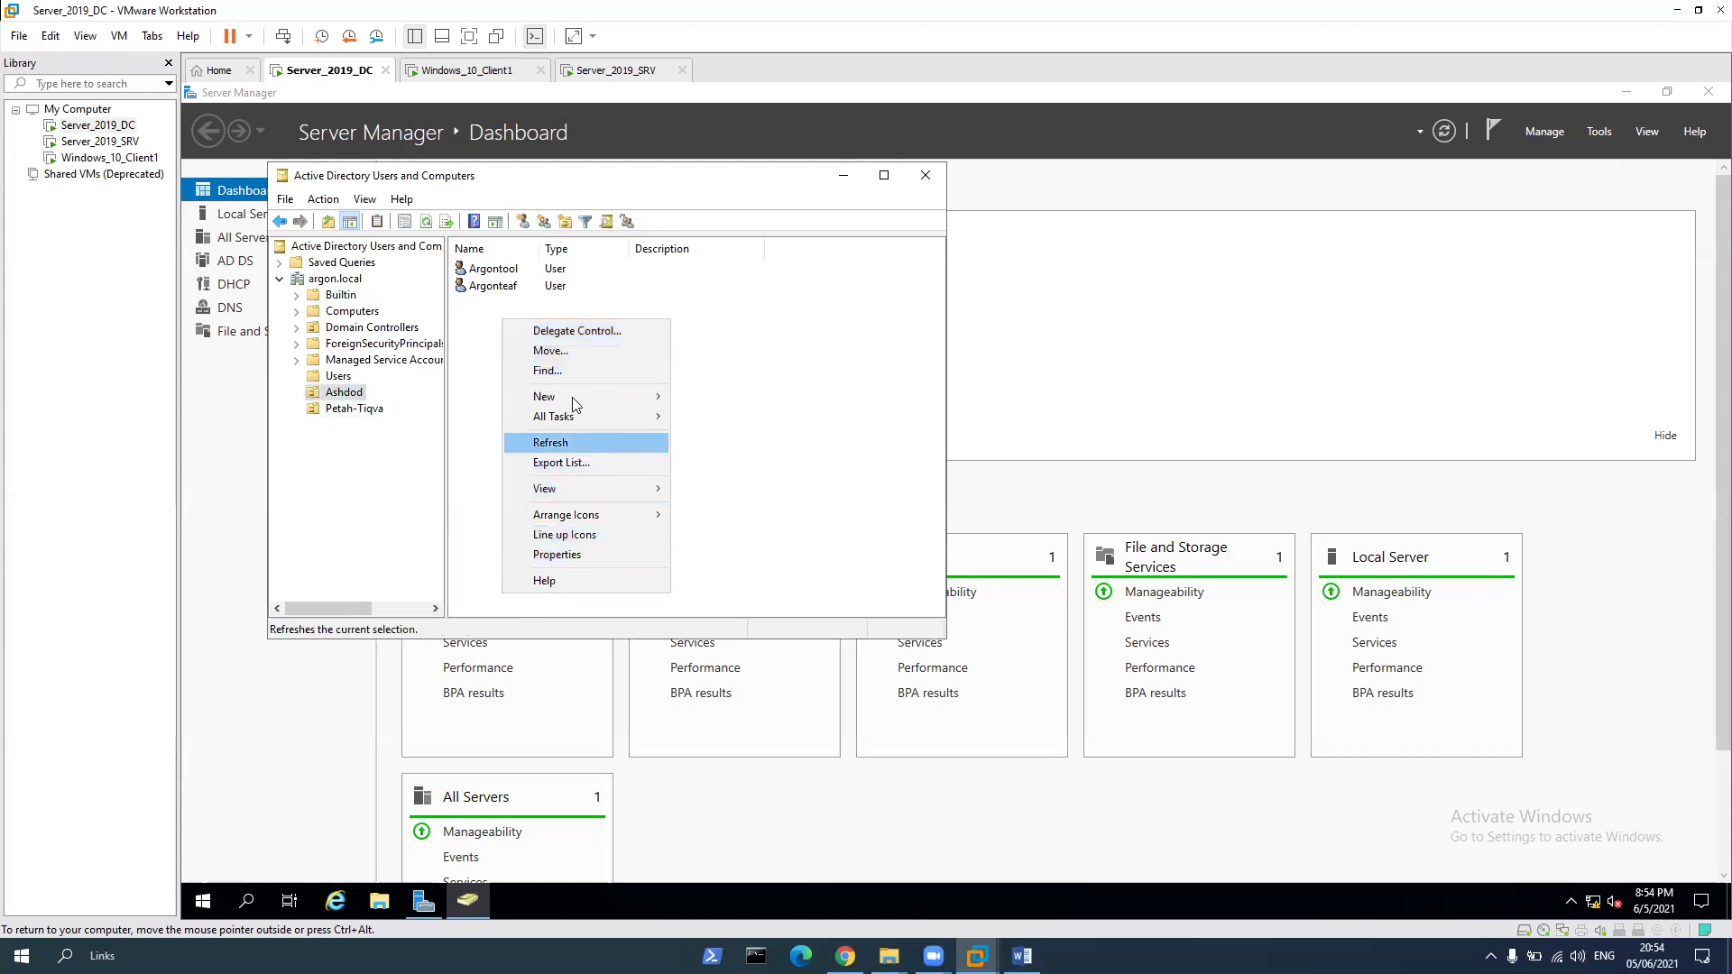
{"action": "mouse_move", "coordinate": [575, 397]}
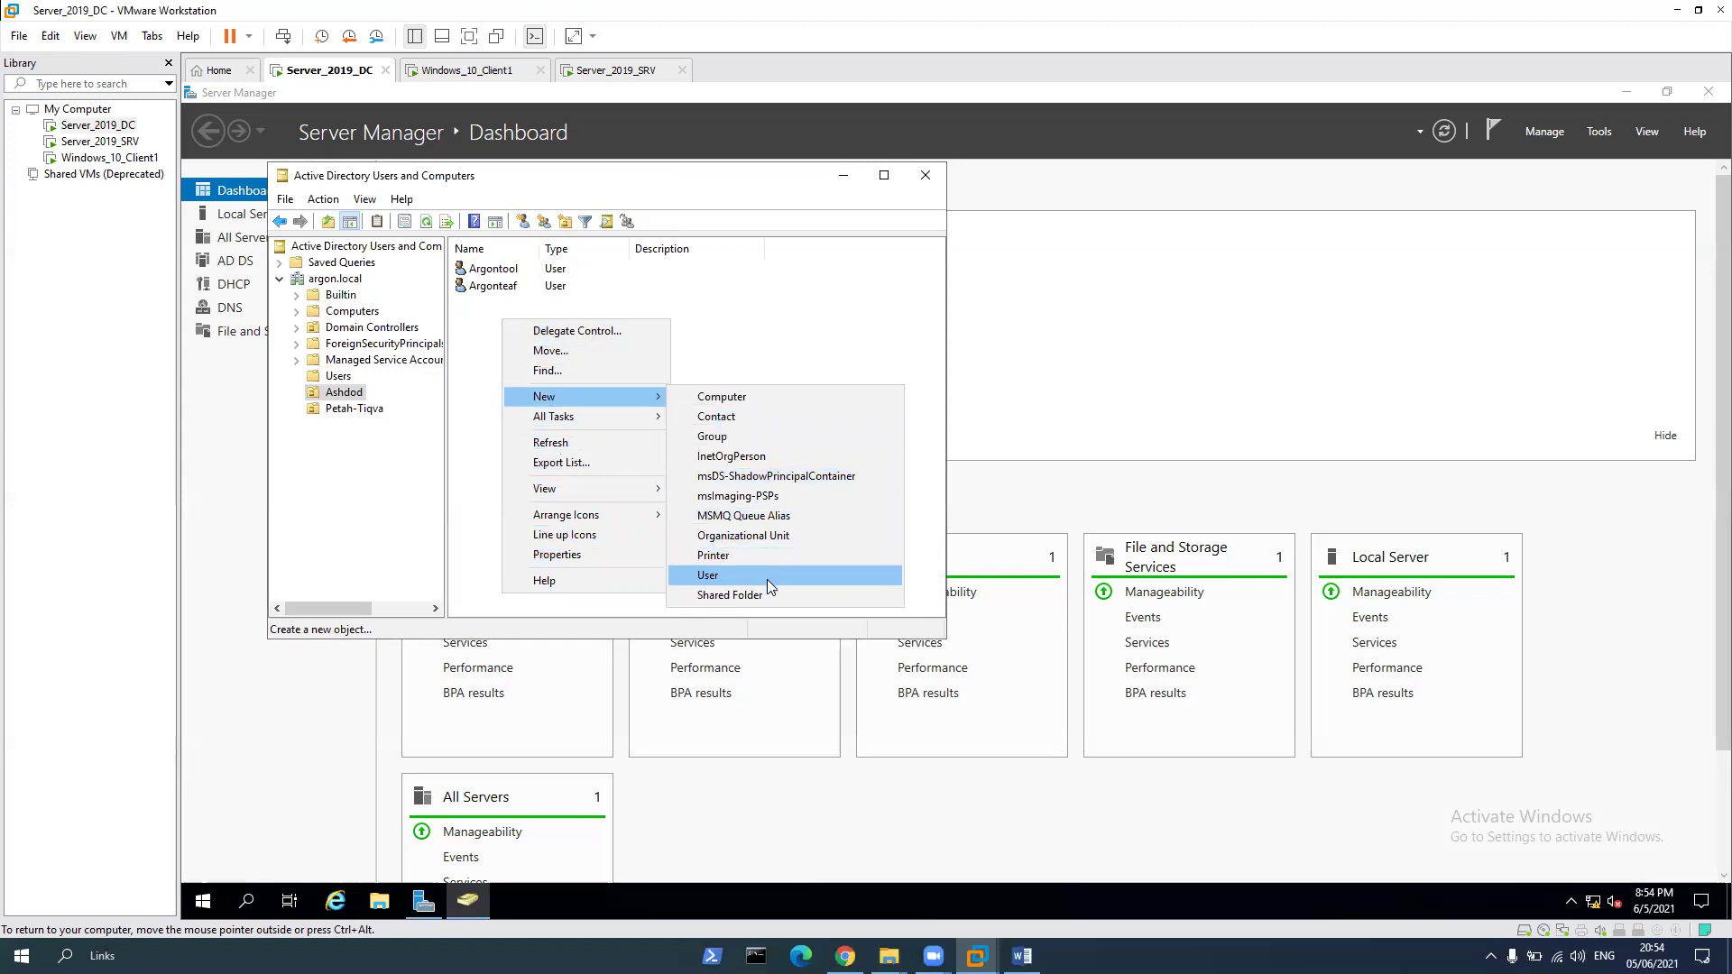
{"action": "left_click", "coordinate": [722, 438]}
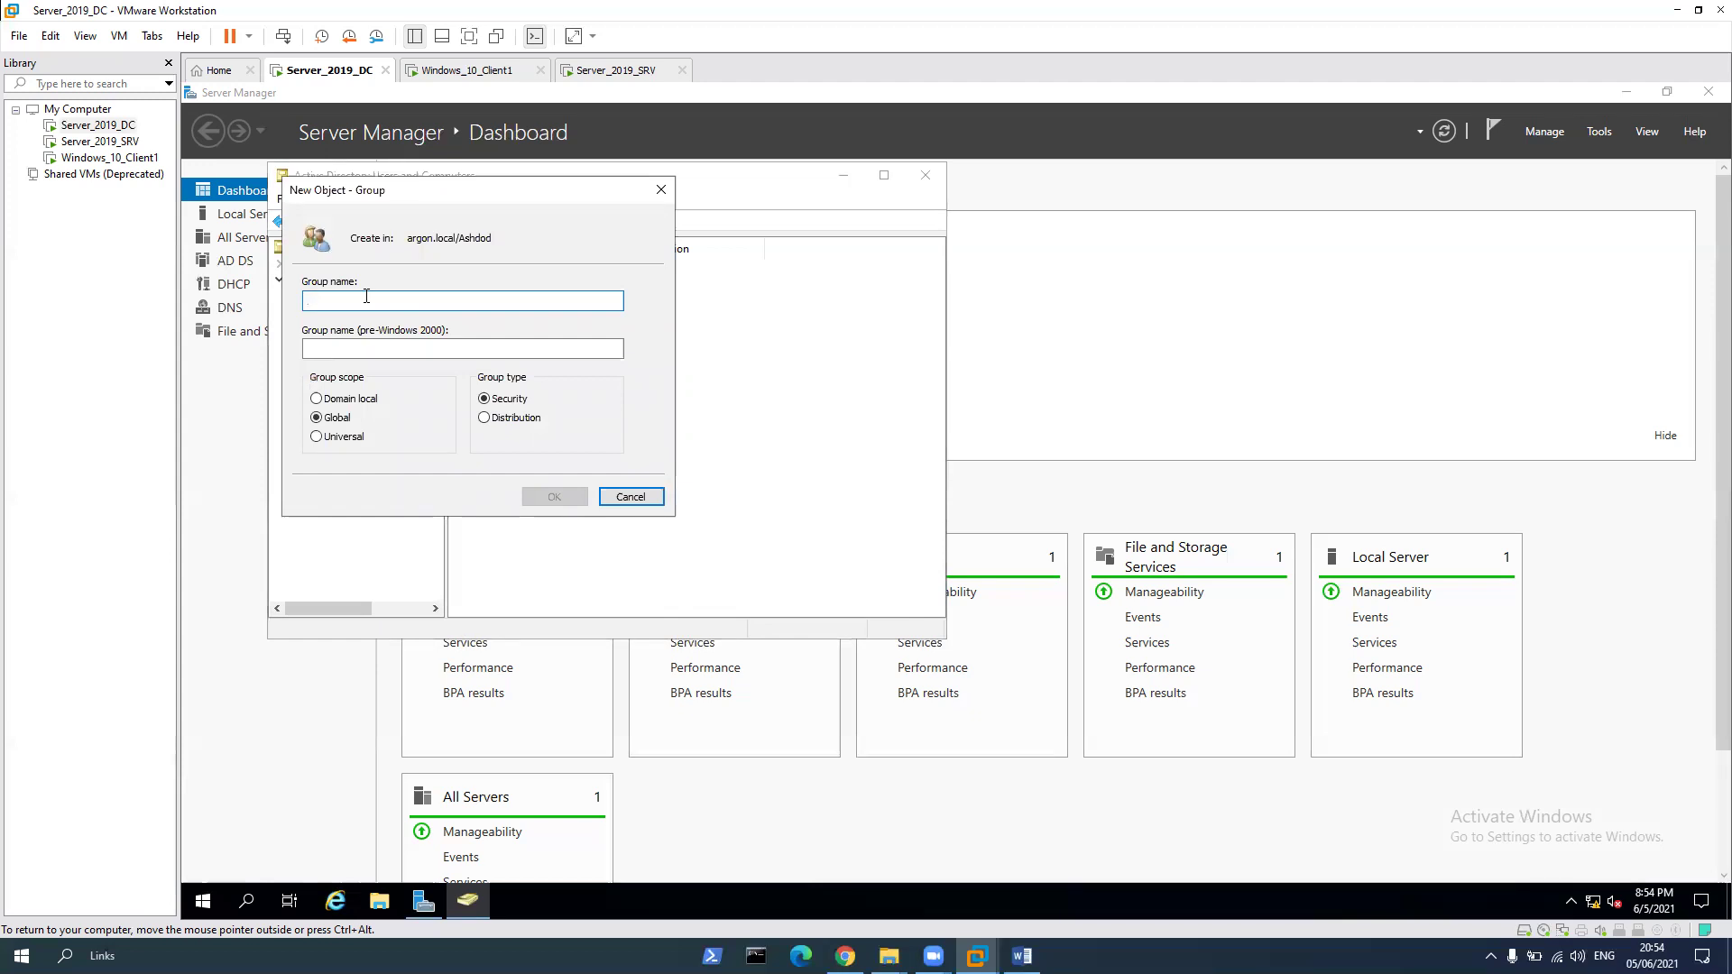
{"action": "type", "text": "ArgonT"}
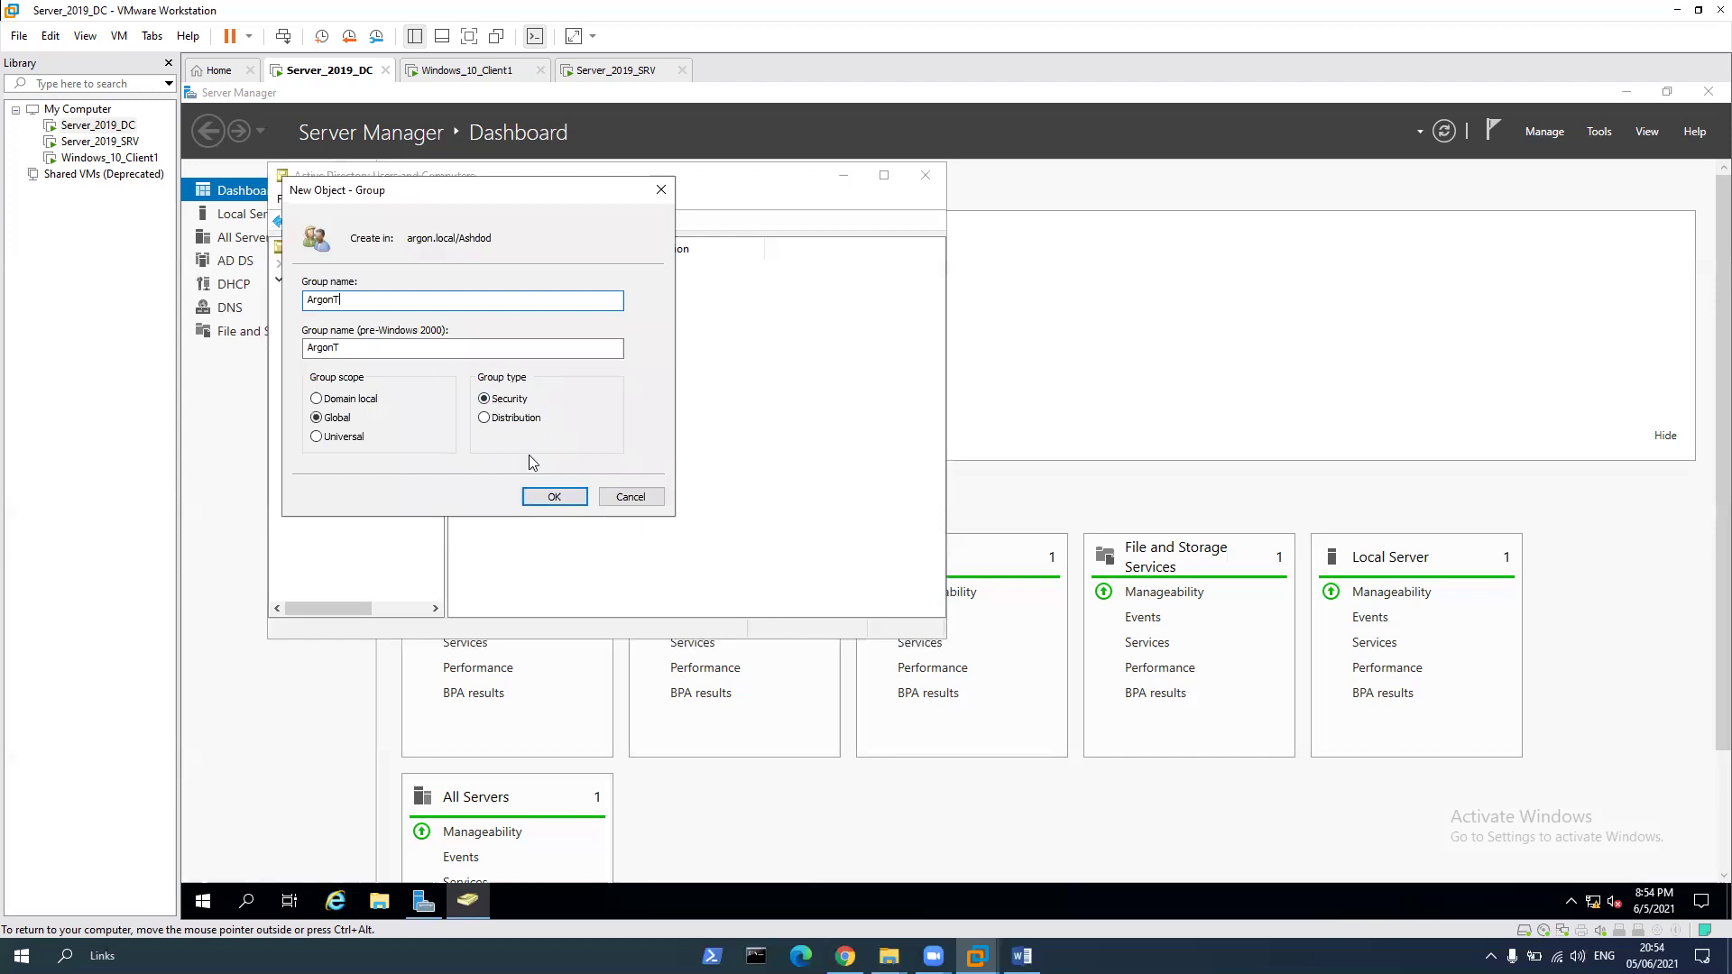
{"action": "left_click", "coordinate": [554, 497]}
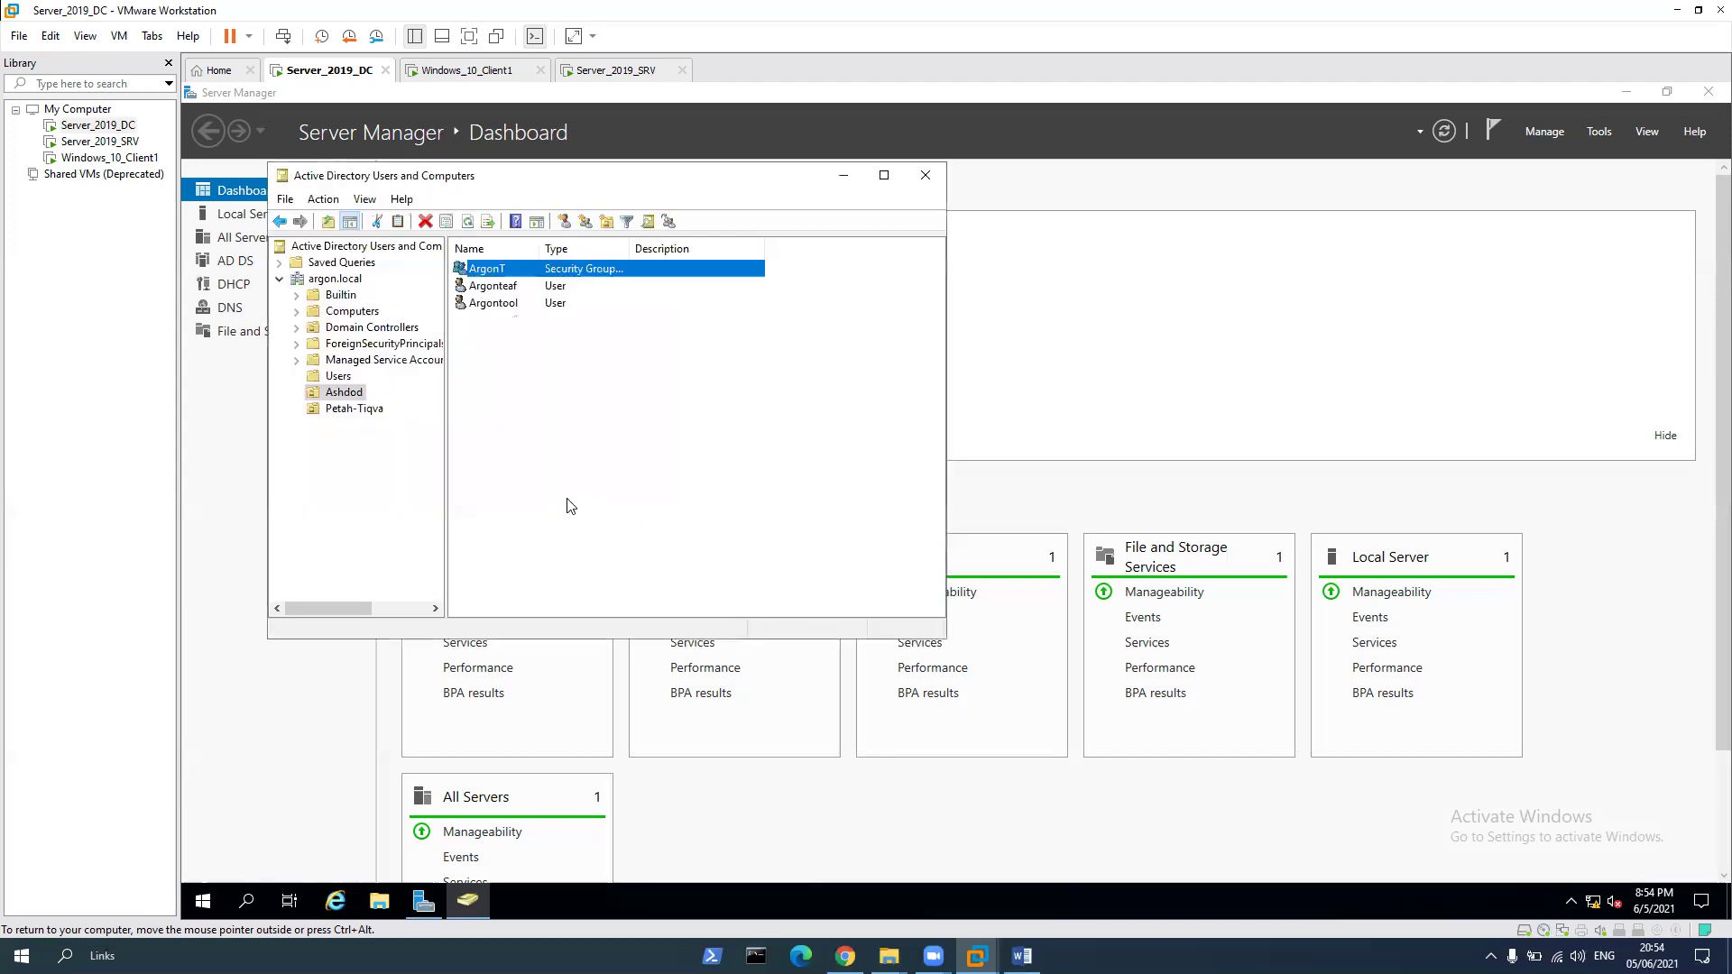
Add Argonteaf and Argontool to ArgonT's Members list and save the group properties
{"action": "right_click", "coordinate": [501, 273]}
{"action": "left_click", "coordinate": [587, 441]}
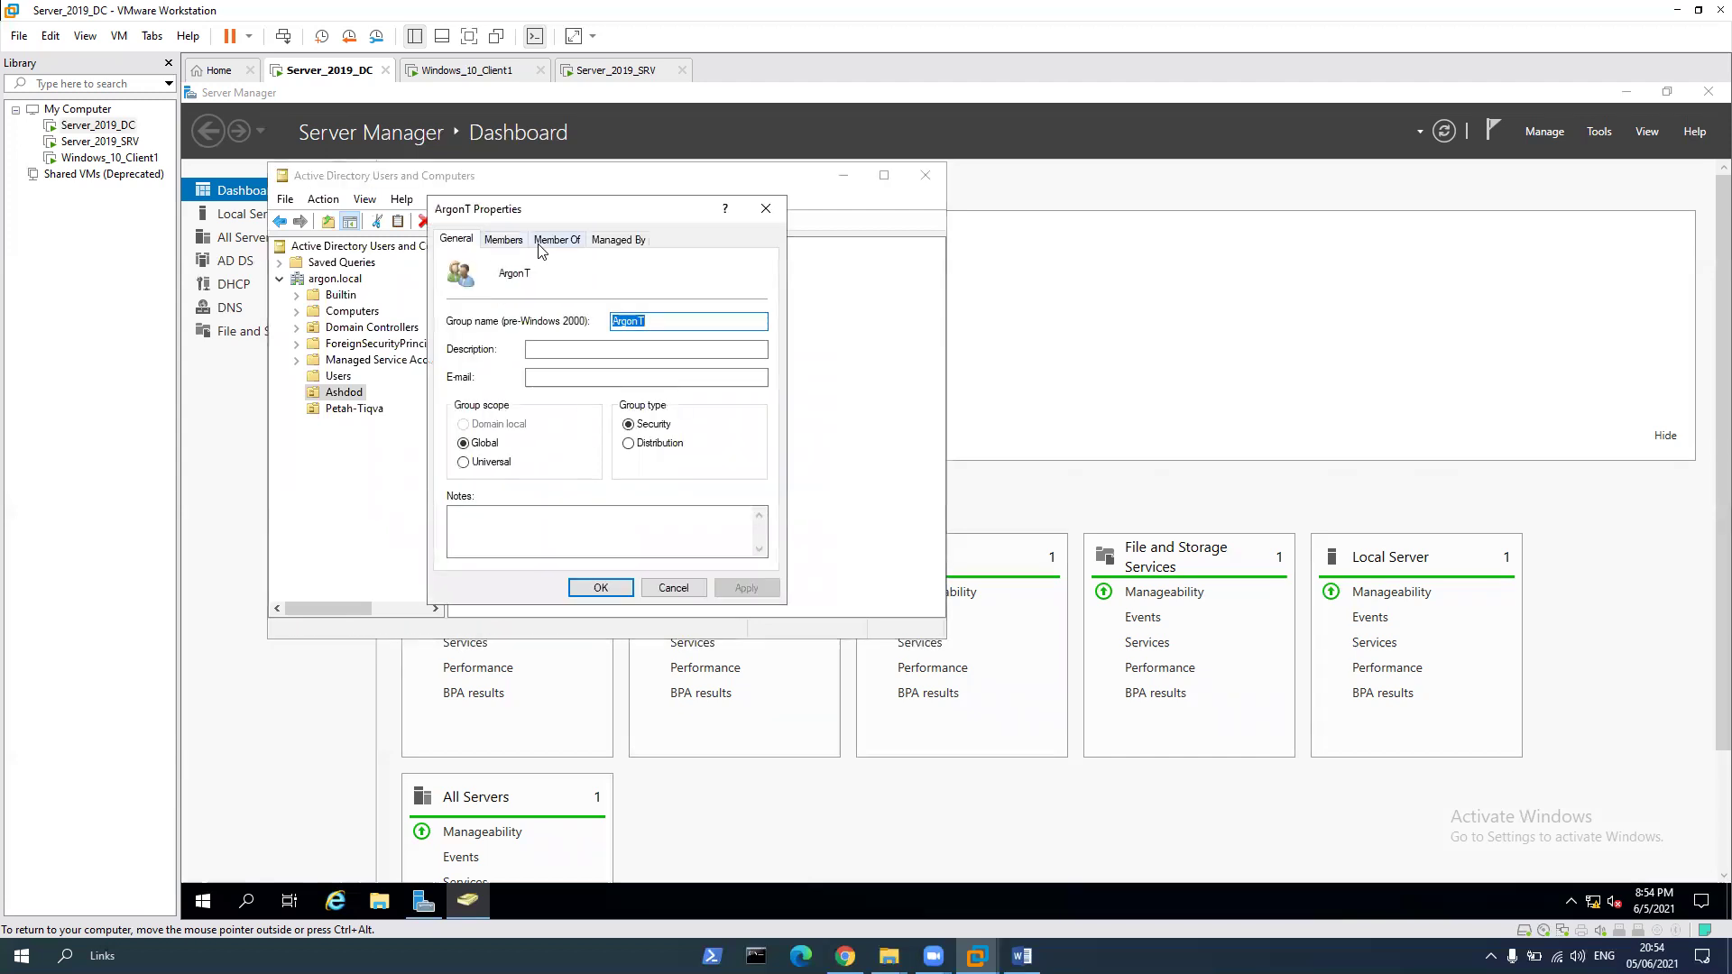
{"action": "left_click", "coordinate": [508, 241]}
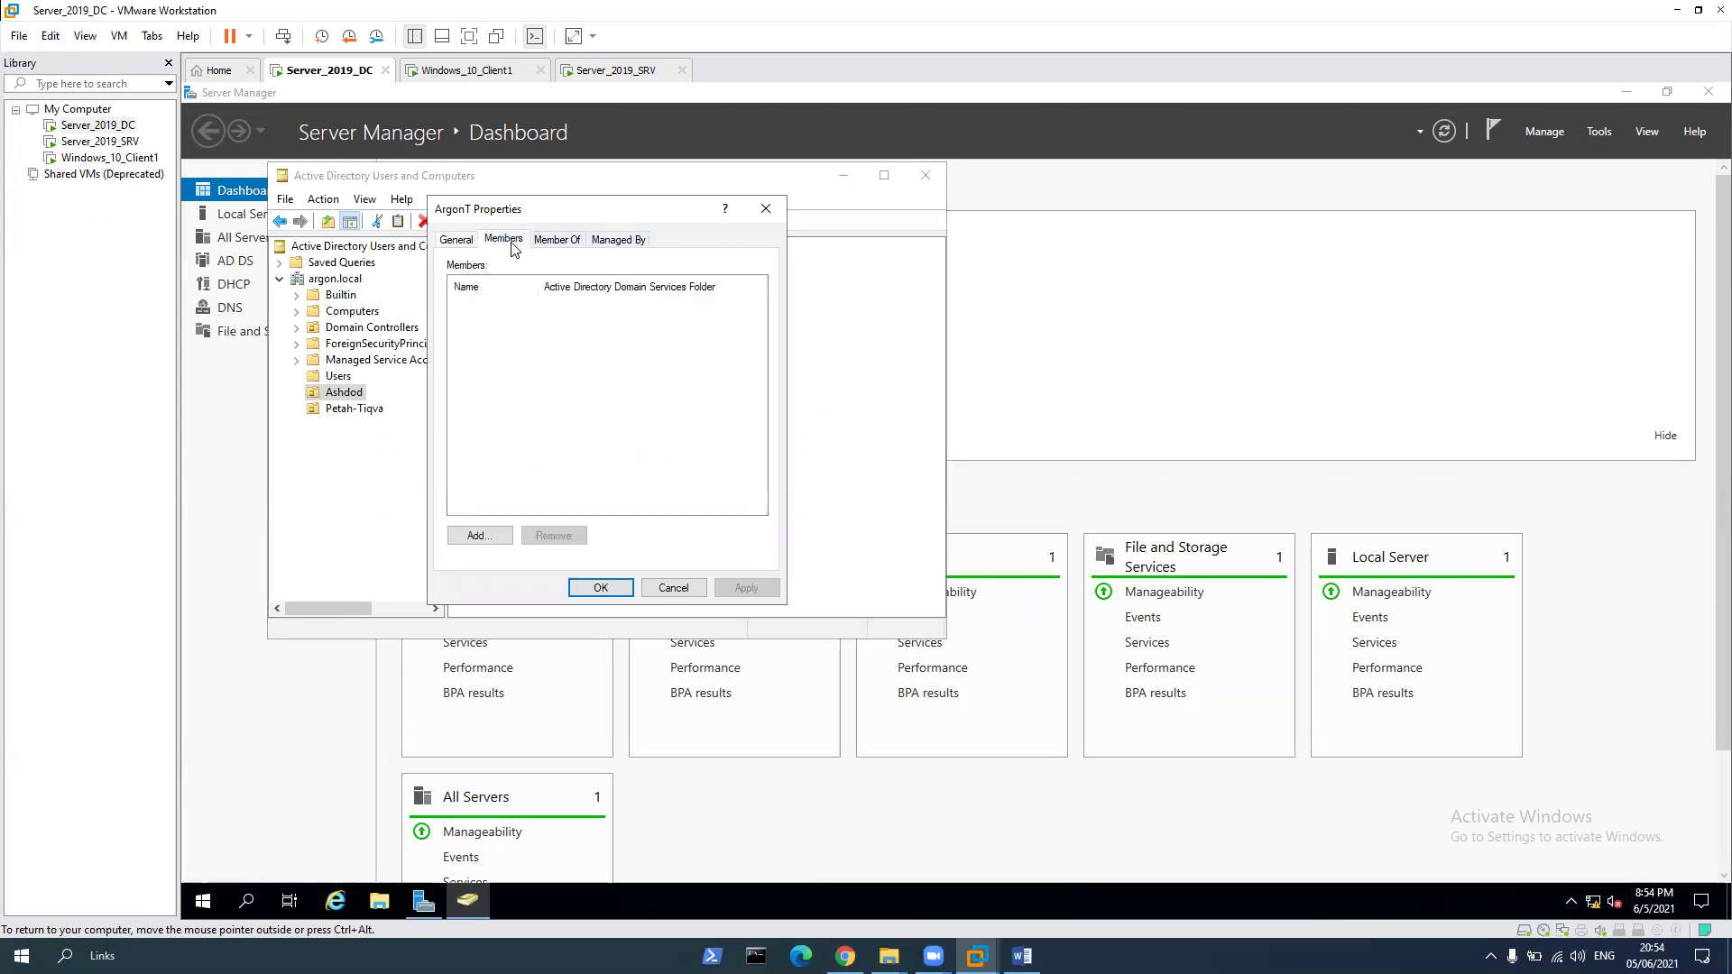
{"action": "left_click", "coordinate": [503, 535]}
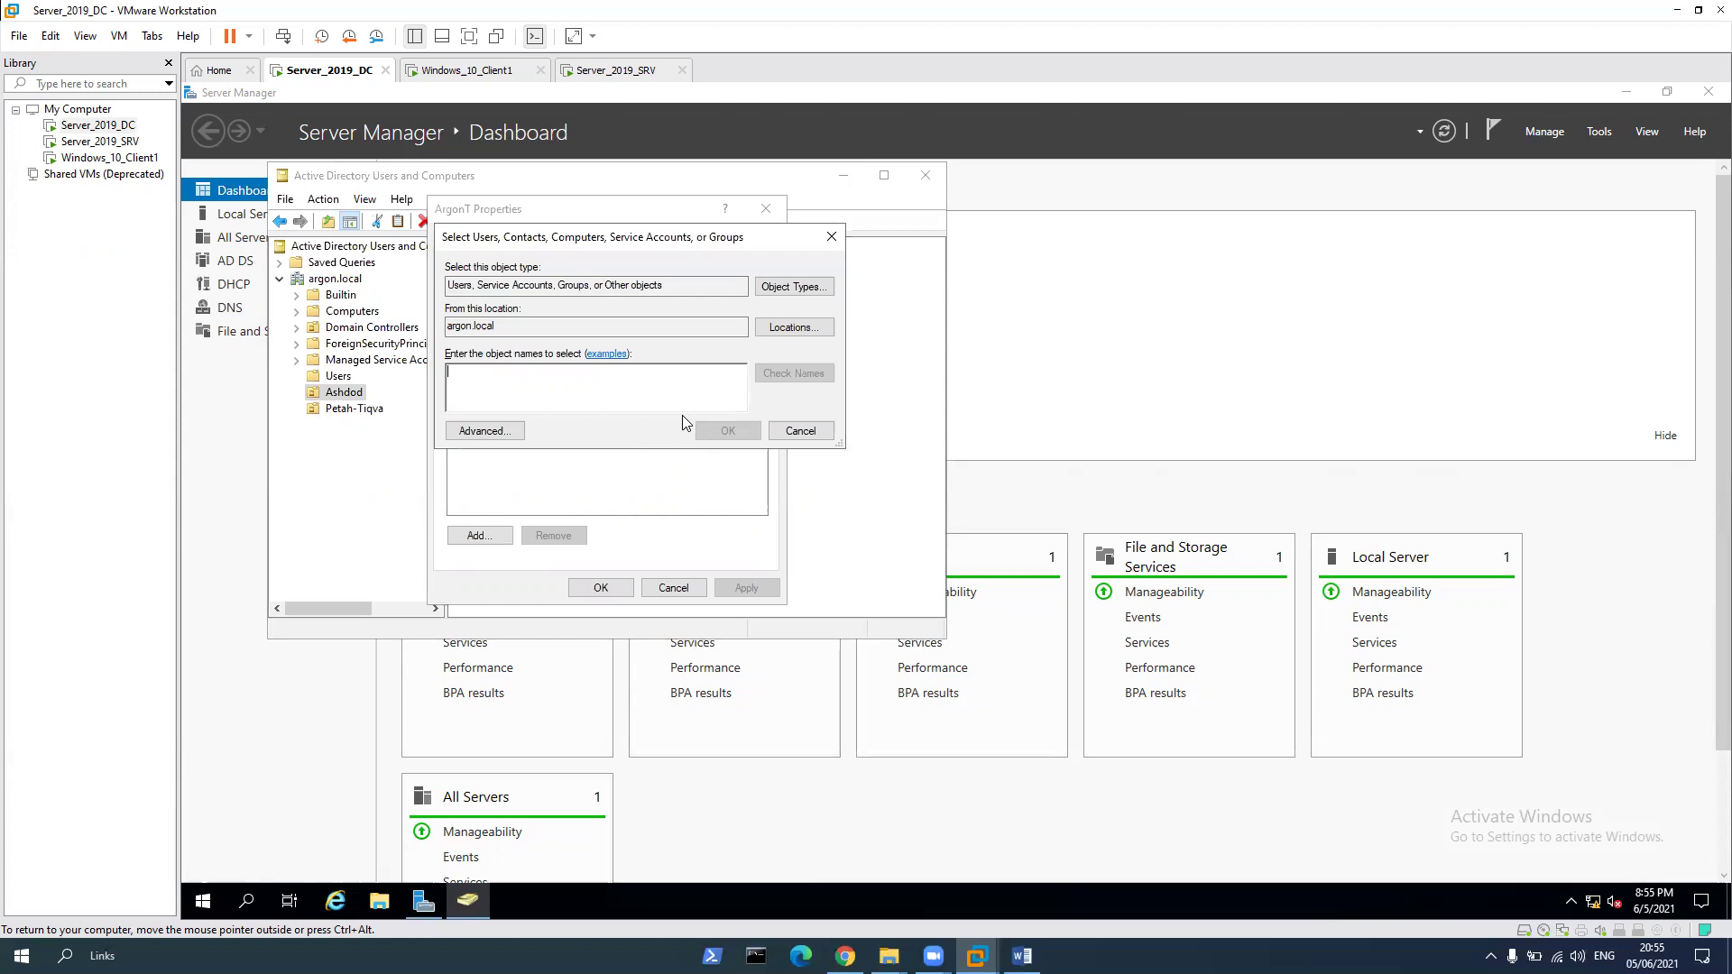
{"action": "type", "text": "argon"}
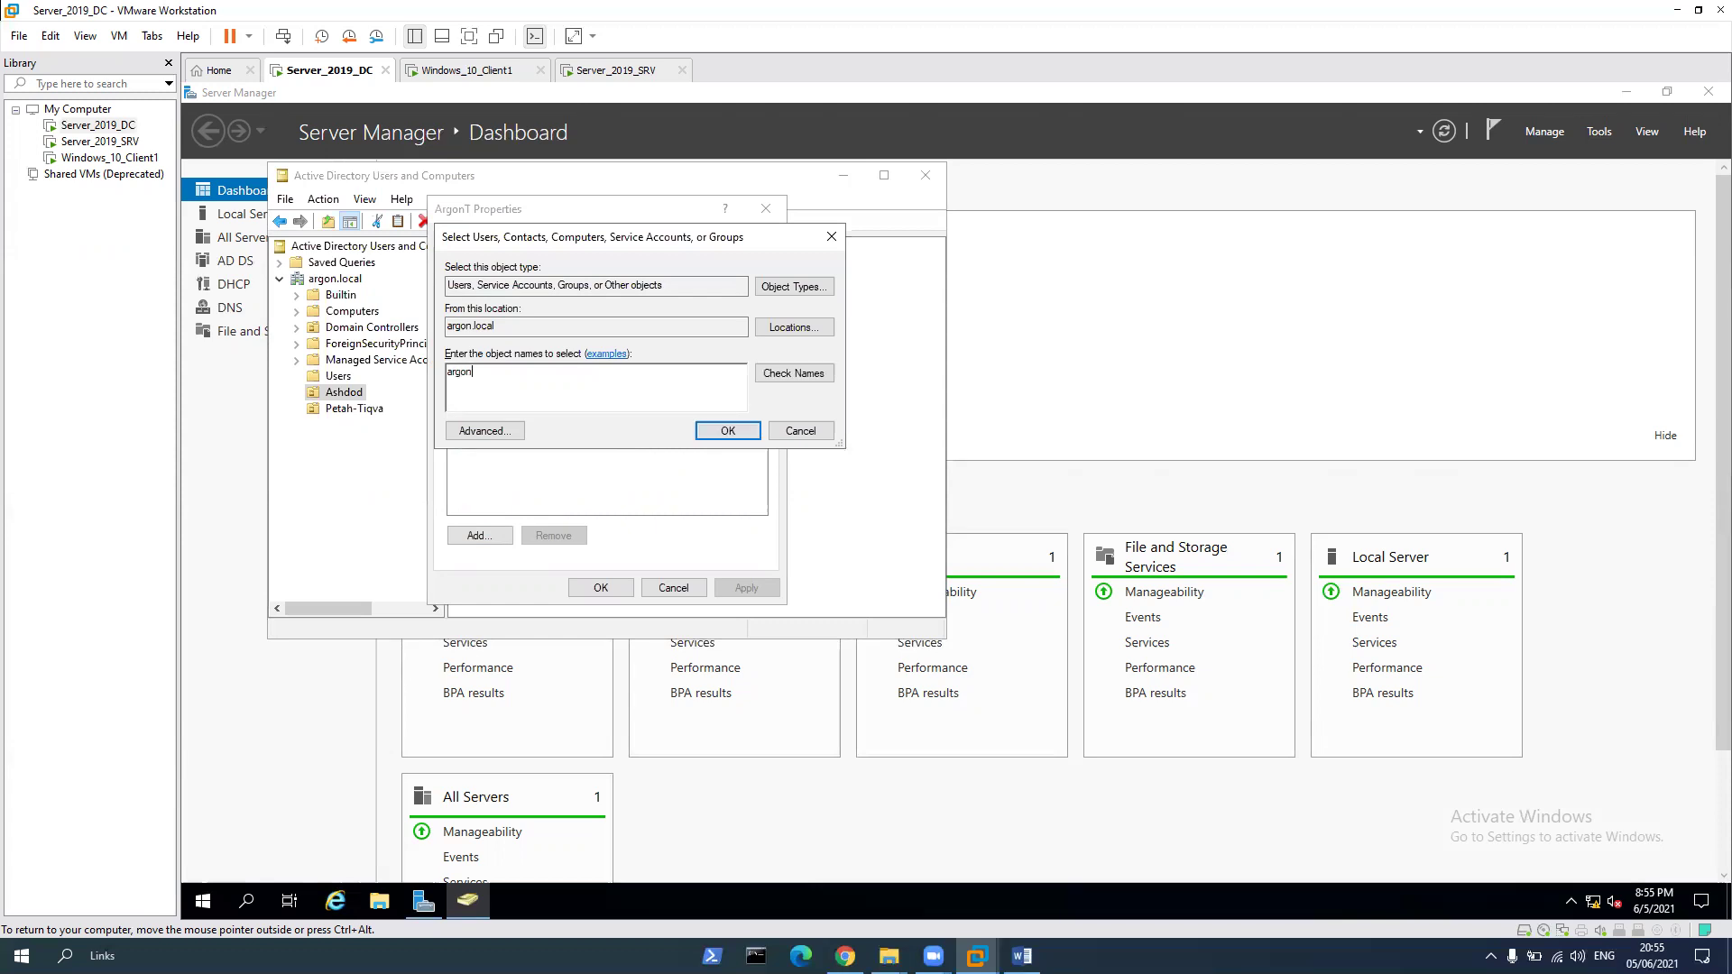
{"action": "key", "text": "Return"}
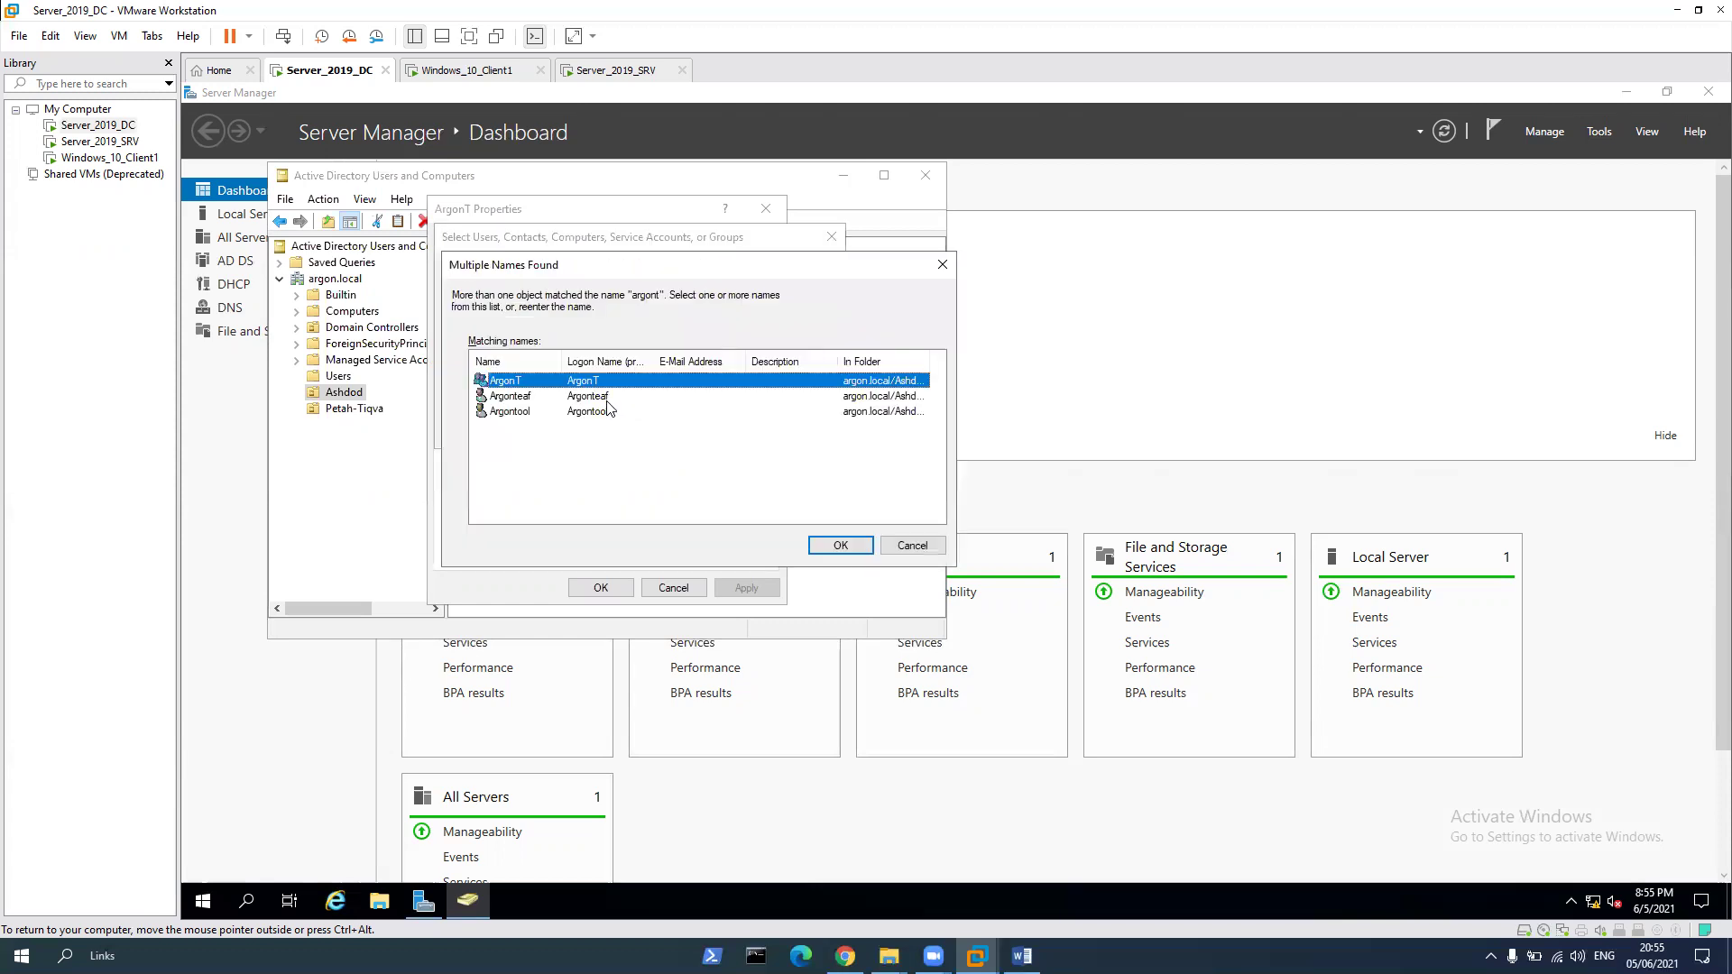
{"action": "double_click", "coordinate": [533, 403]}
{"action": "left_click", "coordinate": [487, 536]}
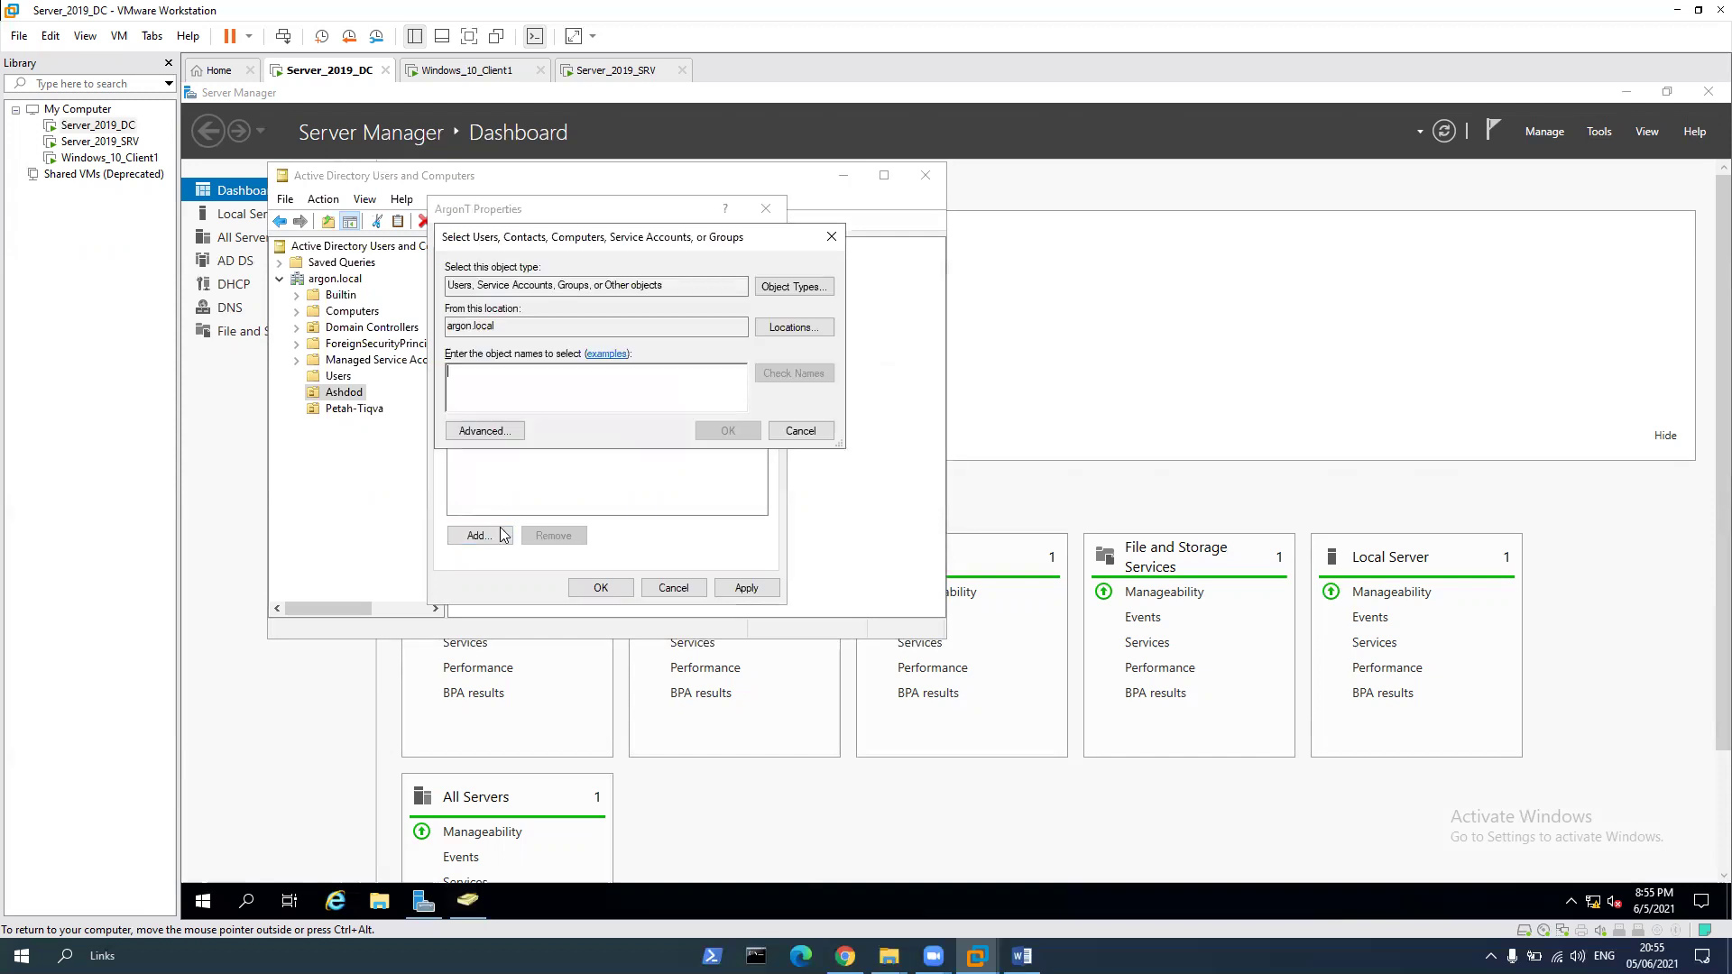
{"action": "type", "text": "argont"}
{"action": "key", "text": "Return"}
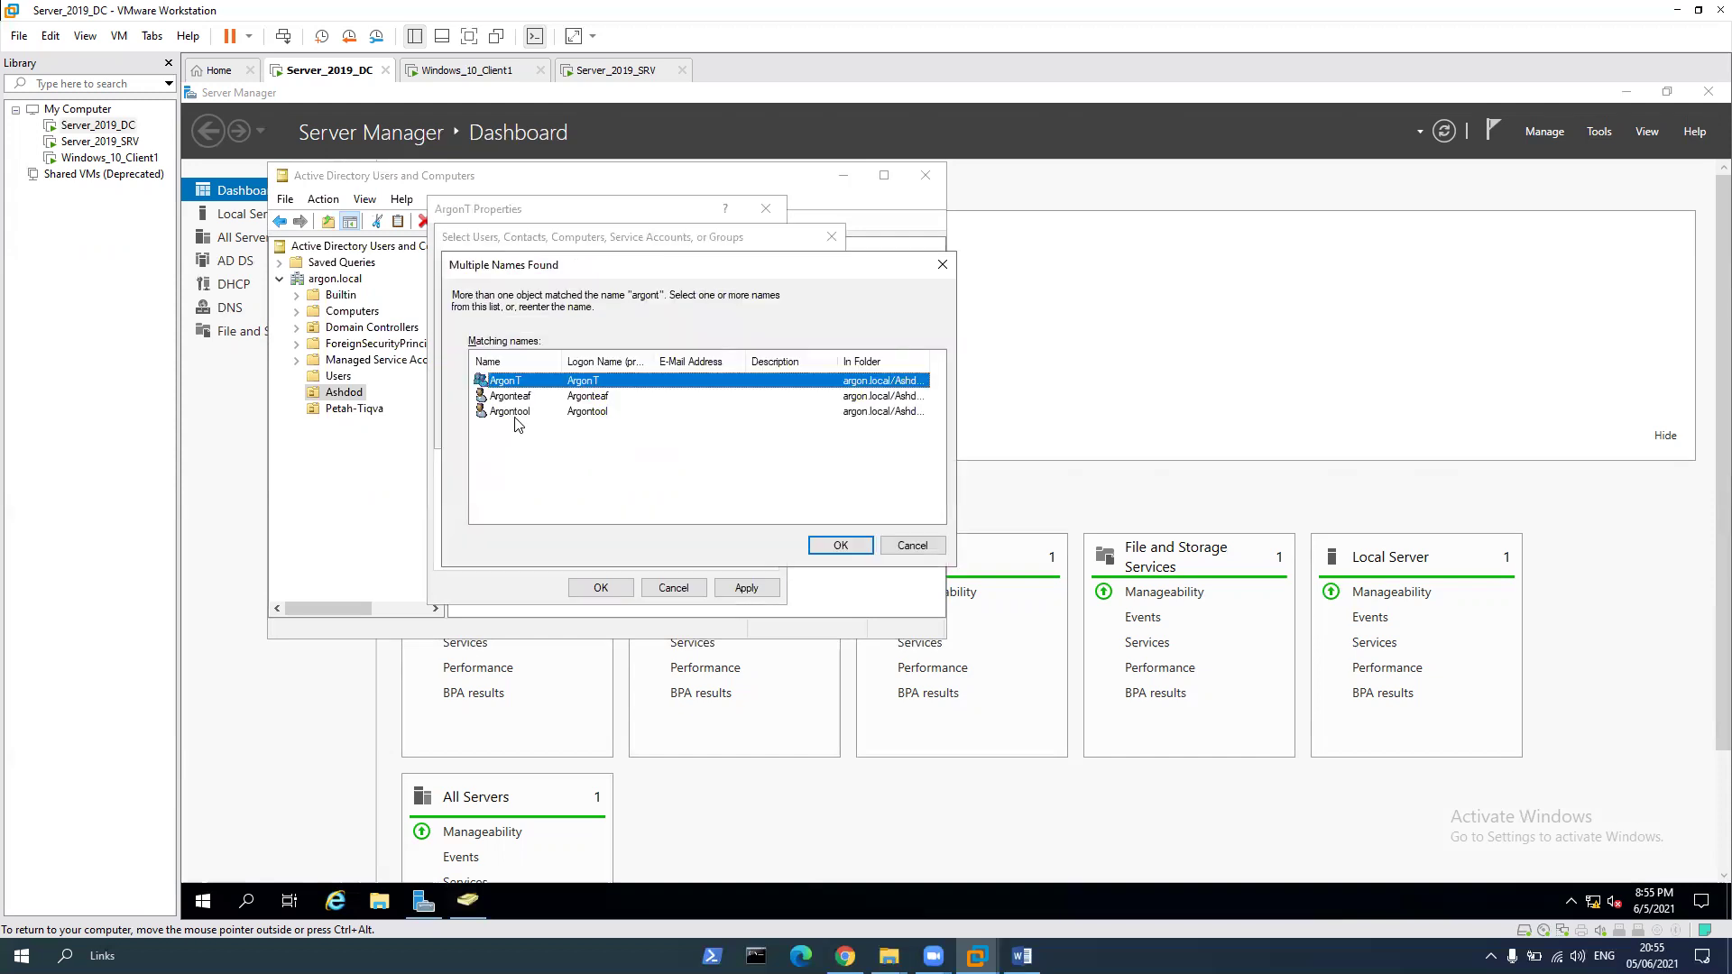
{"action": "double_click", "coordinate": [514, 413]}
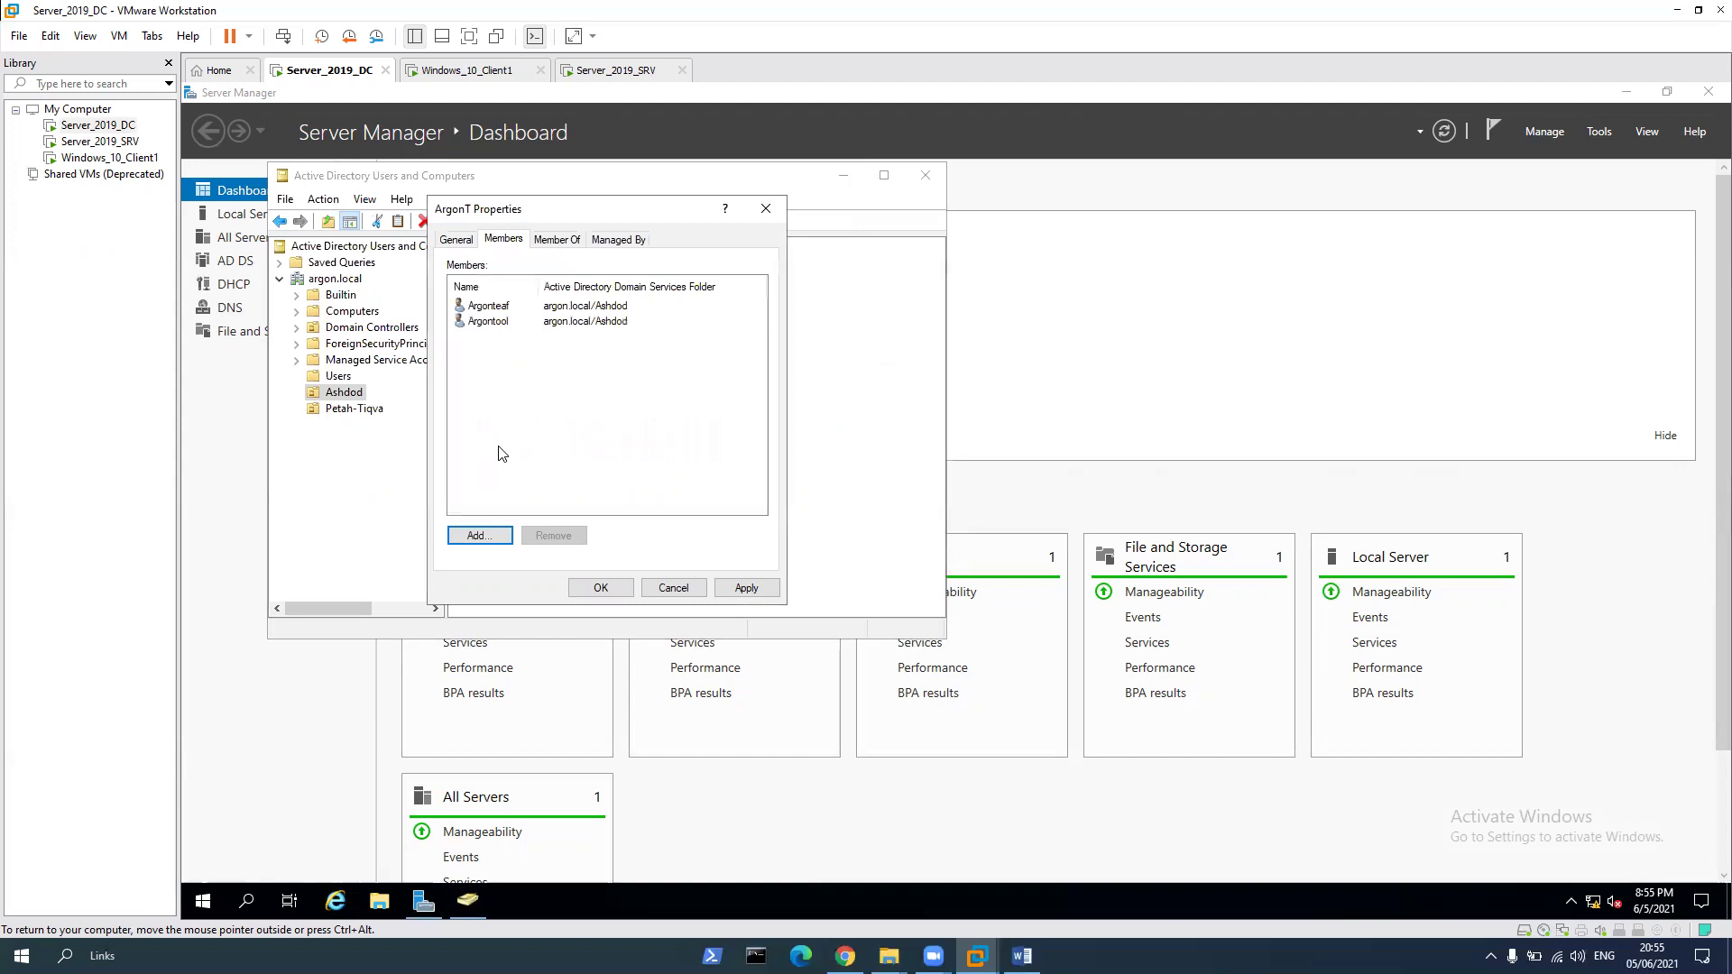
{"action": "left_click", "coordinate": [724, 588]}
{"action": "left_click", "coordinate": [620, 588]}
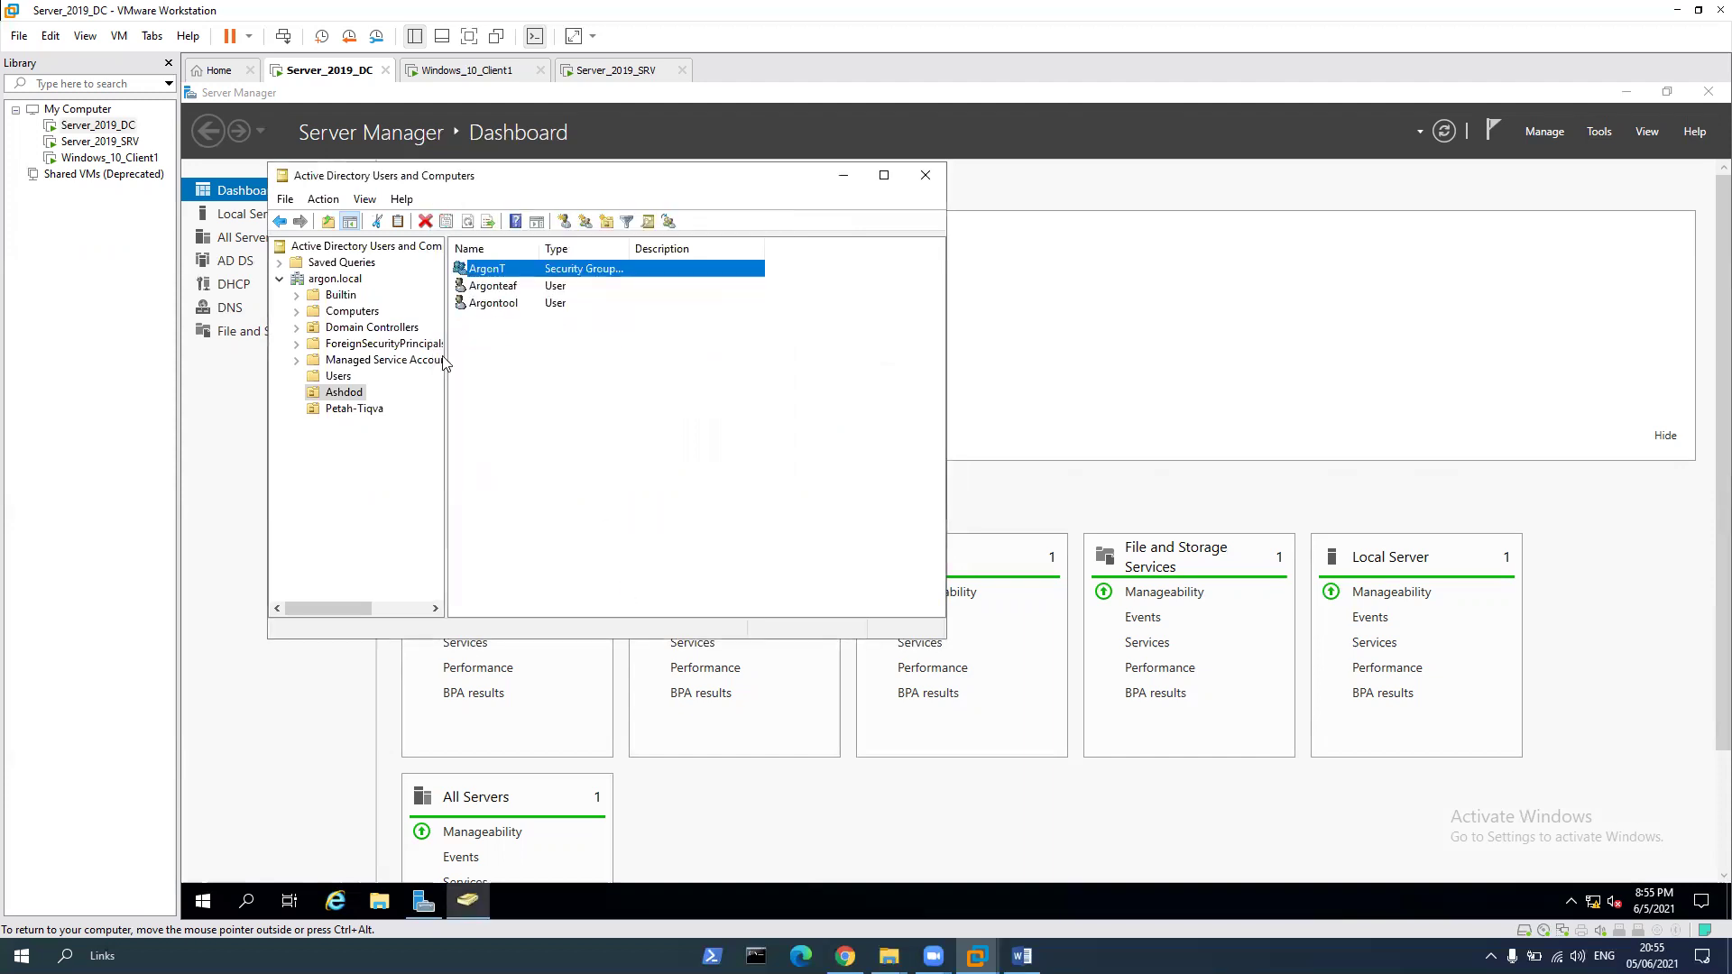
Create a new group named ArgonS in the Petah-Tiqva OU
{"action": "left_click", "coordinate": [357, 411]}
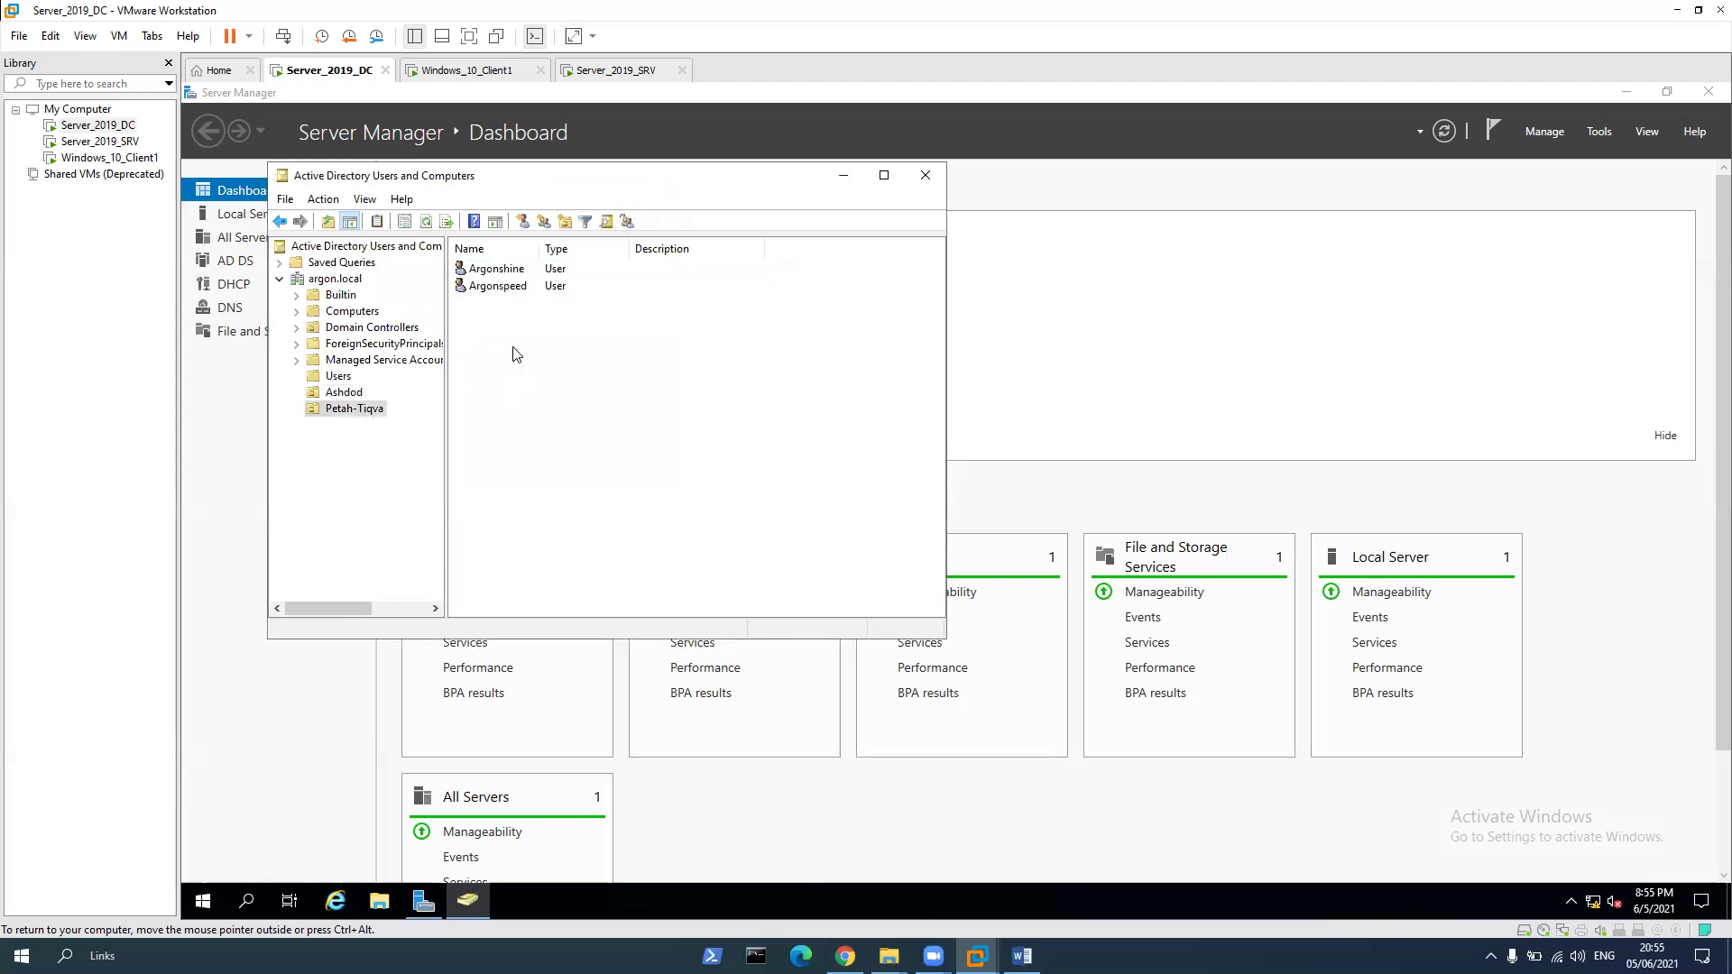
{"action": "right_click", "coordinate": [513, 349]}
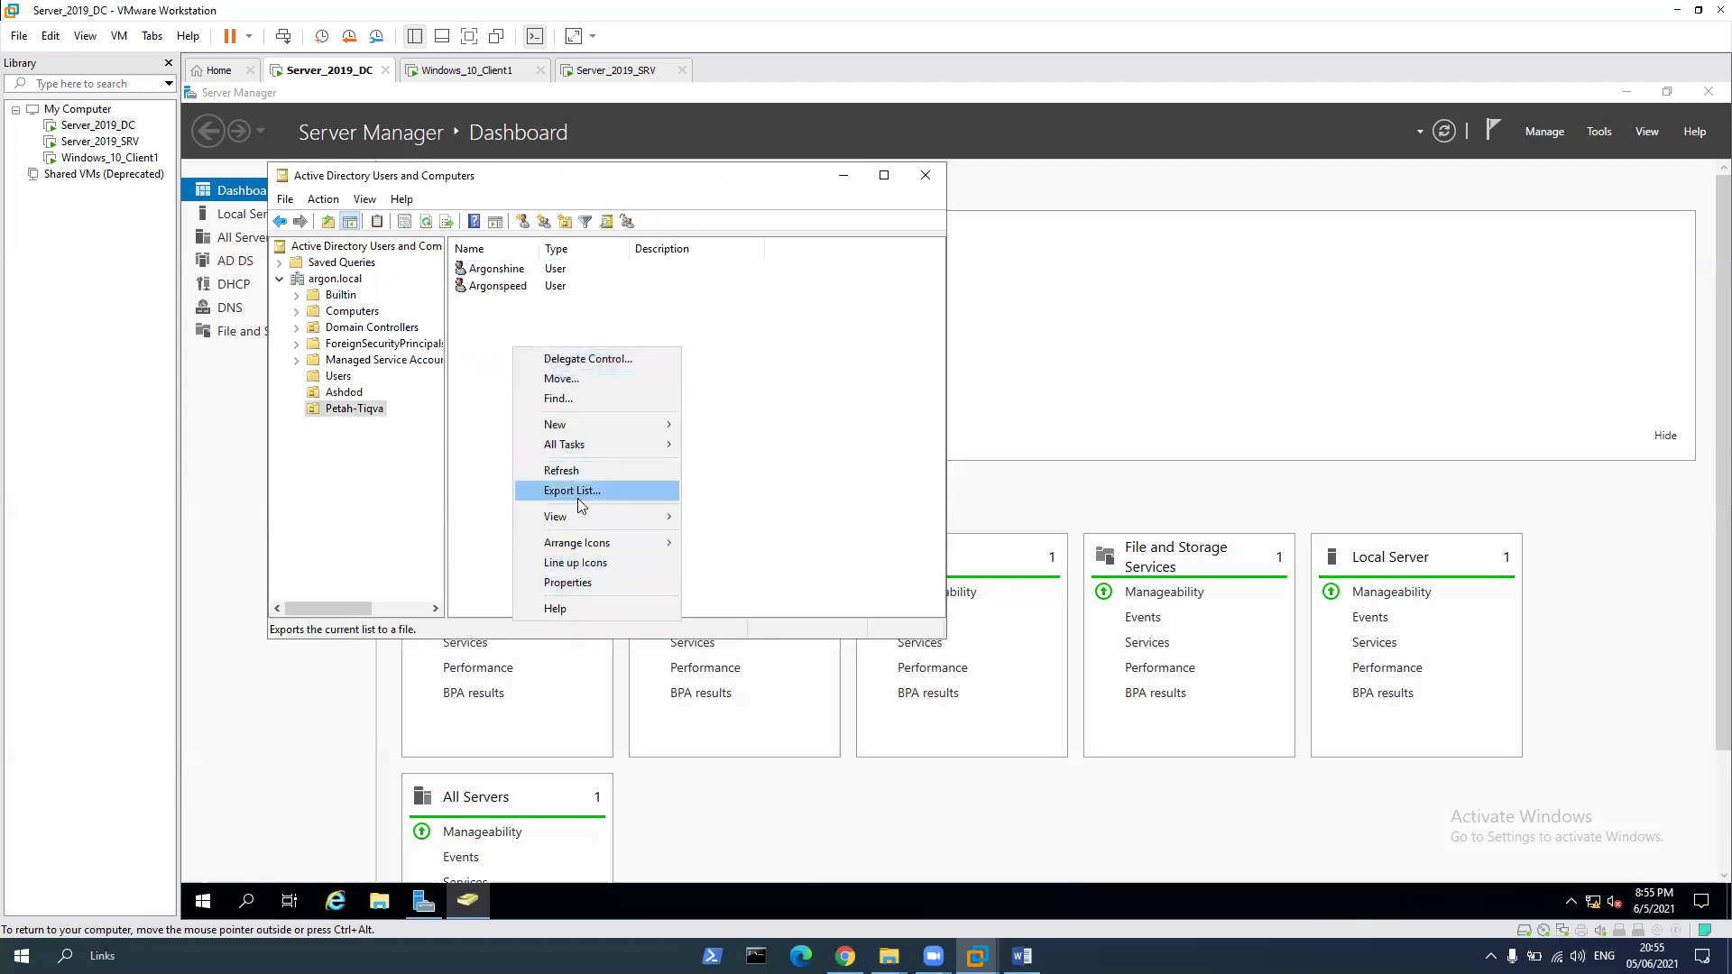
{"action": "mouse_move", "coordinate": [577, 434]}
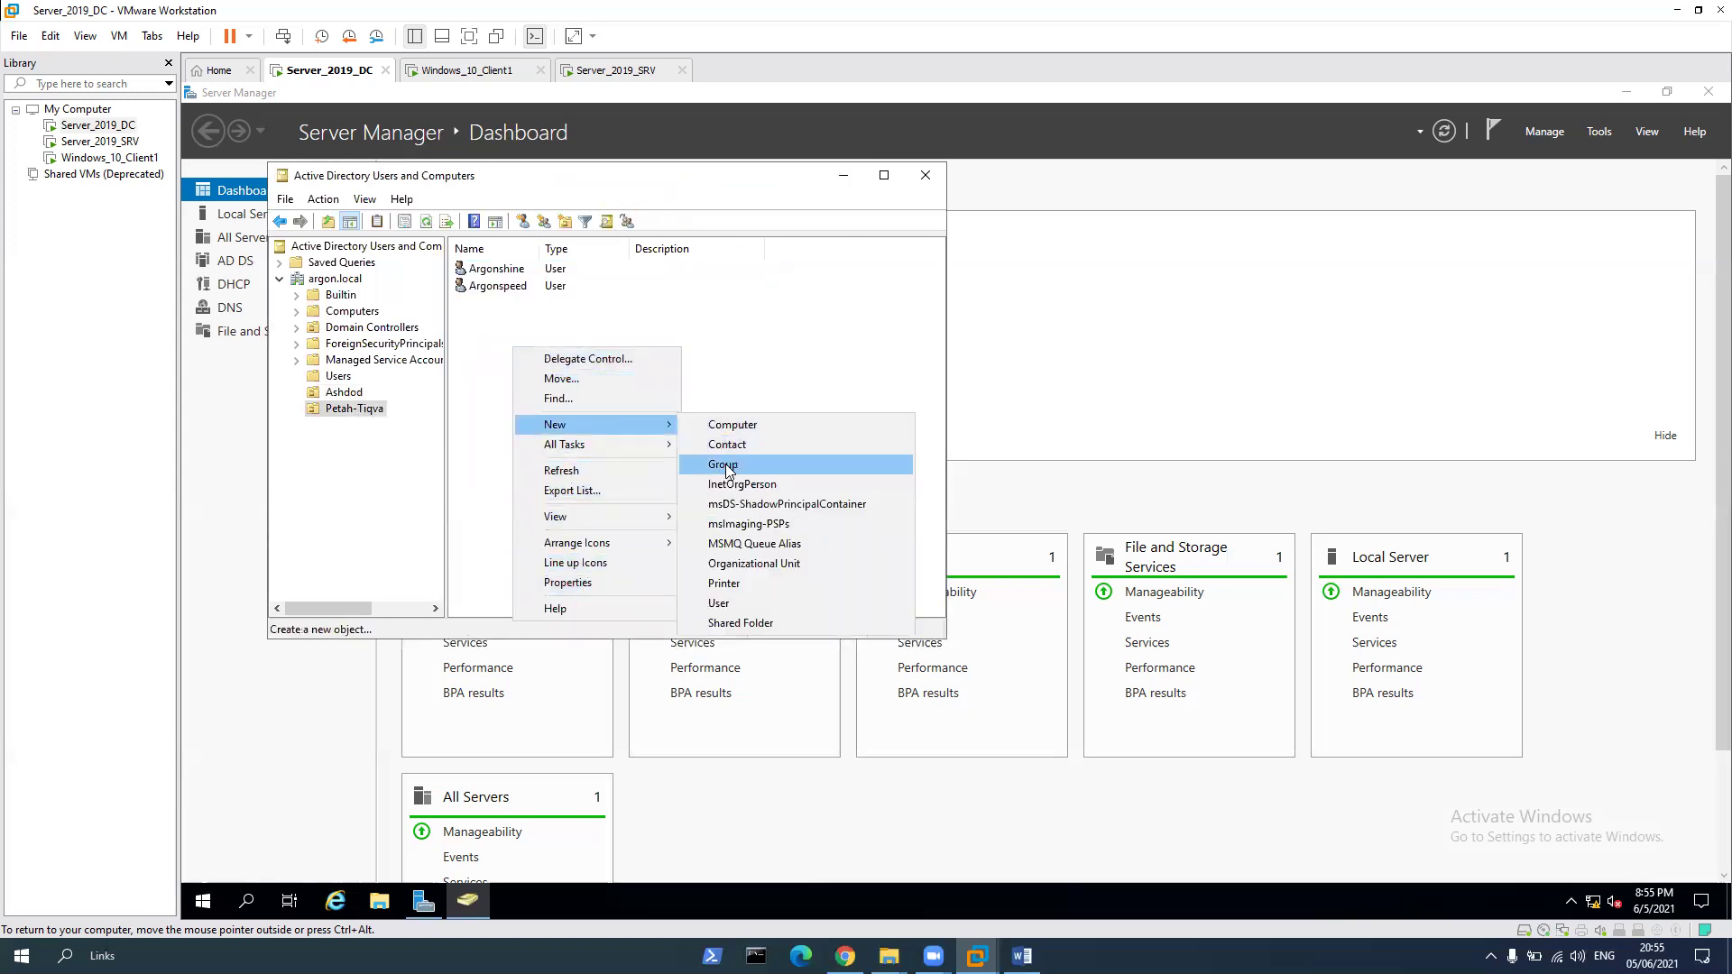
{"action": "left_click", "coordinate": [724, 464]}
{"action": "type", "text": "ArgonS"}
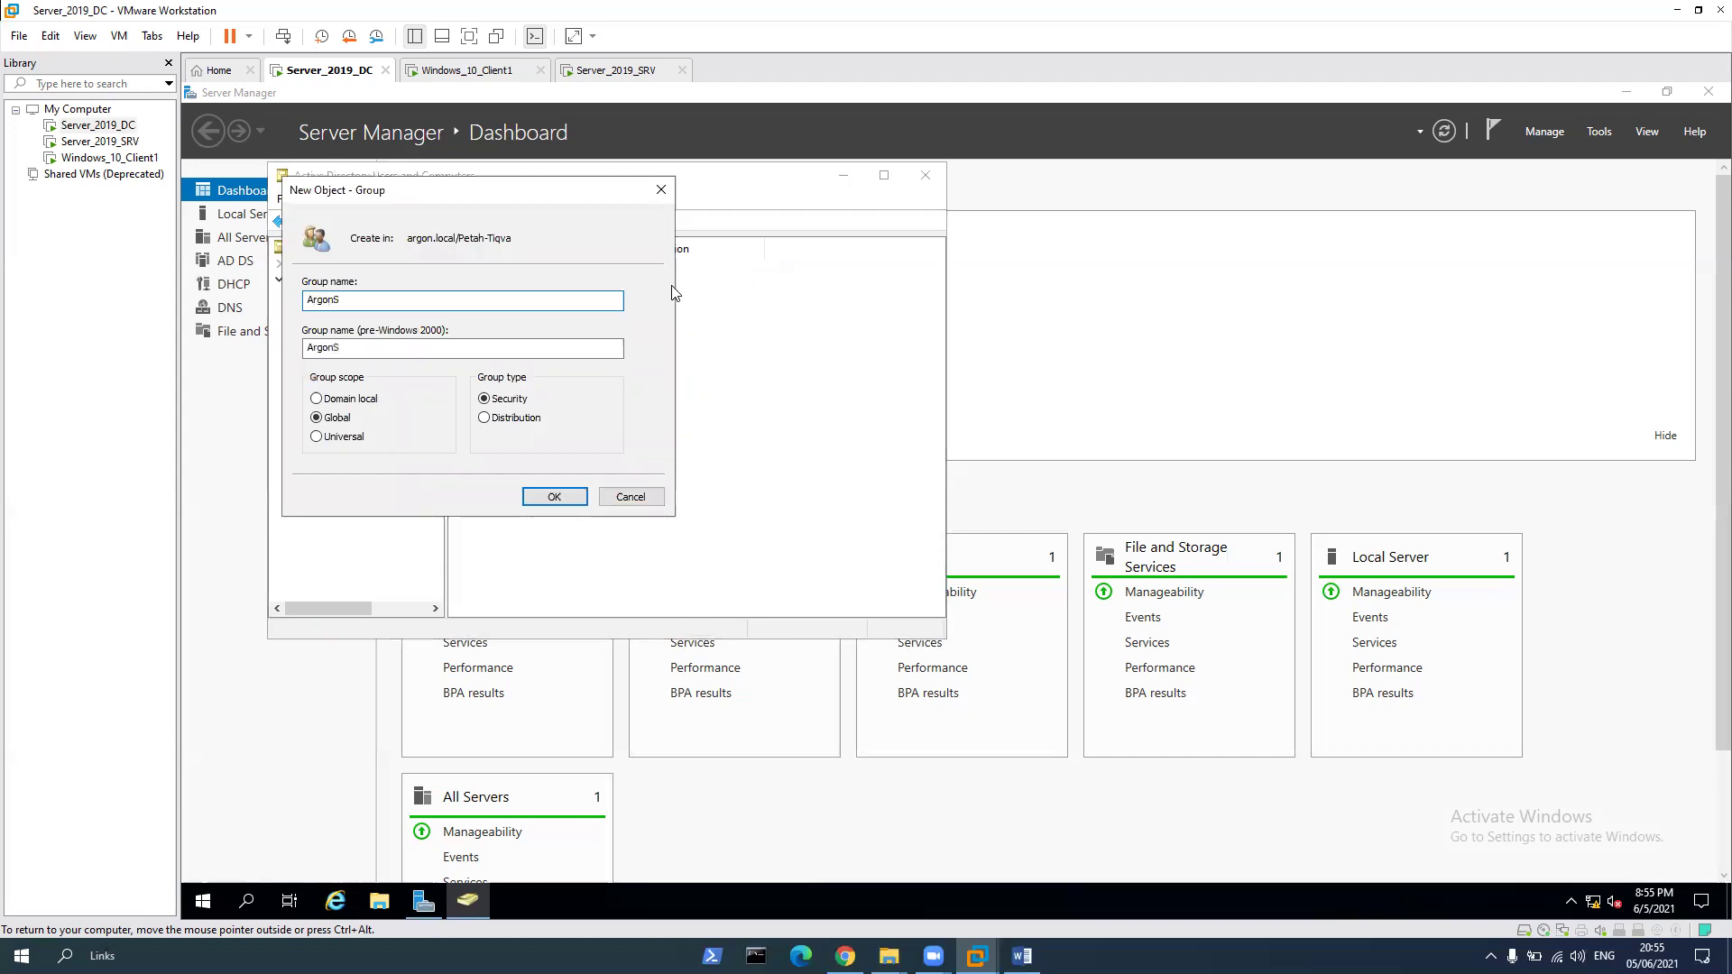
{"action": "left_click", "coordinate": [556, 496]}
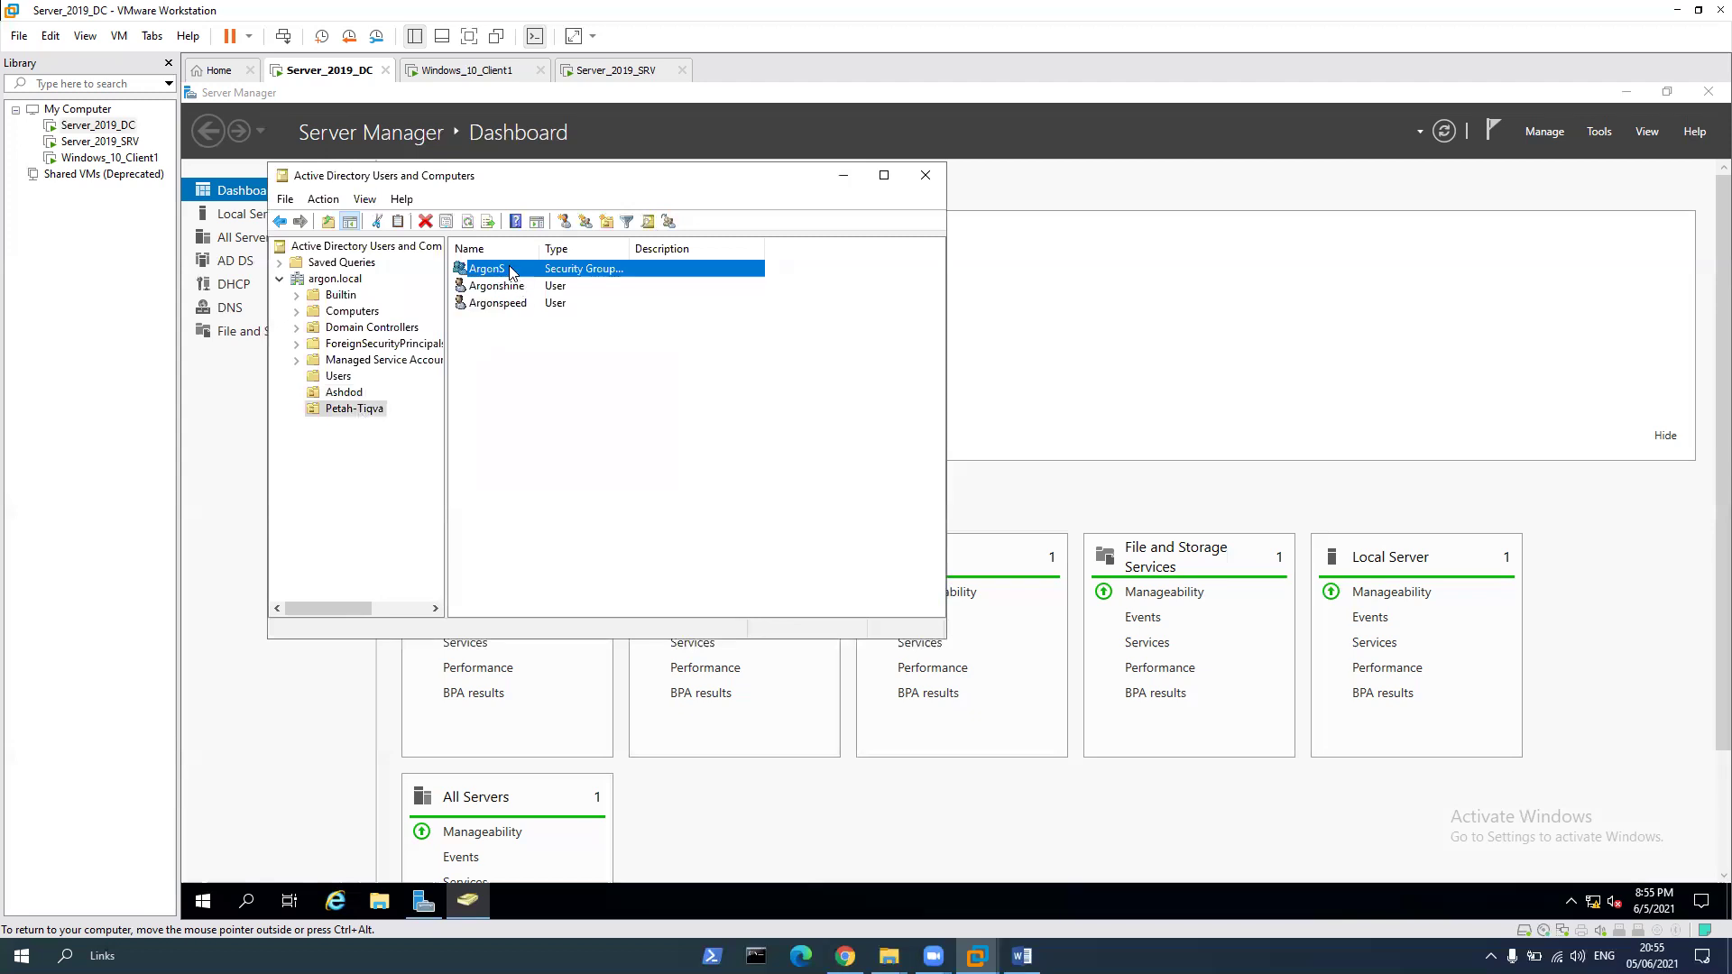
Add Argonshine and Argonspeed to the ArgonS group's Members list
{"action": "right_click", "coordinate": [512, 269]}
{"action": "left_click", "coordinate": [568, 436]}
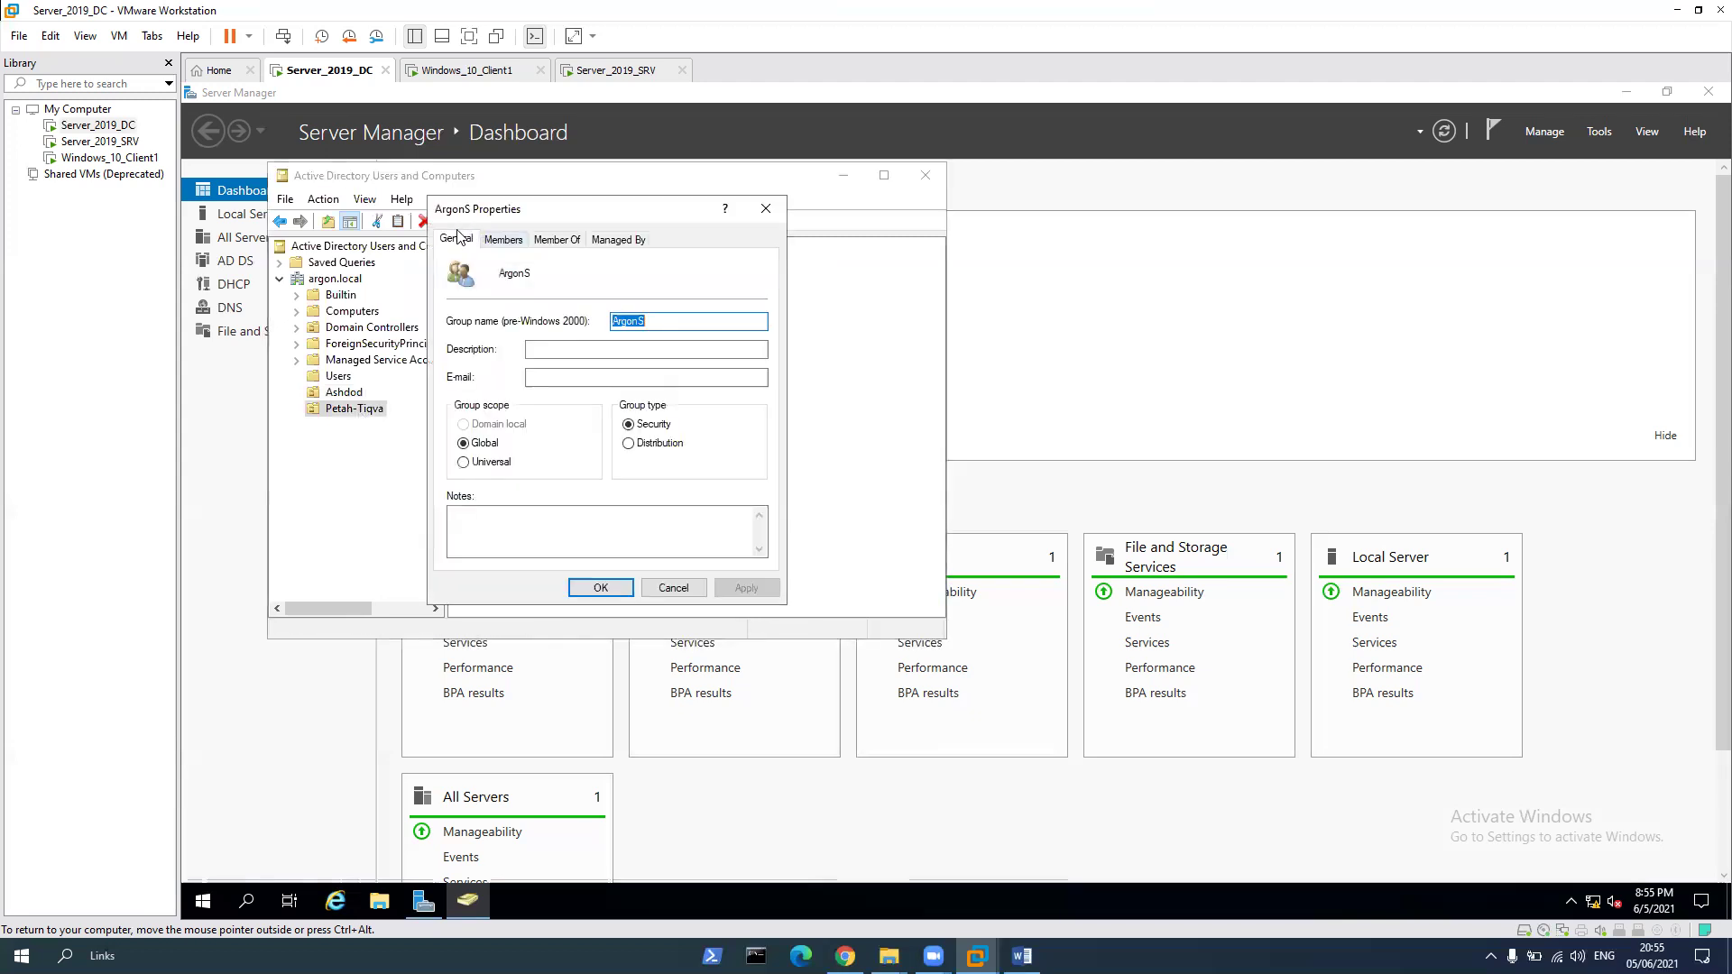
{"action": "left_click", "coordinate": [499, 240]}
{"action": "left_click", "coordinate": [479, 536]}
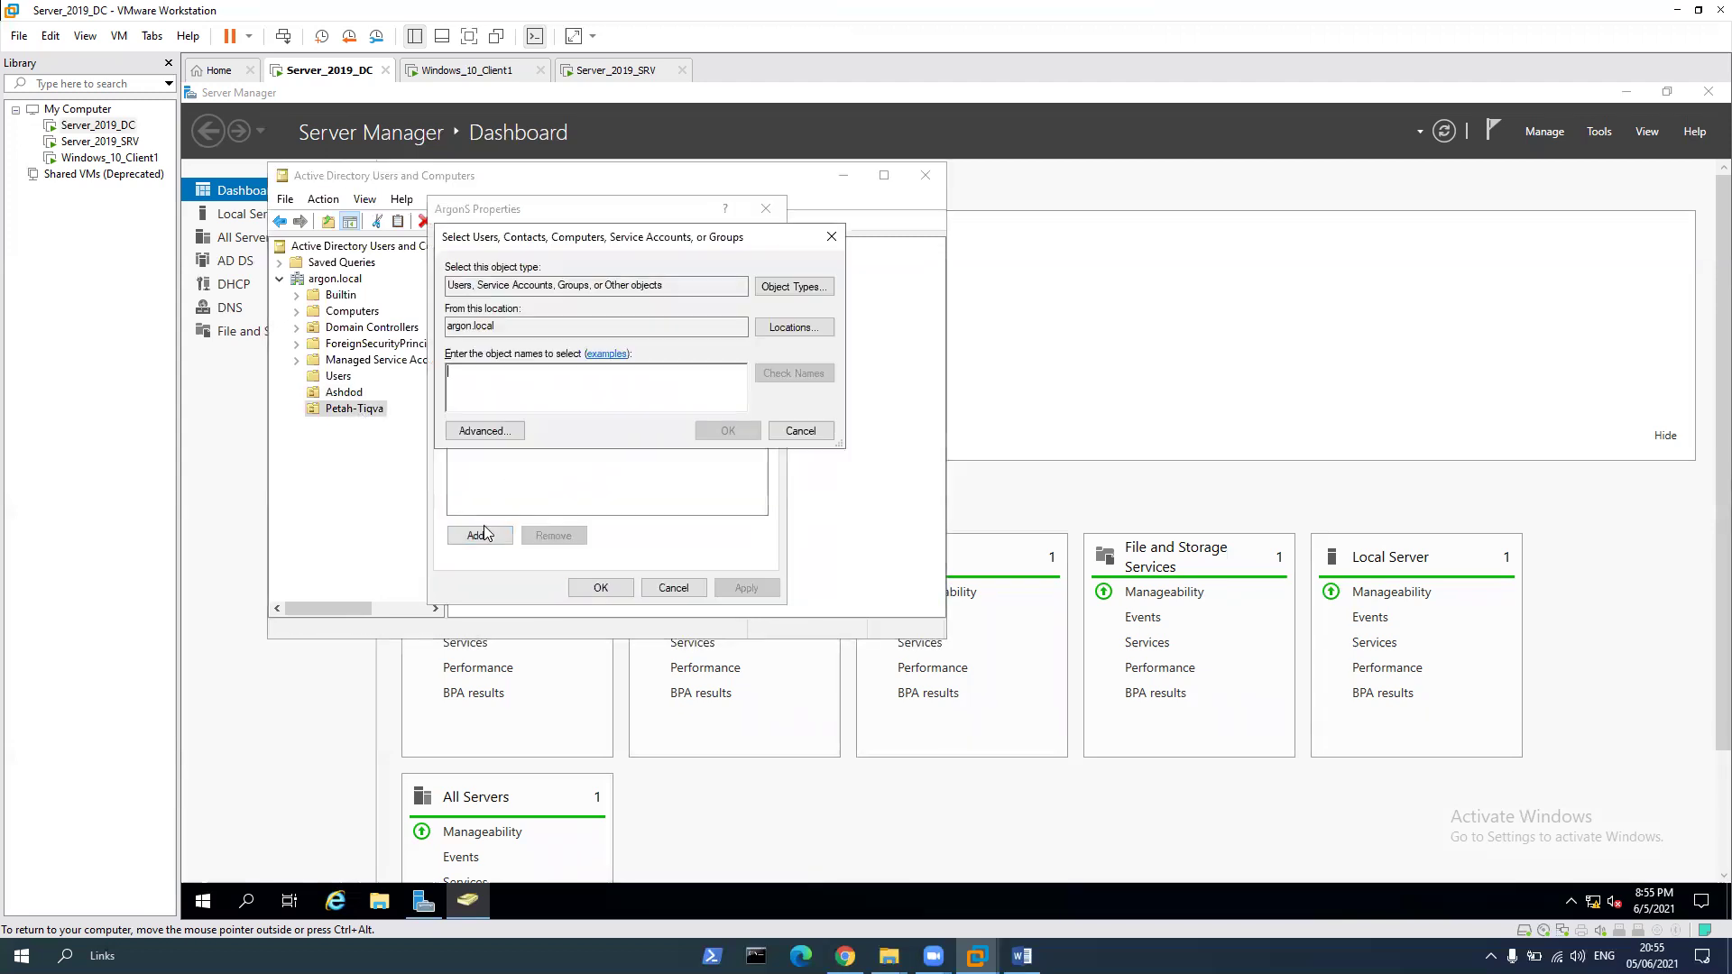
{"action": "type", "text": "argos"}
{"action": "key", "text": "Return"}
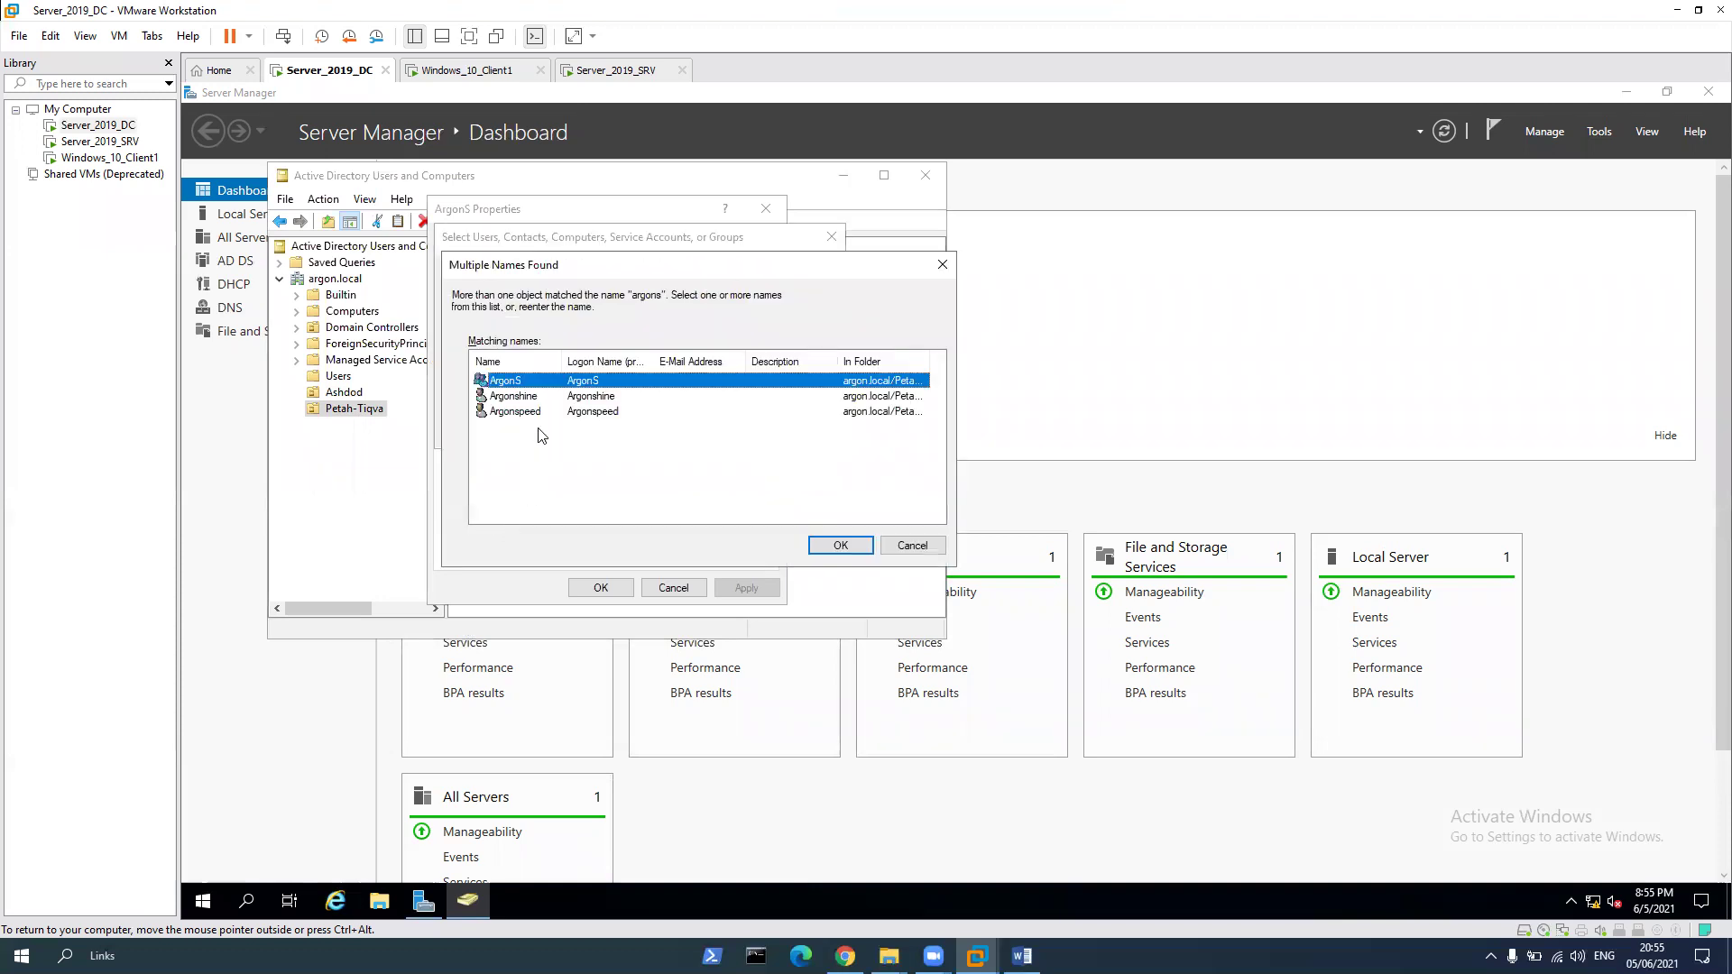
{"action": "double_click", "coordinate": [526, 398]}
{"action": "left_click", "coordinate": [479, 536]}
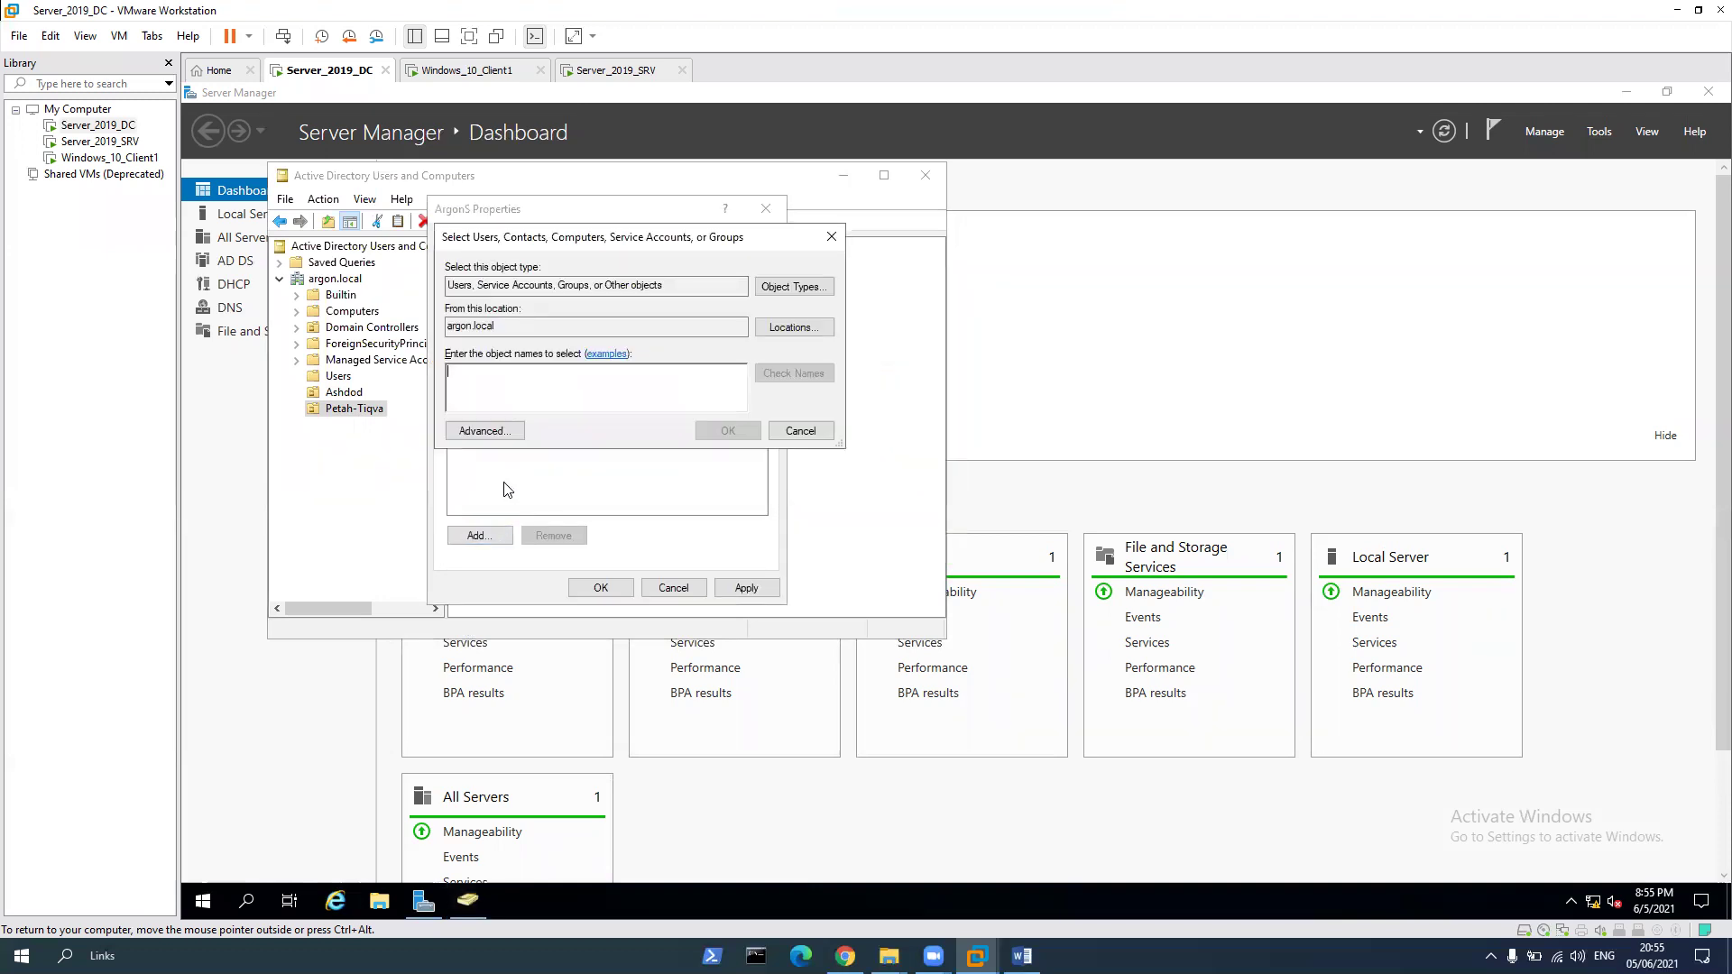
{"action": "type", "text": "argon"}
{"action": "key", "text": "Return"}
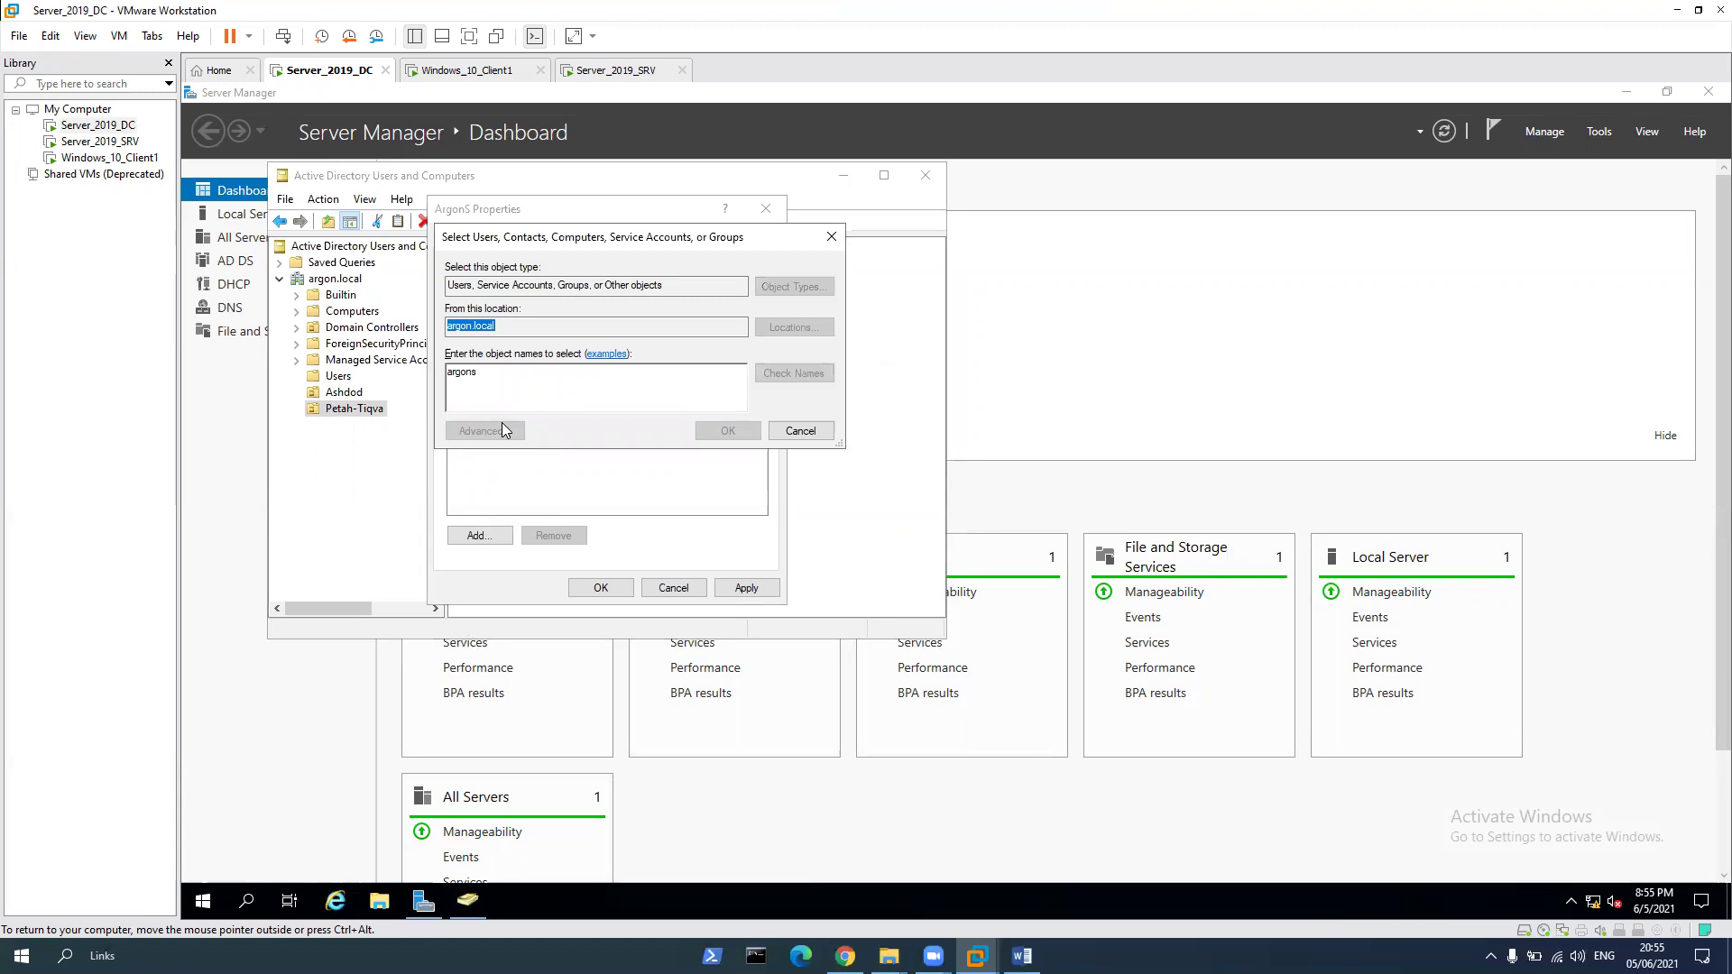
{"action": "double_click", "coordinate": [514, 419]}
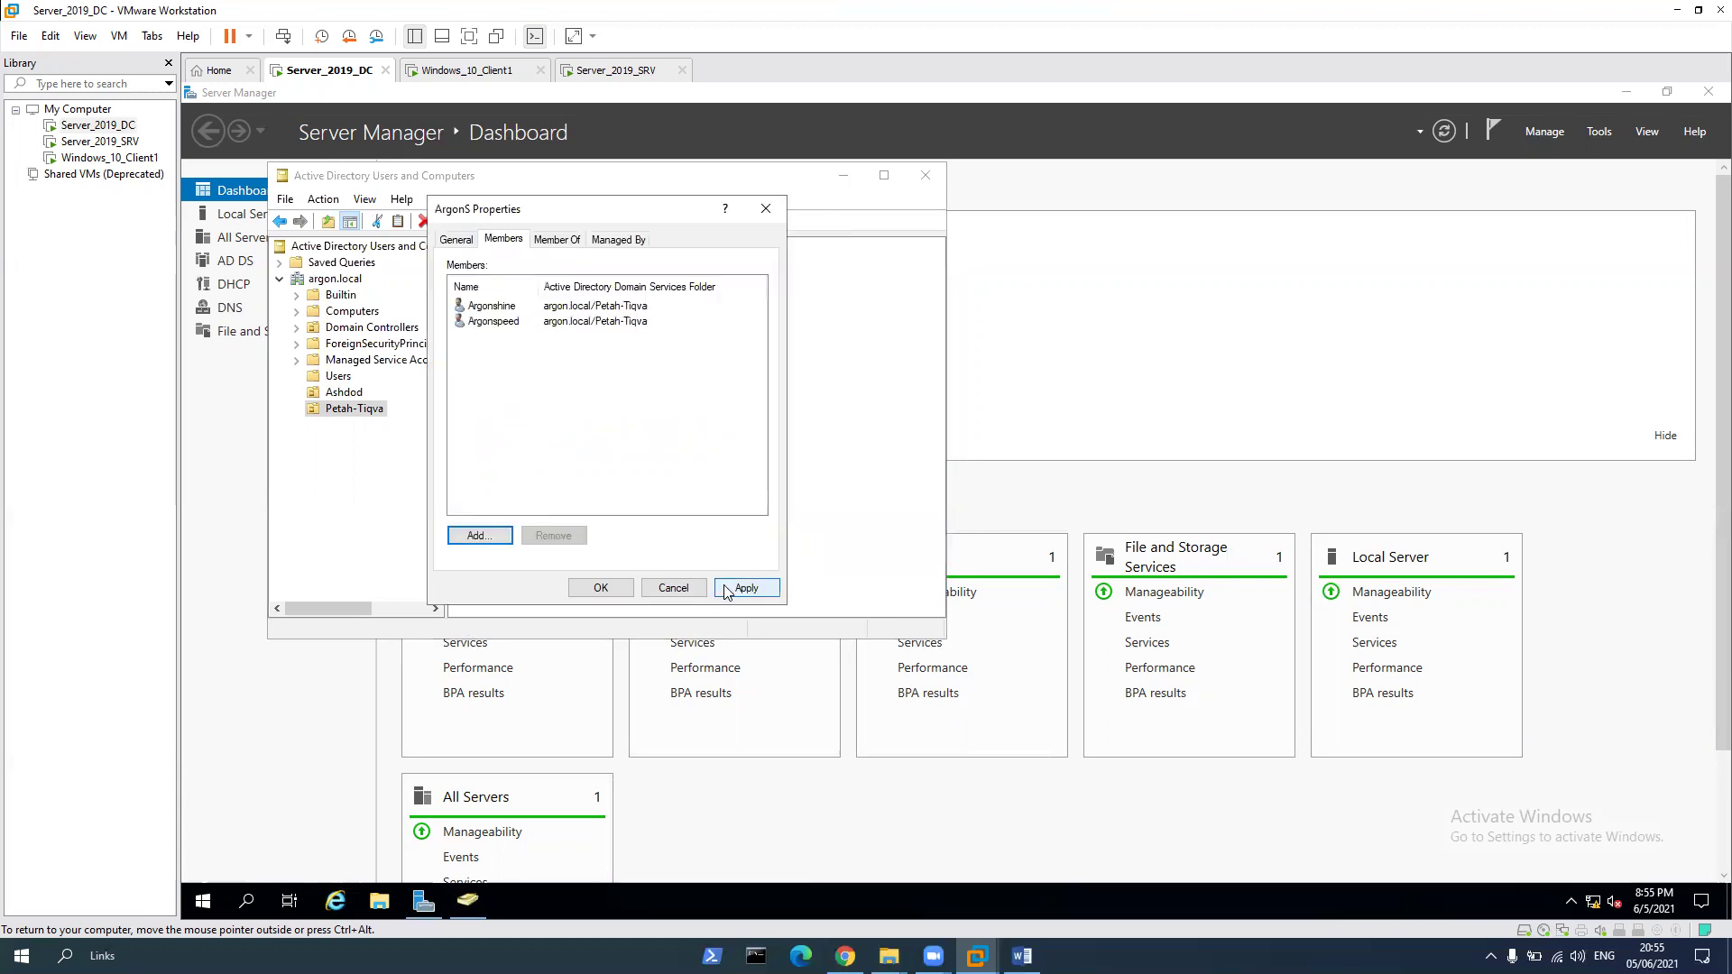
Confirm ArgonS's new Argonshine and Argonspeed memberships with OK
{"action": "left_click", "coordinate": [600, 588]}
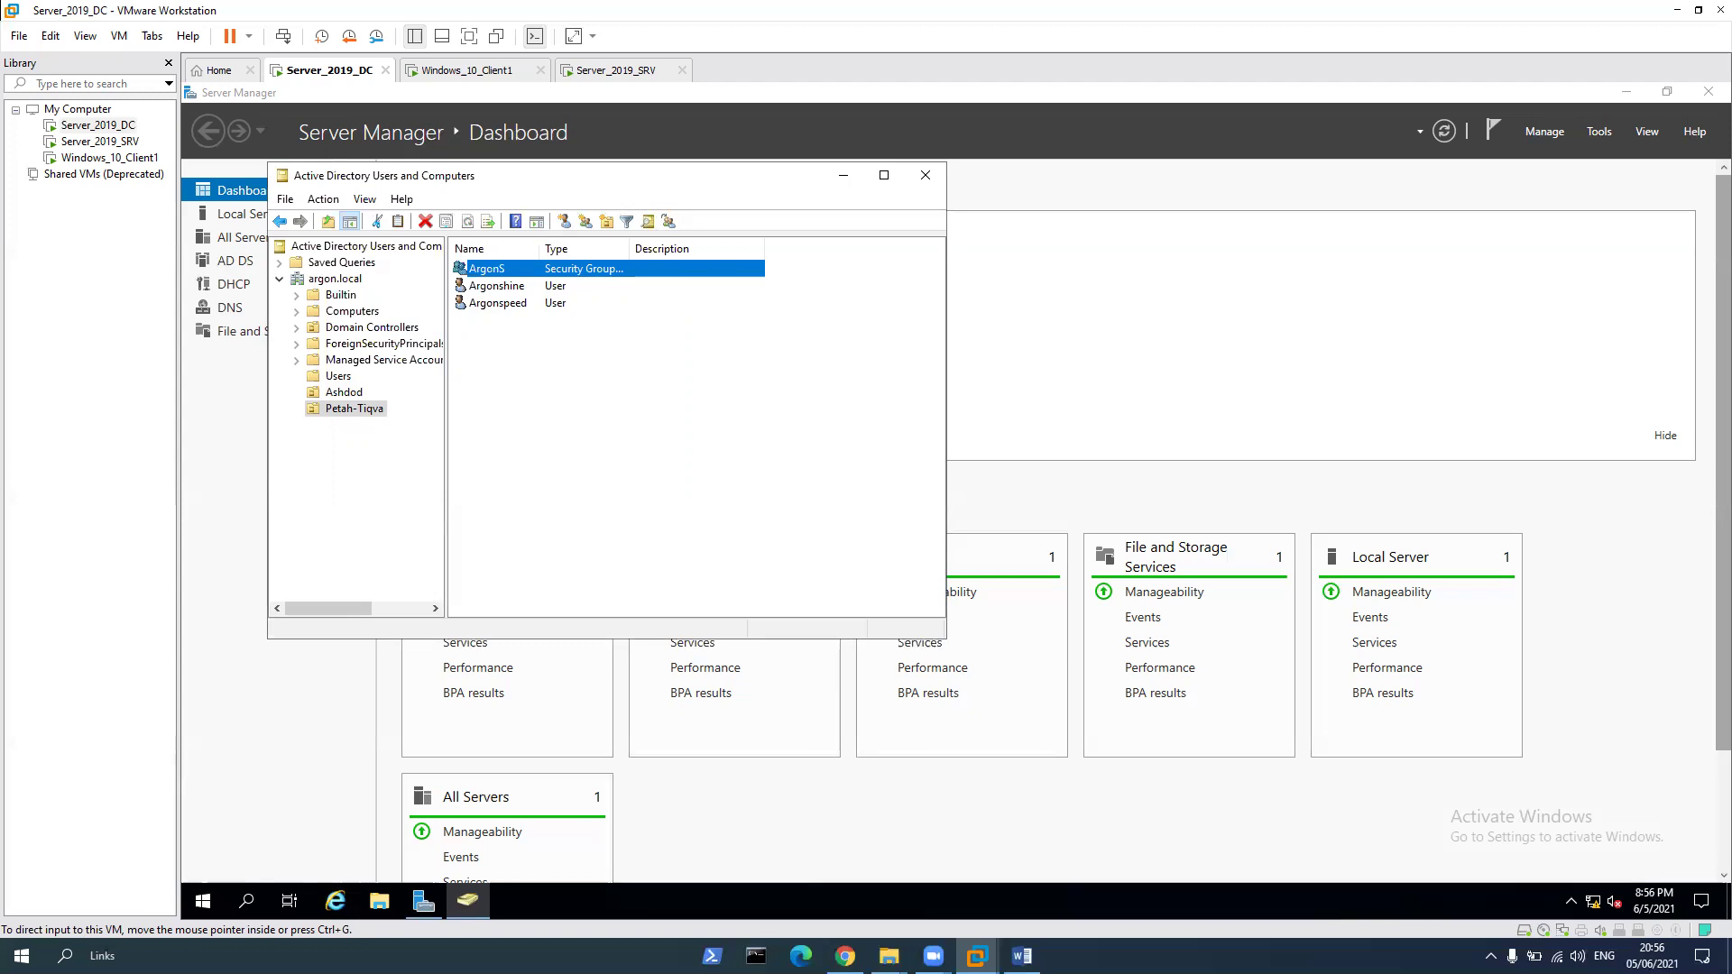
In the Ashdod OU, add the ArgonT group to Domain Users from its Member Of tab
{"action": "left_click", "coordinate": [352, 394]}
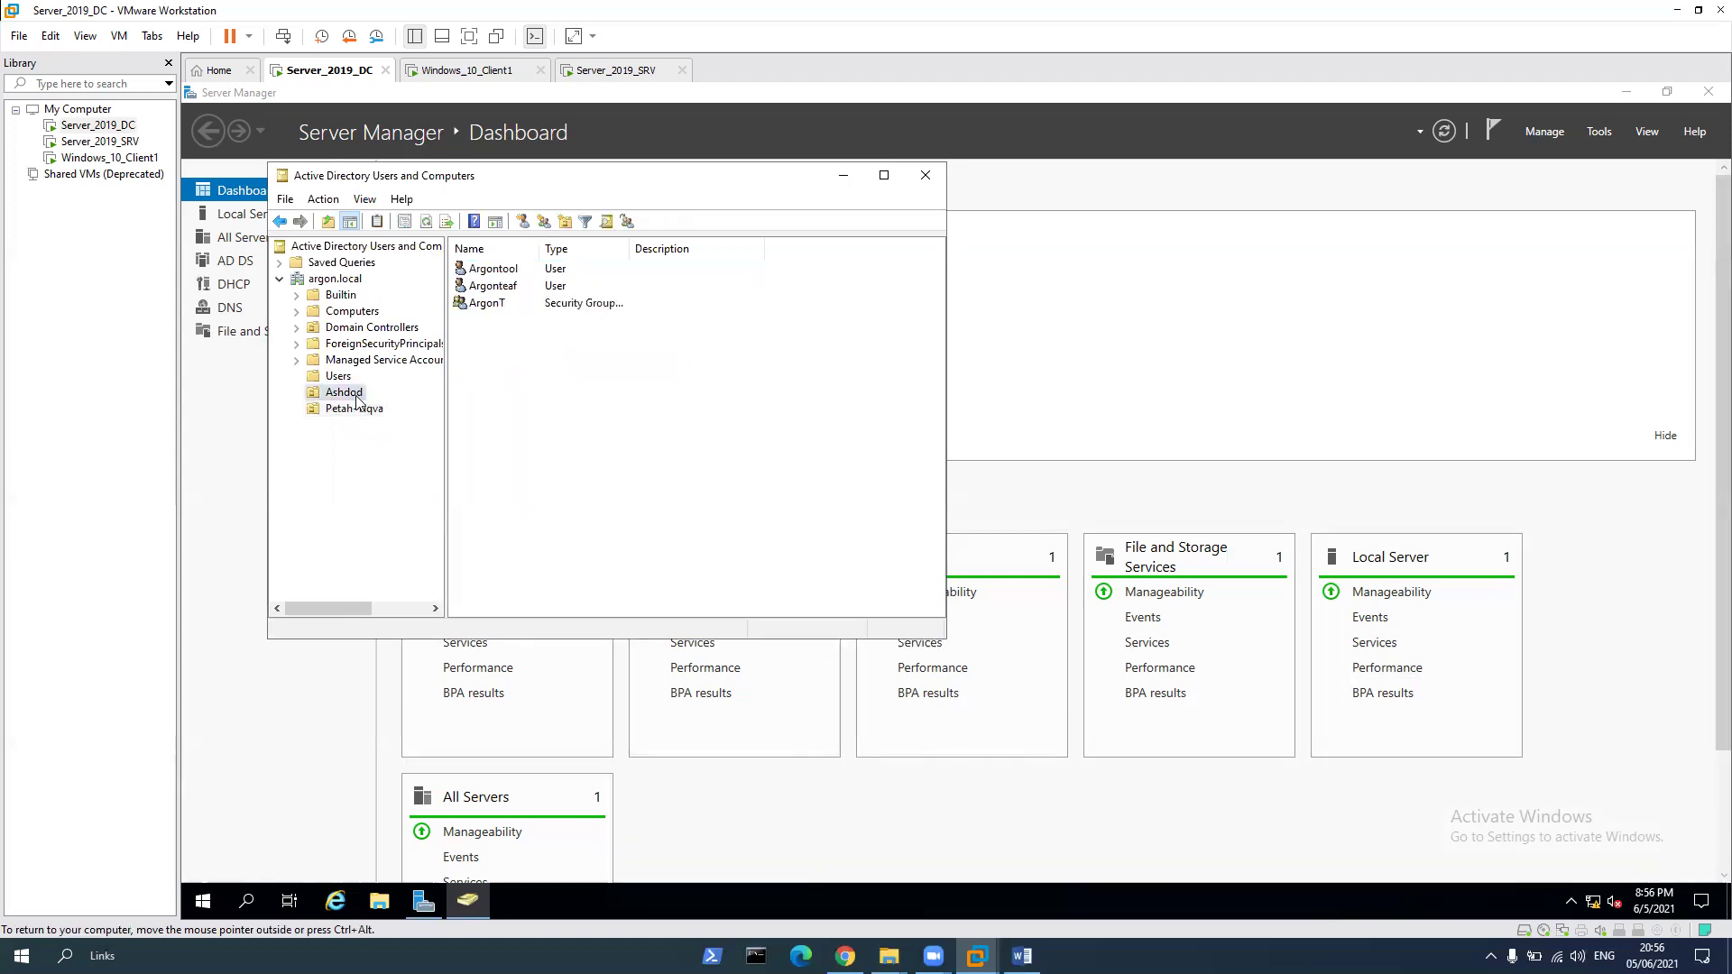
{"action": "right_click", "coordinate": [492, 307]}
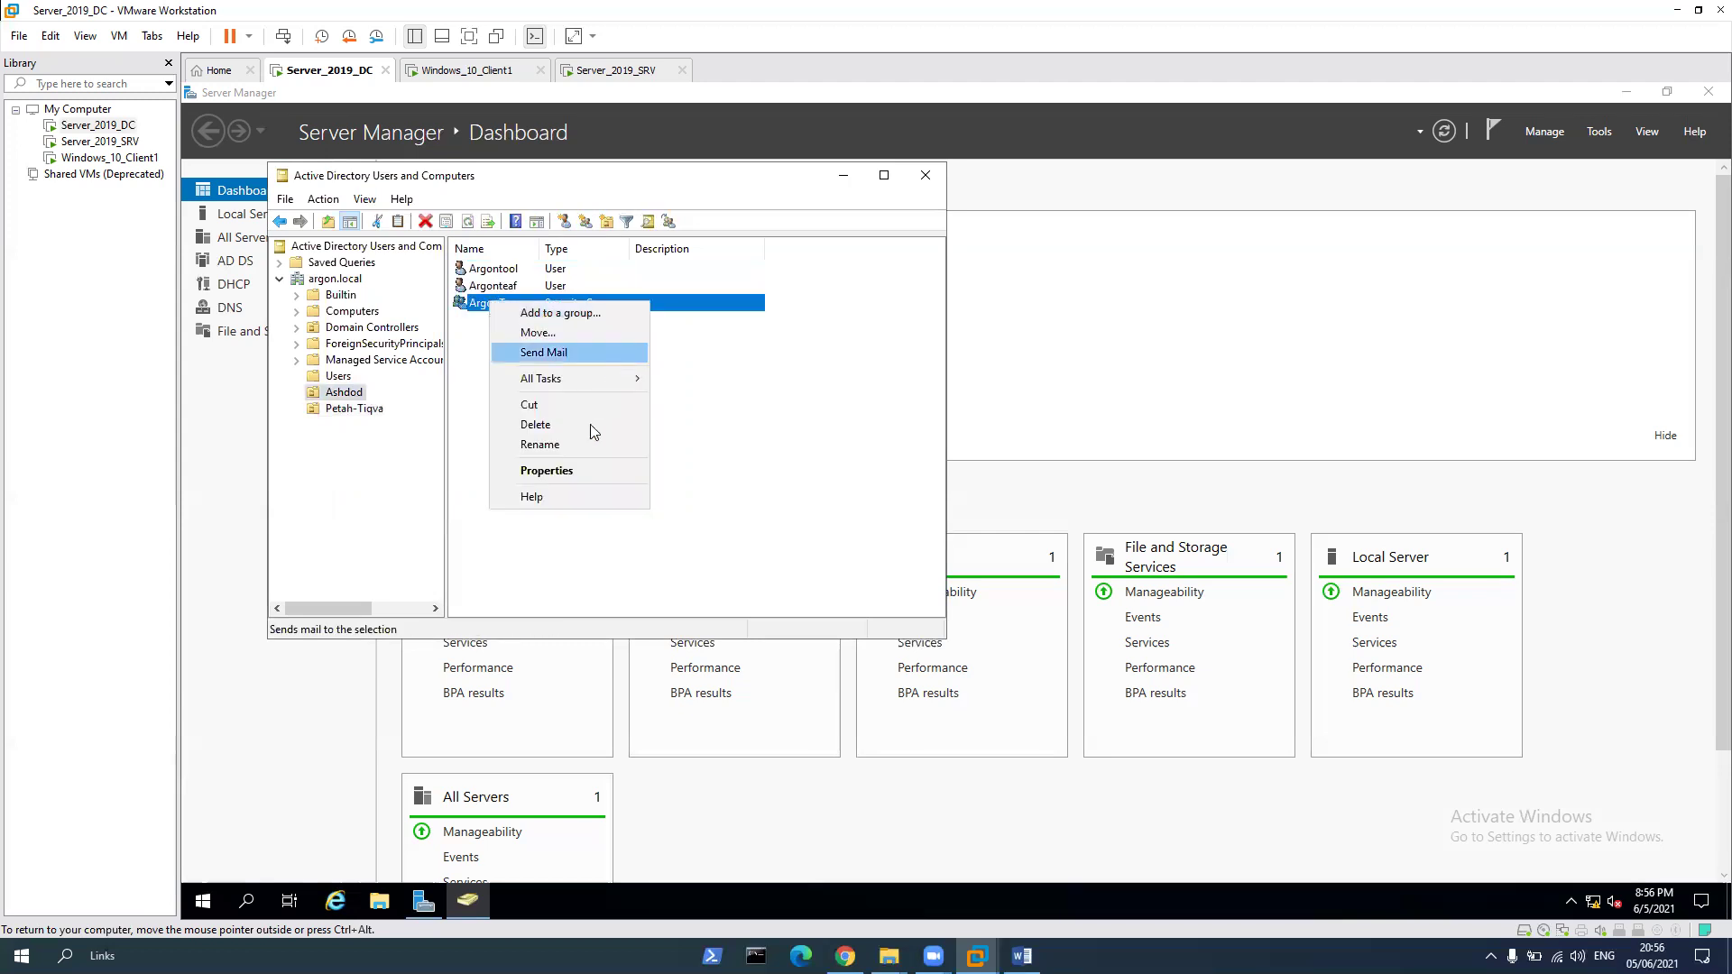
{"action": "left_click", "coordinate": [580, 469]}
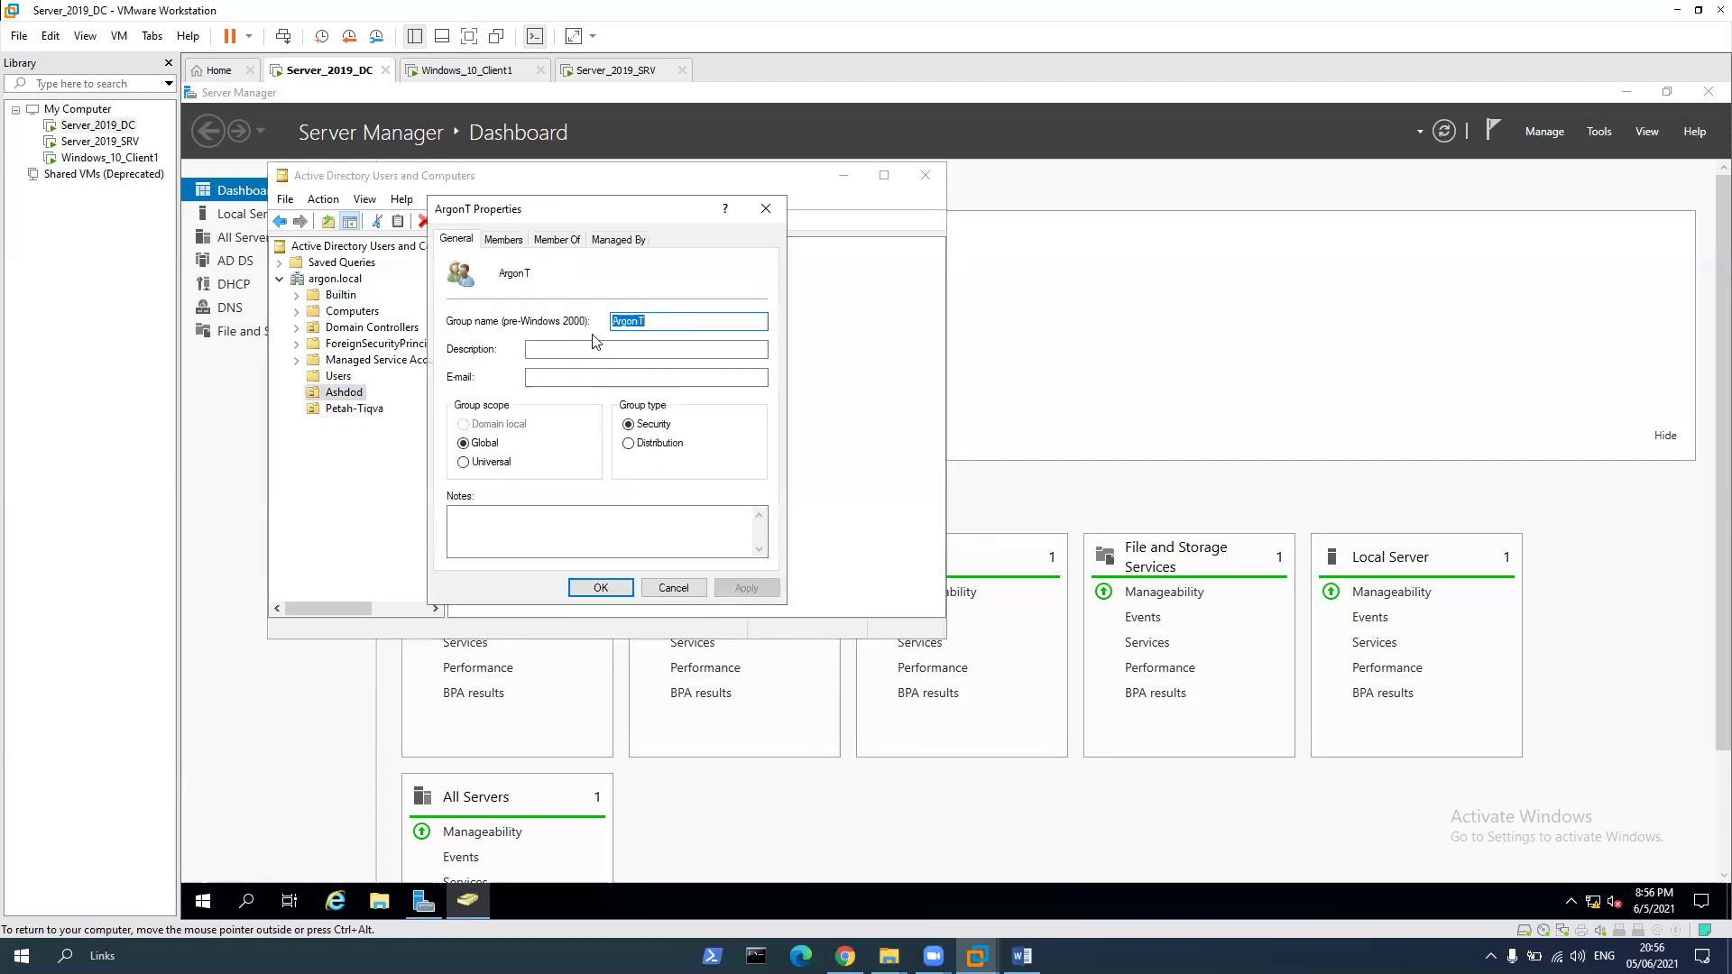
{"action": "left_click", "coordinate": [572, 244]}
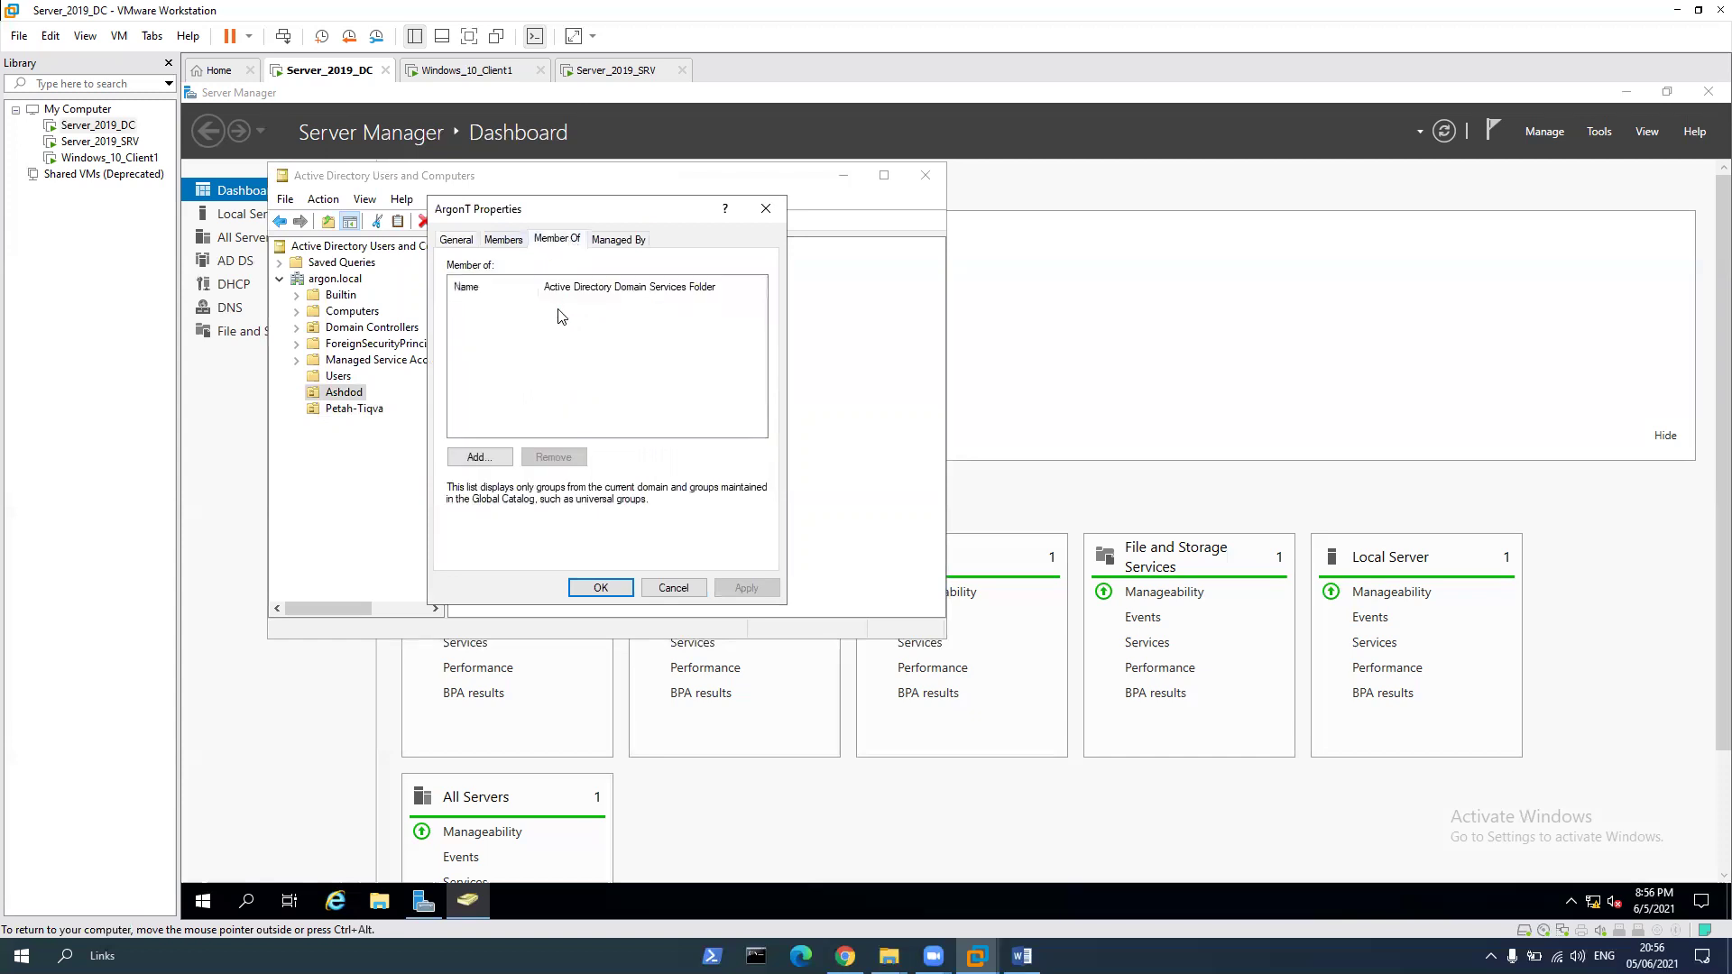
{"action": "left_click", "coordinate": [479, 458]}
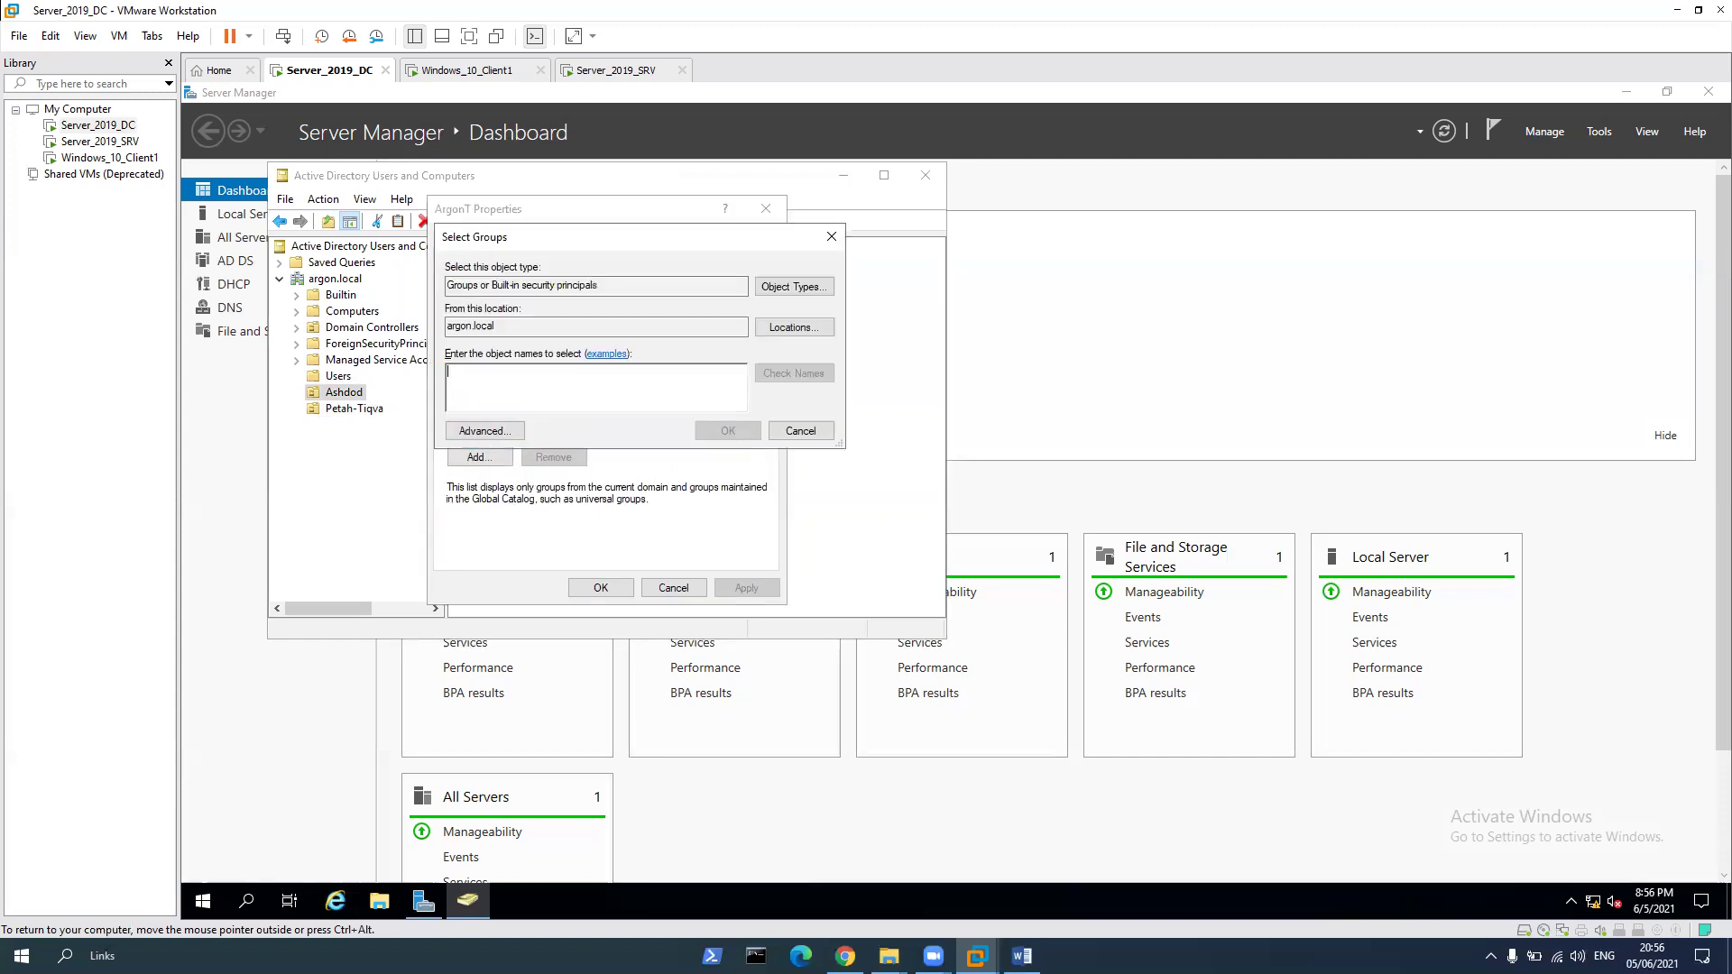
{"action": "type", "text": "domain"}
{"action": "key", "text": "Return"}
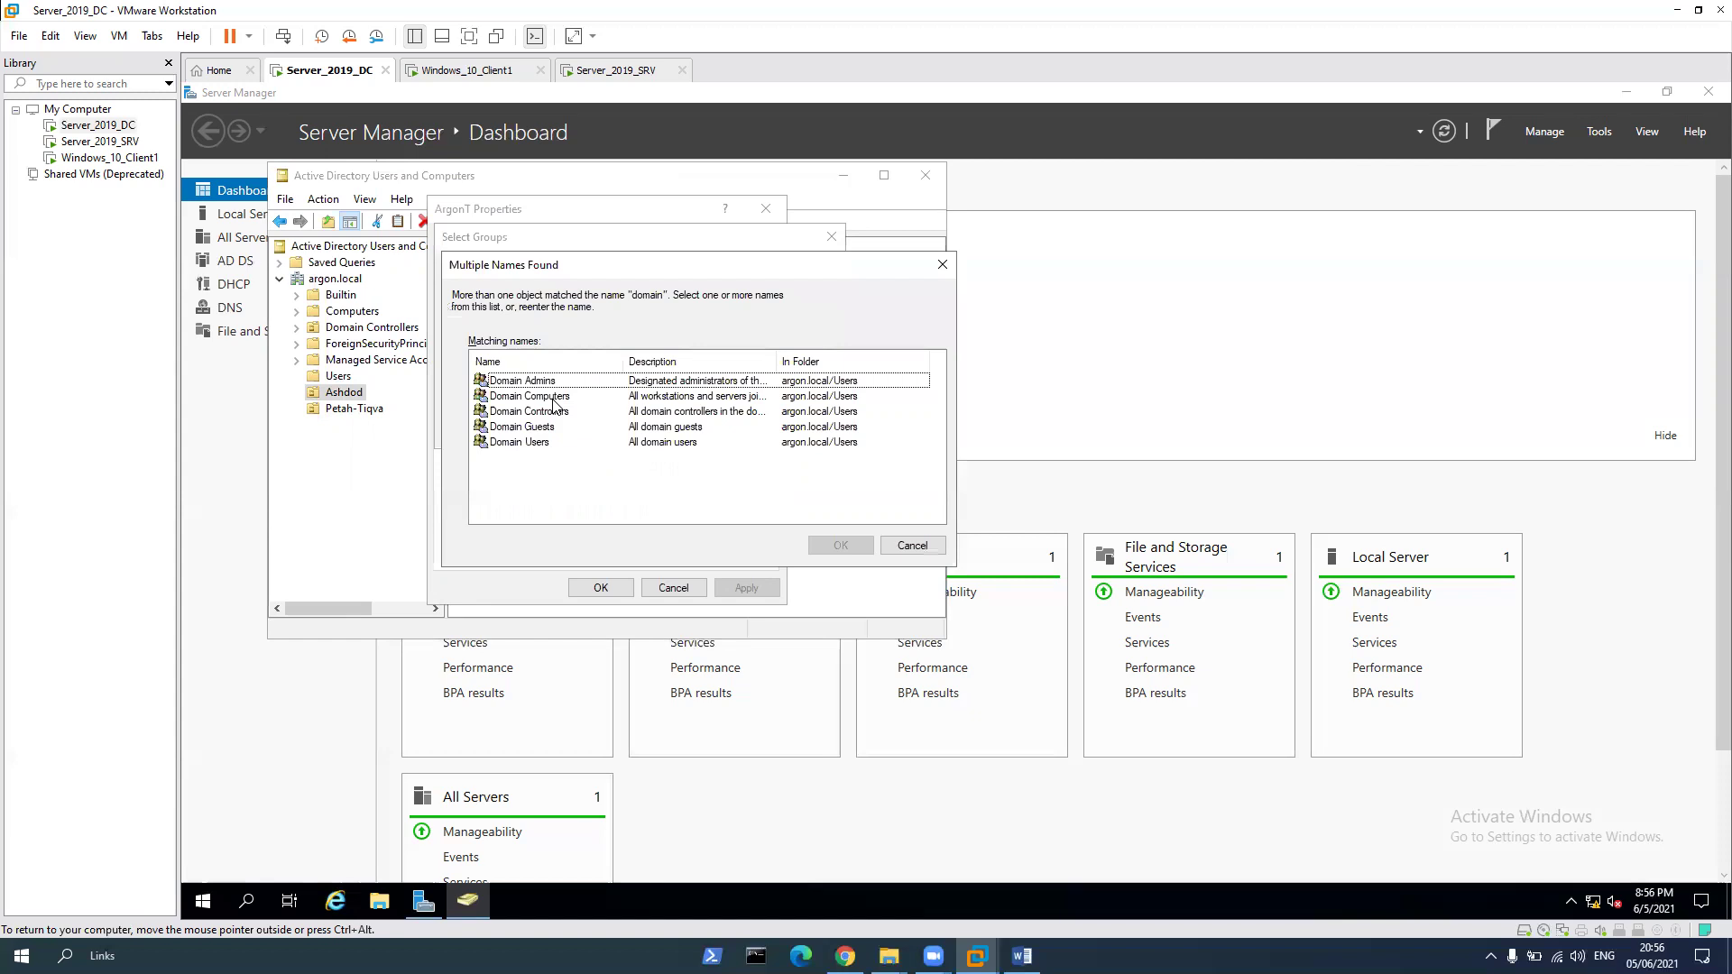
{"action": "double_click", "coordinate": [547, 442]}
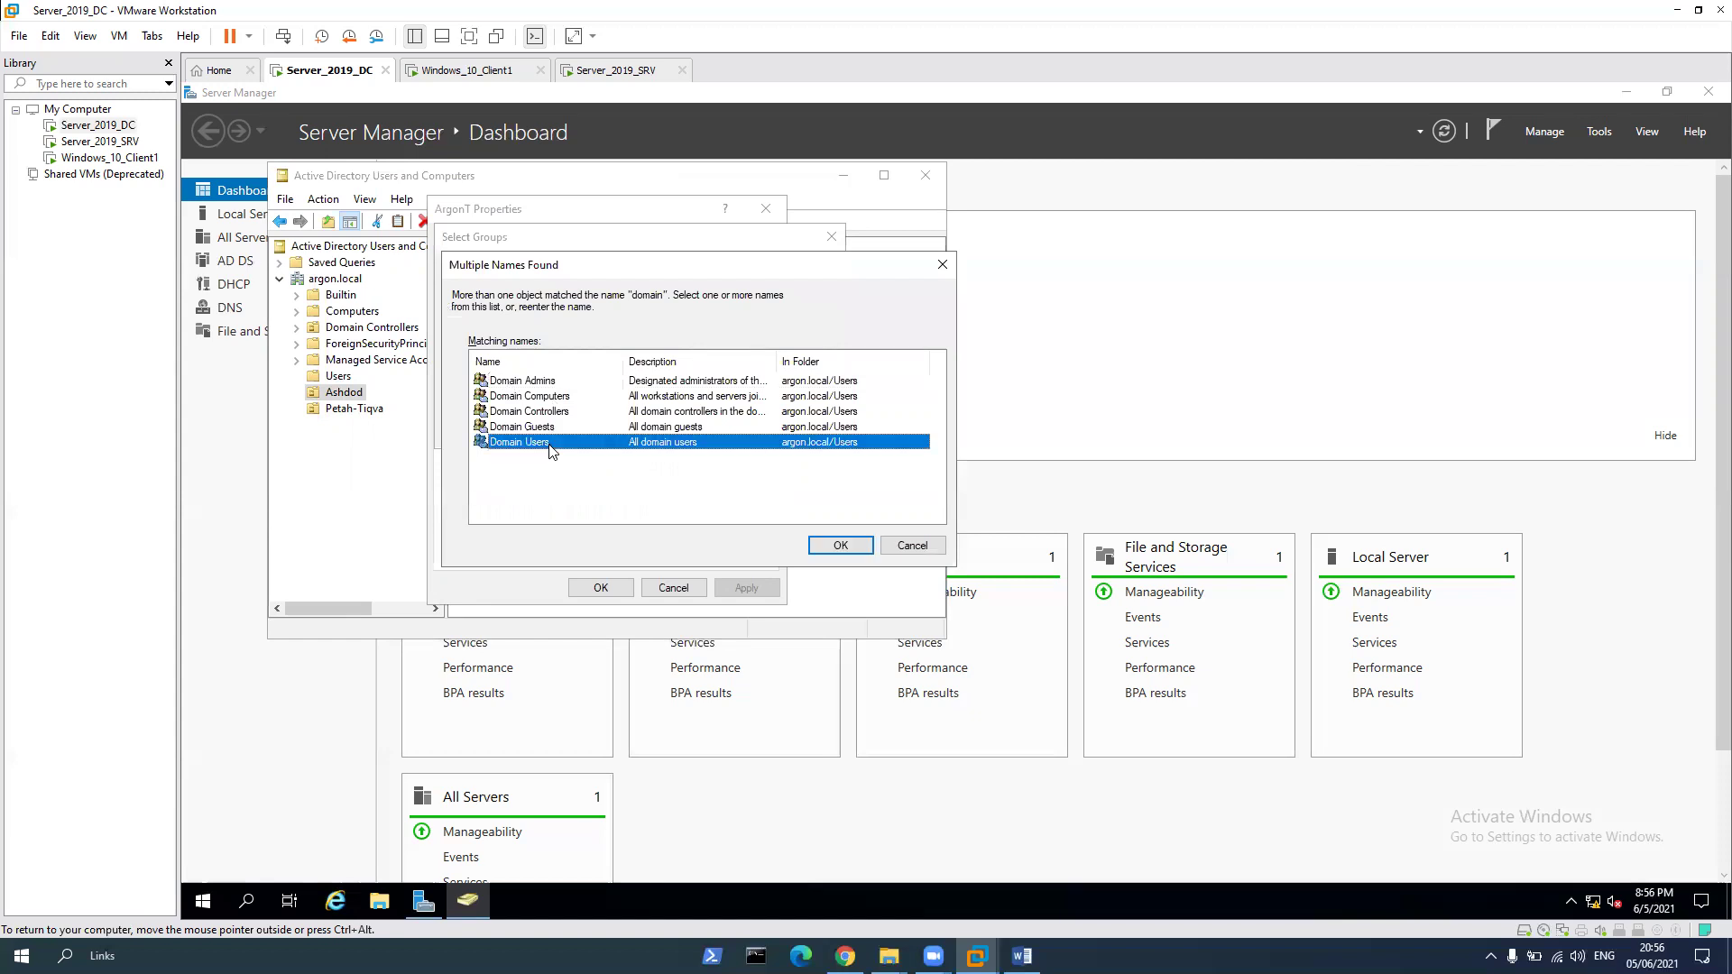
Also add ArgonT to Domain Admins and save its memberships
{"action": "left_click", "coordinate": [511, 456]}
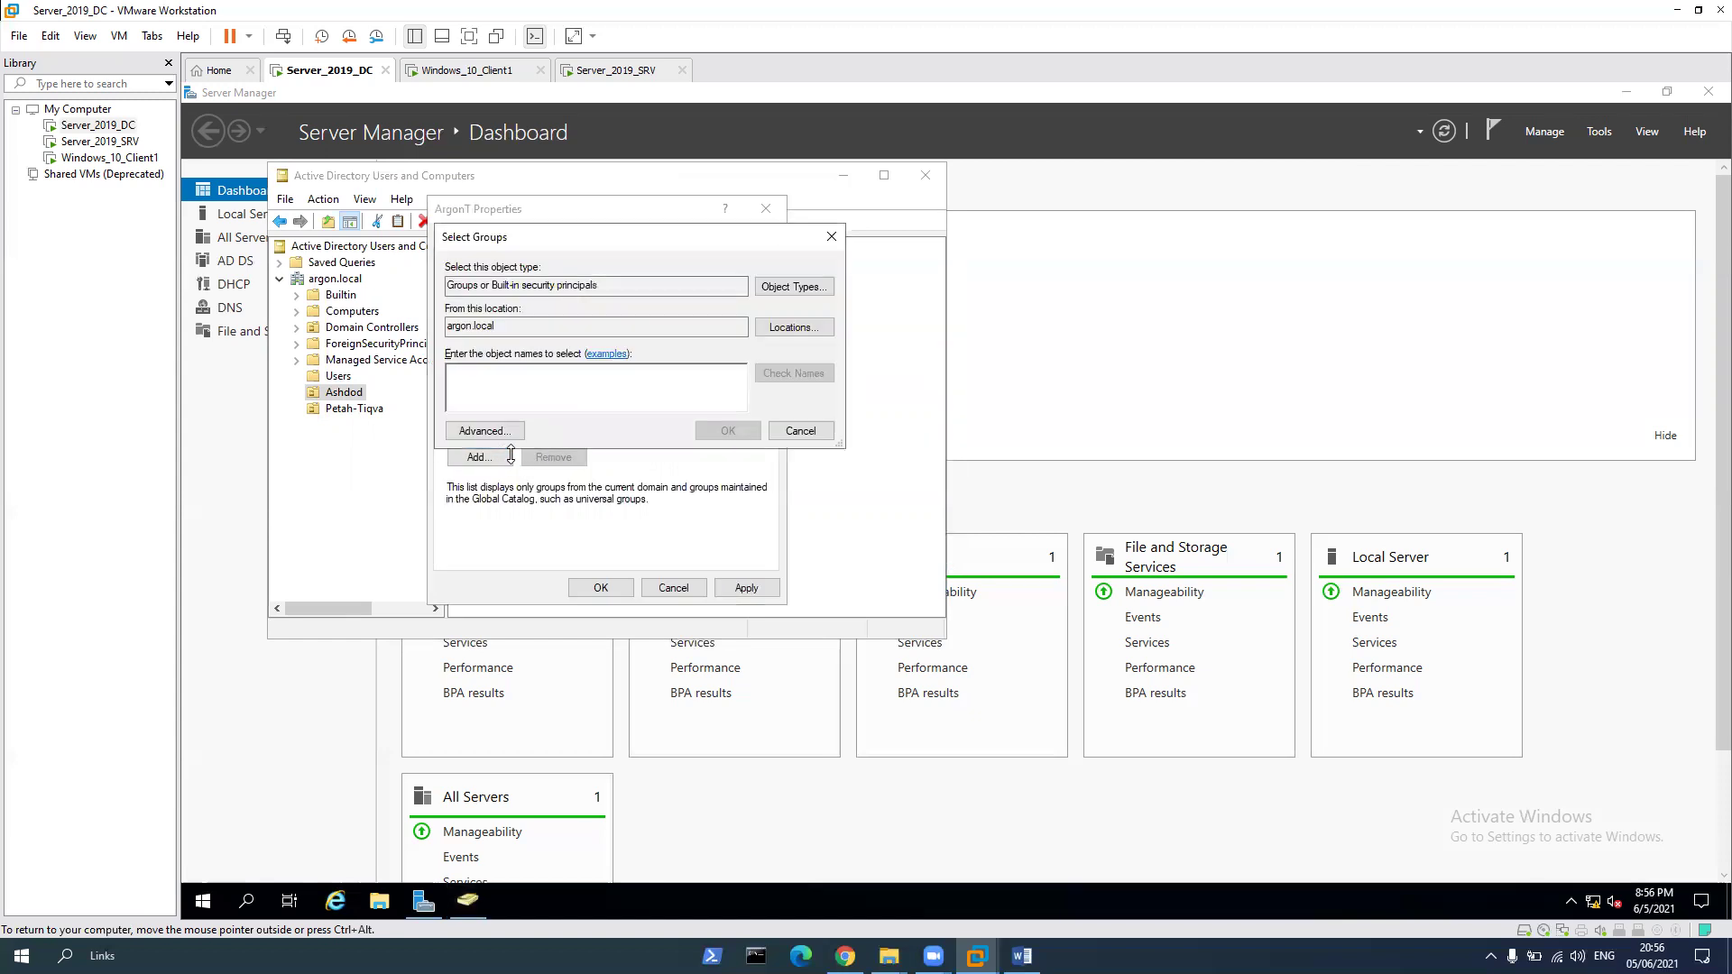
{"action": "type", "text": "domain"}
{"action": "key", "text": "Return"}
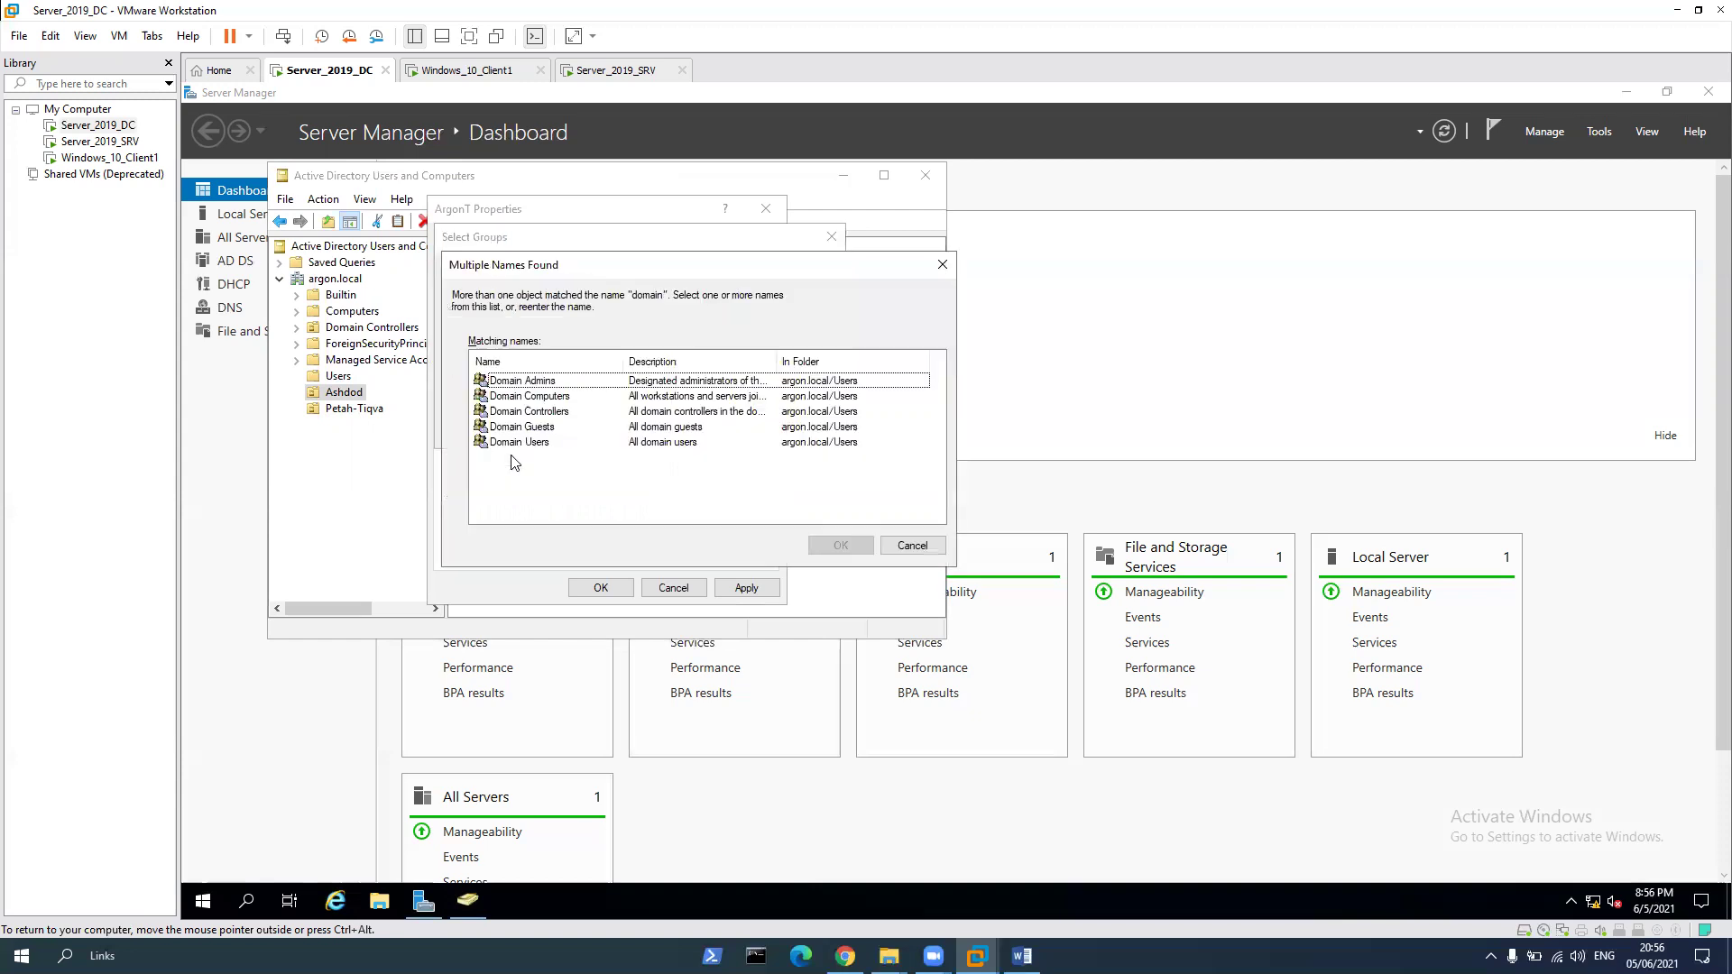
{"action": "double_click", "coordinate": [547, 381]}
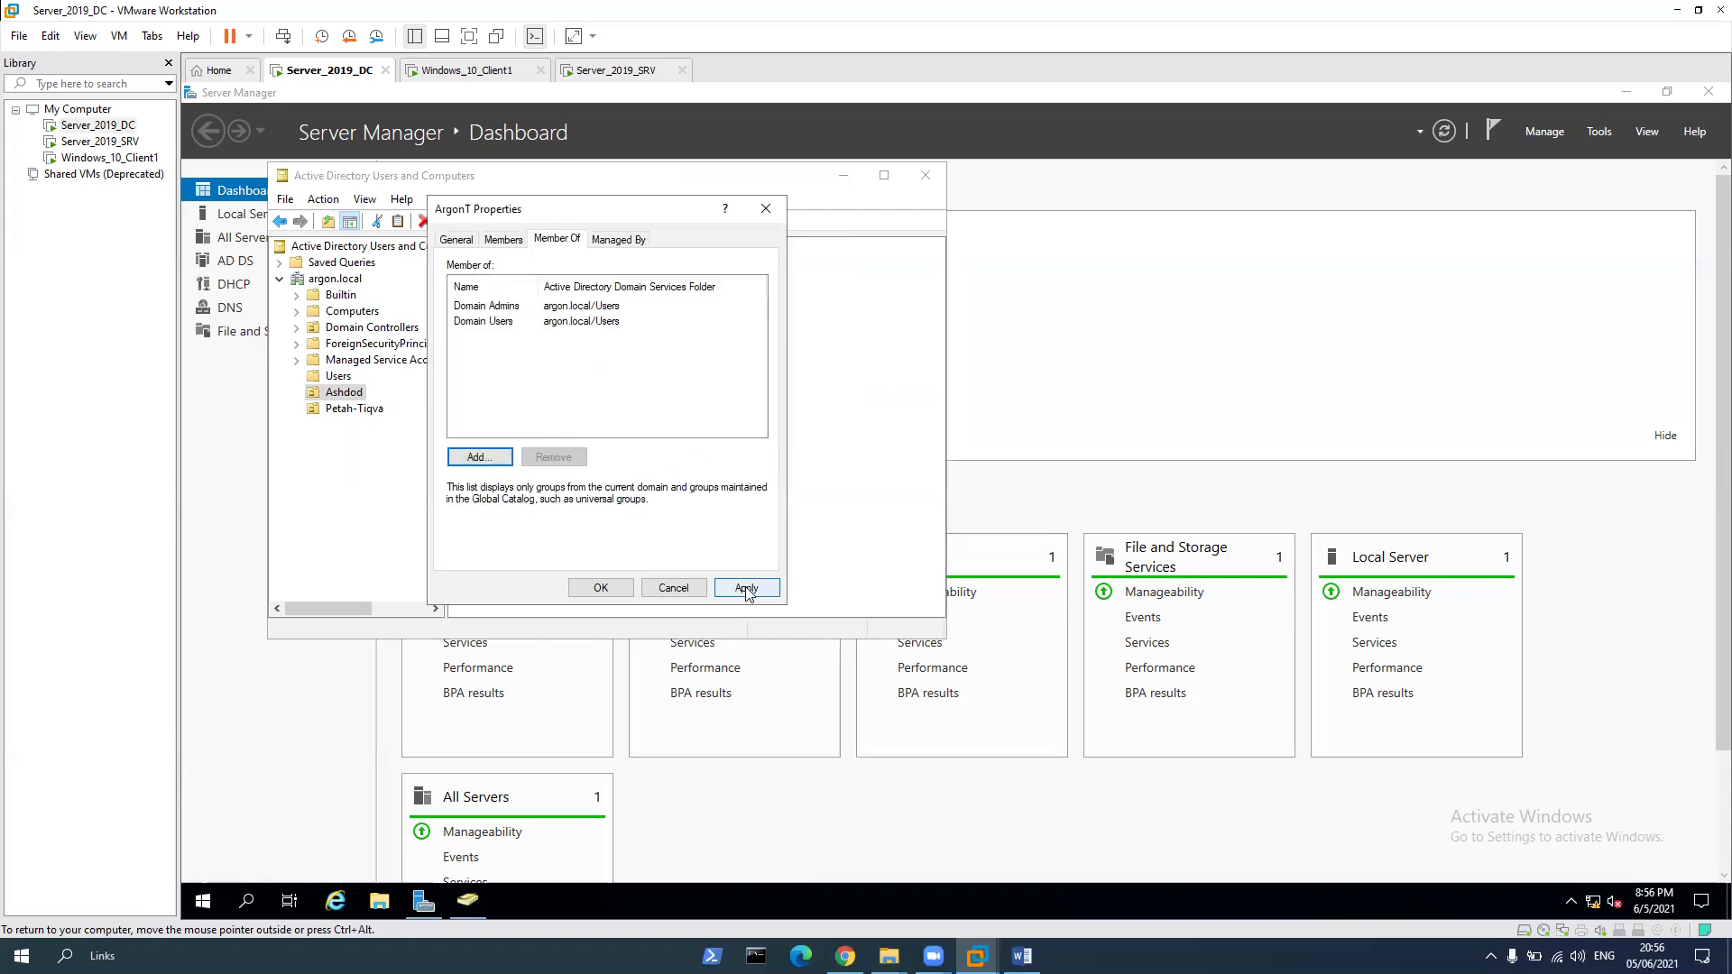
{"action": "left_click", "coordinate": [601, 588]}
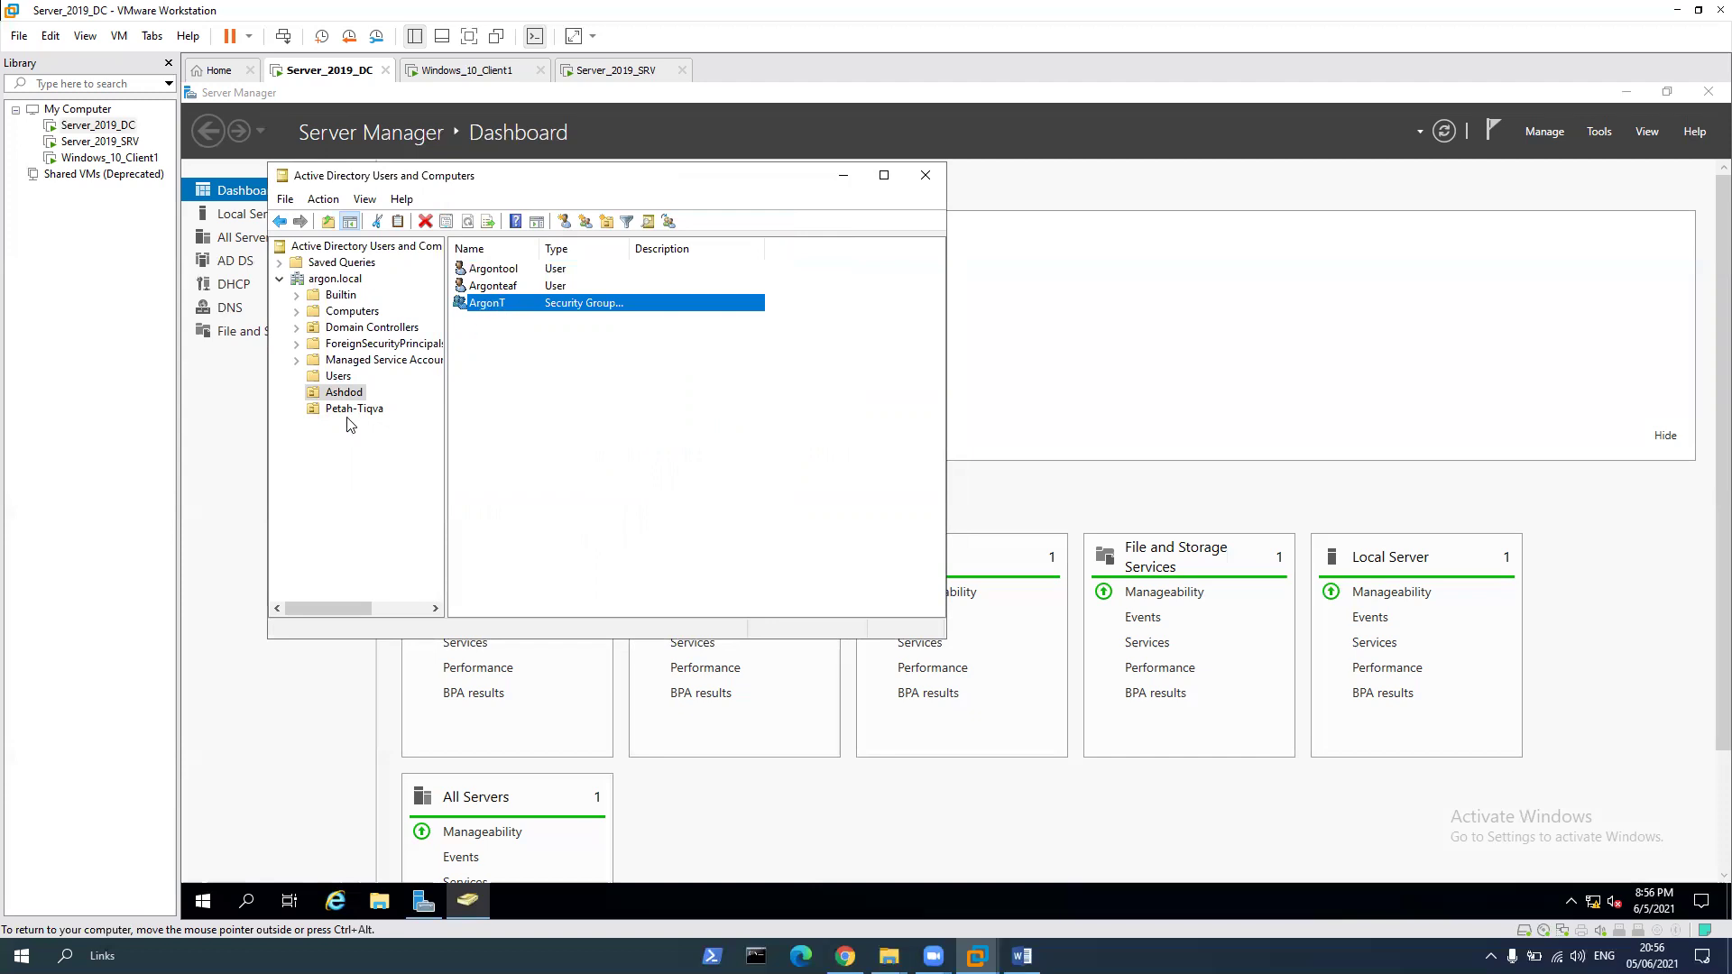
In the Petah-Tiqva OU, add ArgonS to Domain Users on its Member Of tab, then apply and close
{"action": "left_click", "coordinate": [352, 412]}
{"action": "right_click", "coordinate": [494, 303]}
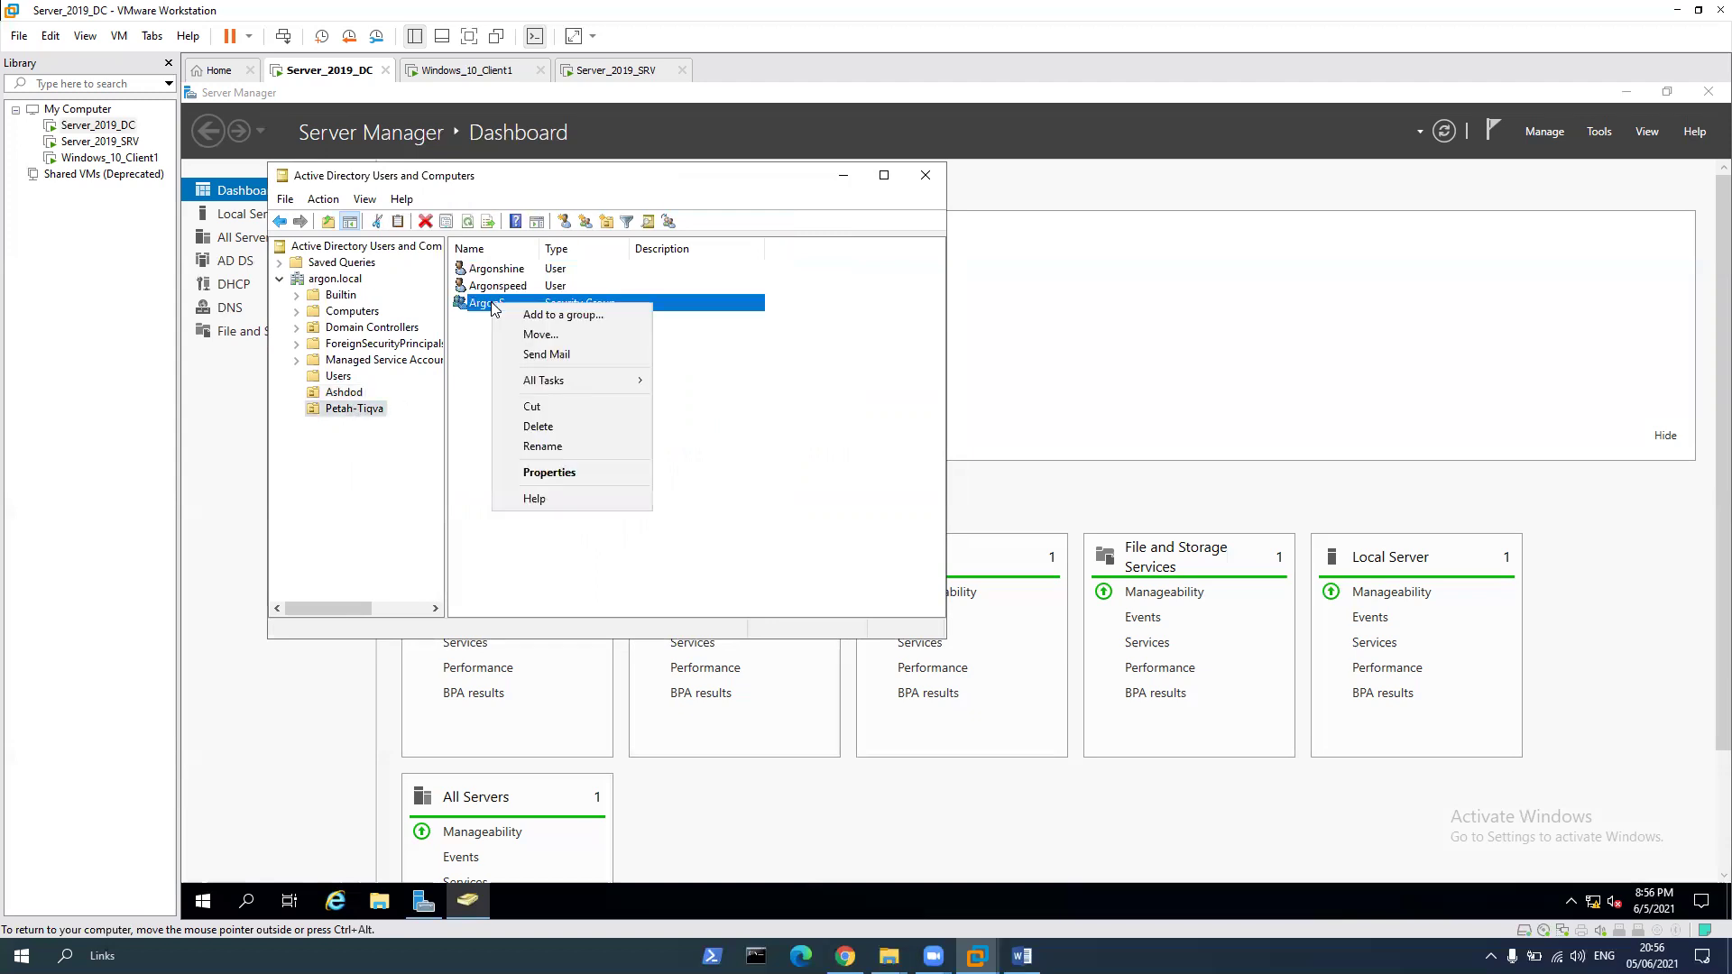
{"action": "left_click", "coordinate": [545, 473]}
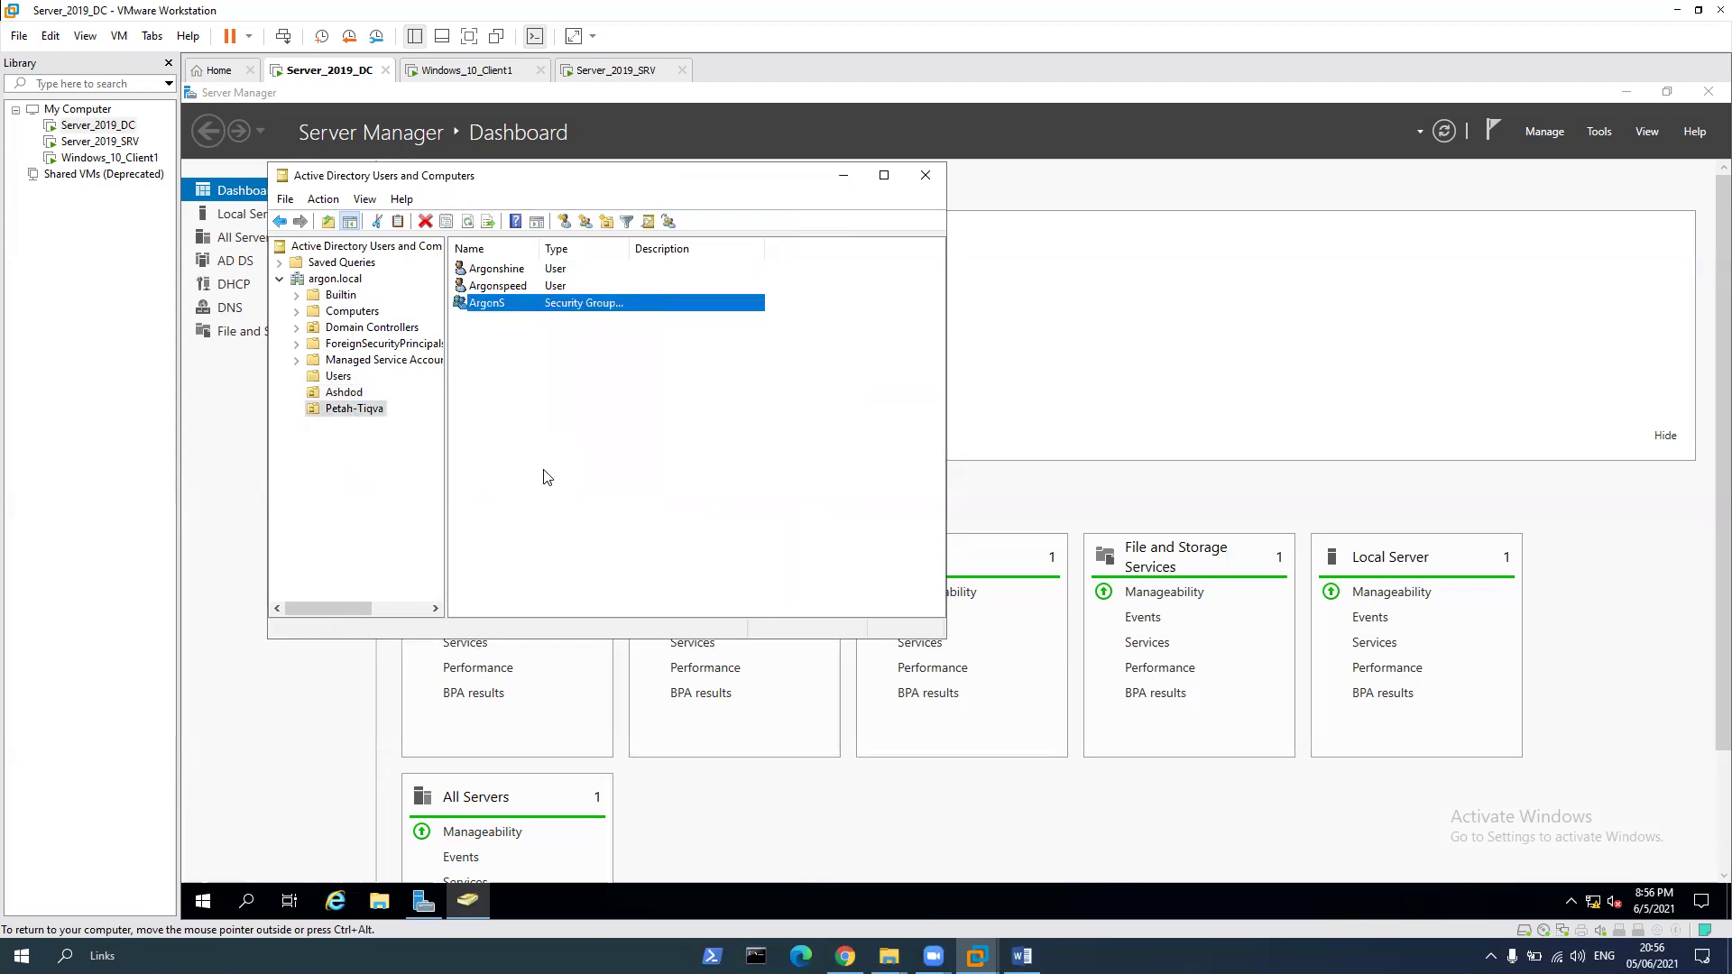
{"action": "left_click", "coordinate": [553, 241]}
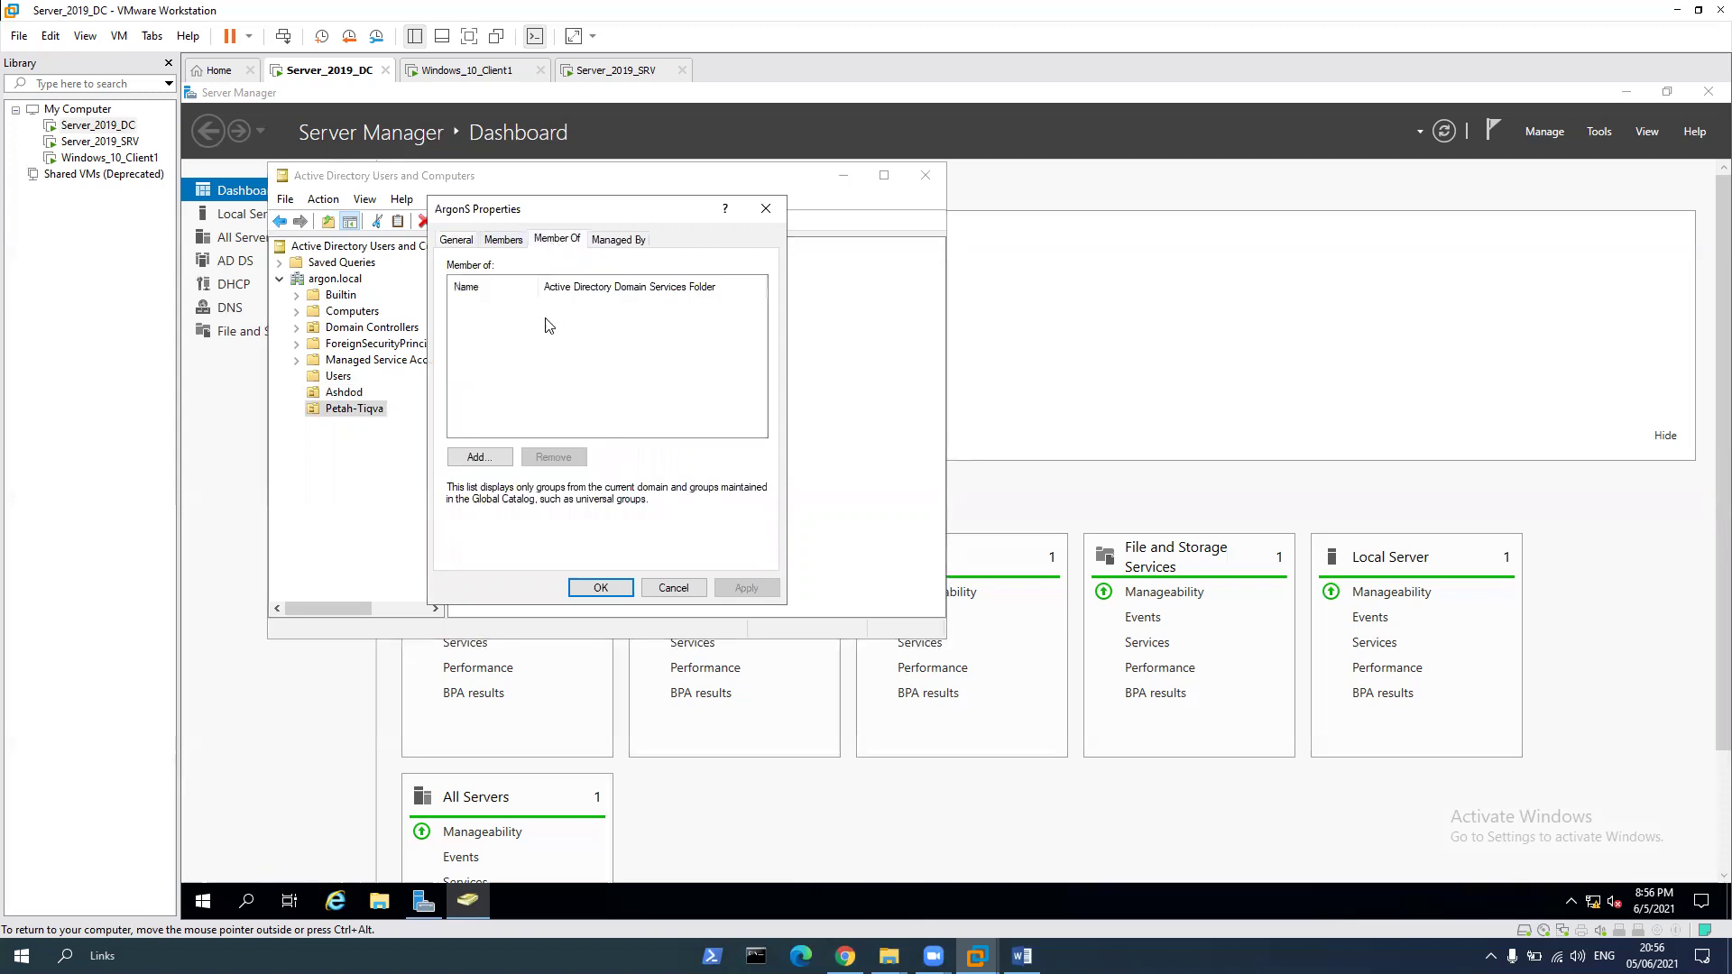
{"action": "left_click", "coordinate": [481, 457]}
{"action": "type", "text": "do"}
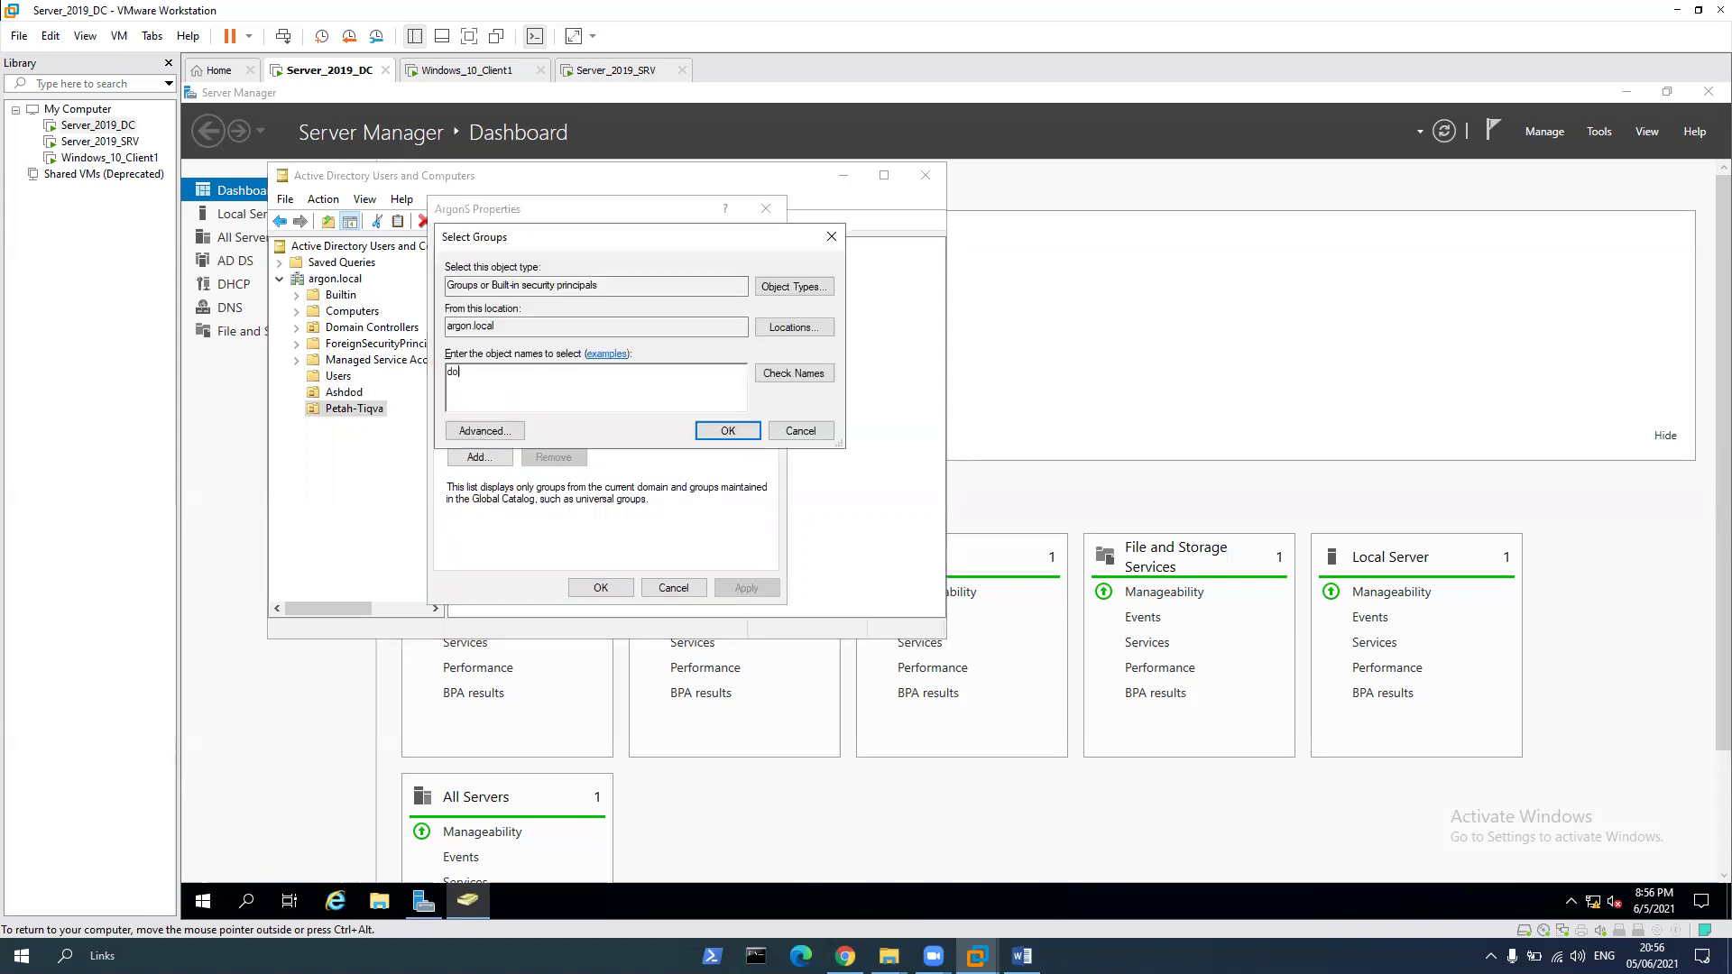
{"action": "type", "text": "main"}
{"action": "key", "text": "Return"}
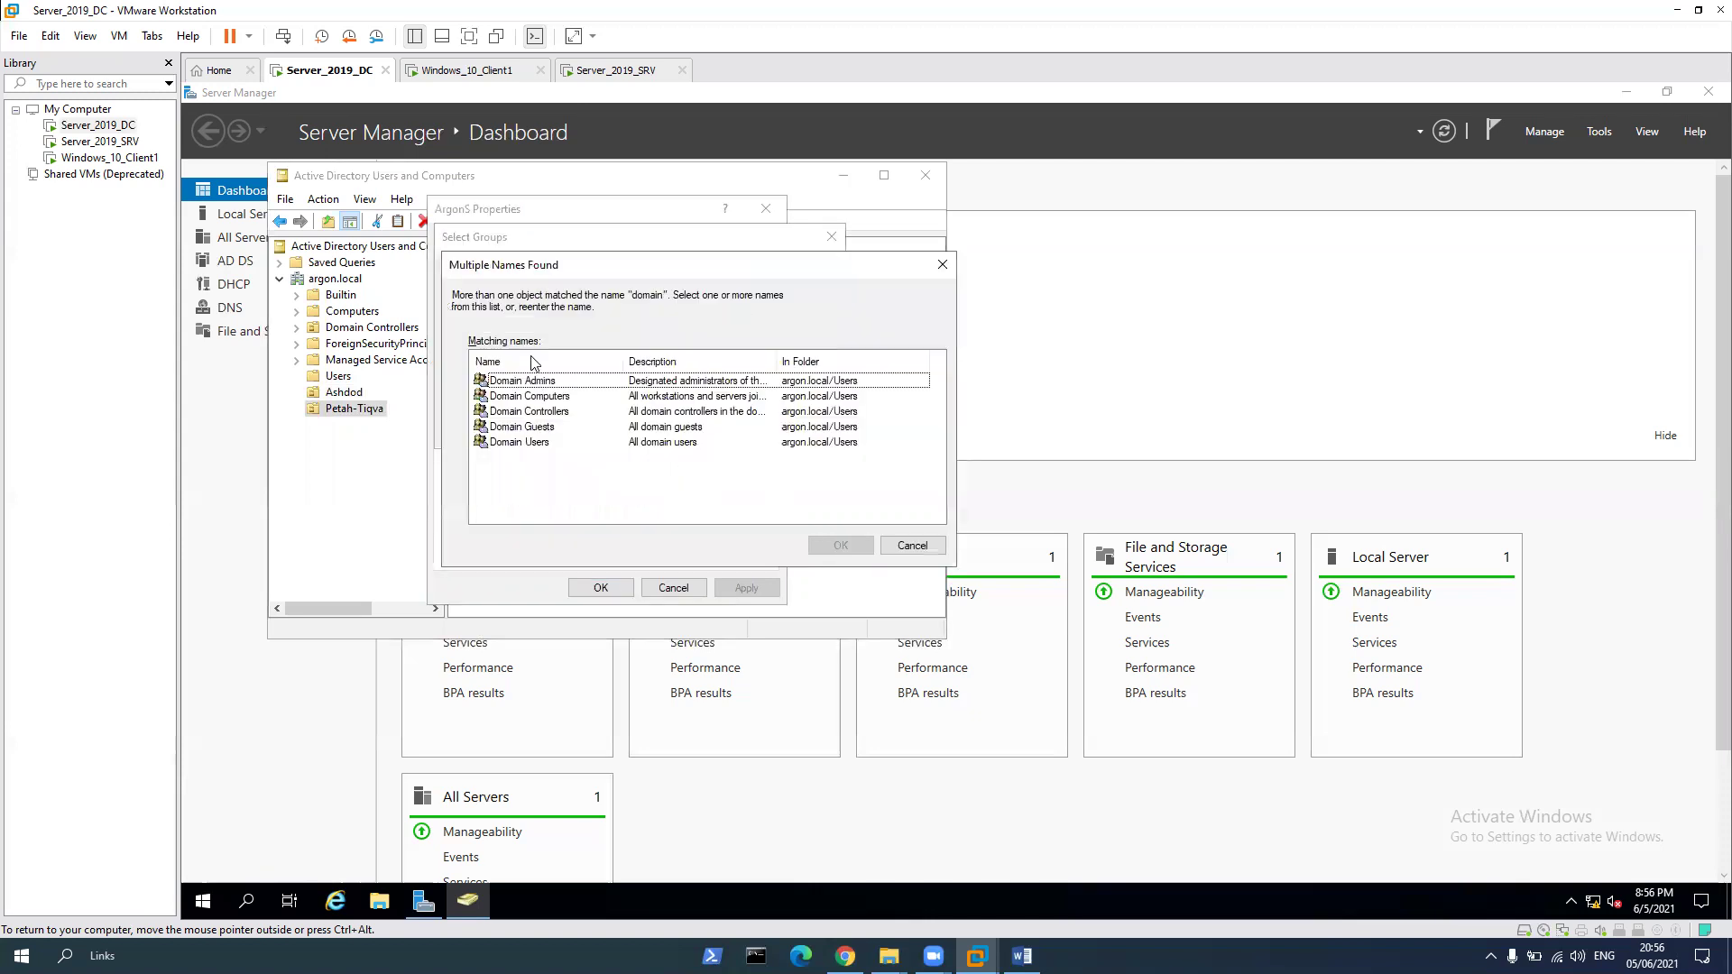
{"action": "left_click", "coordinate": [530, 442]}
{"action": "key", "text": "Return"}
{"action": "key", "text": "Return"}
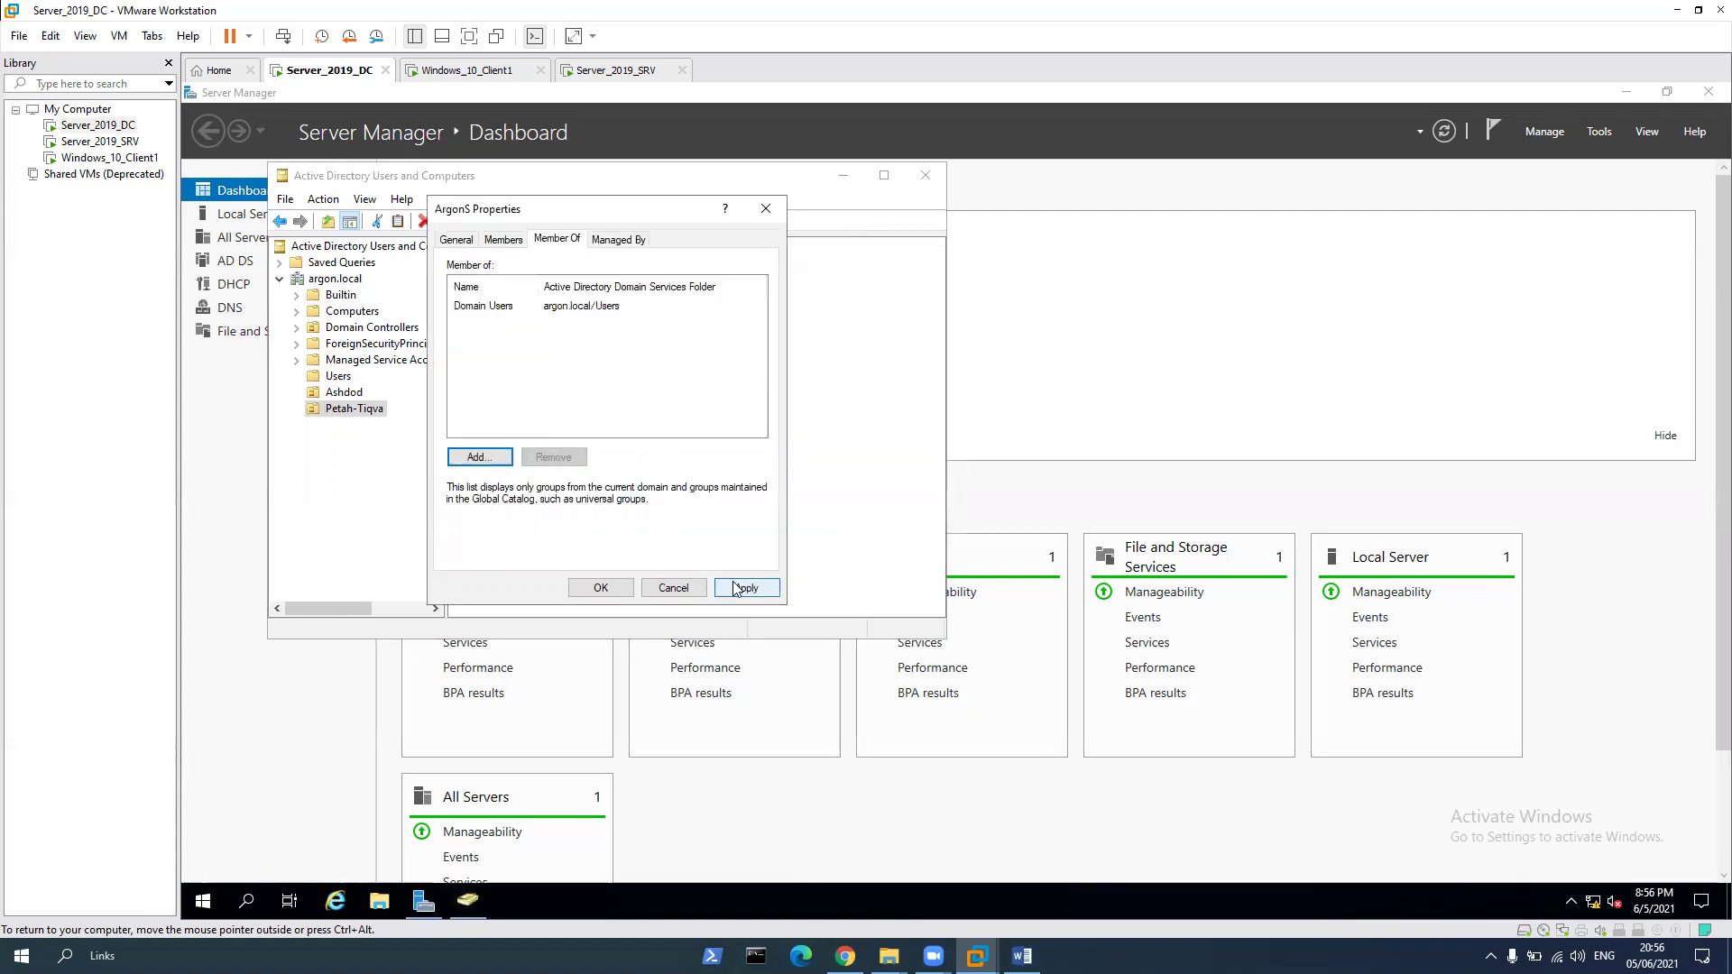
{"action": "left_click", "coordinate": [747, 587]}
{"action": "left_click", "coordinate": [609, 589]}
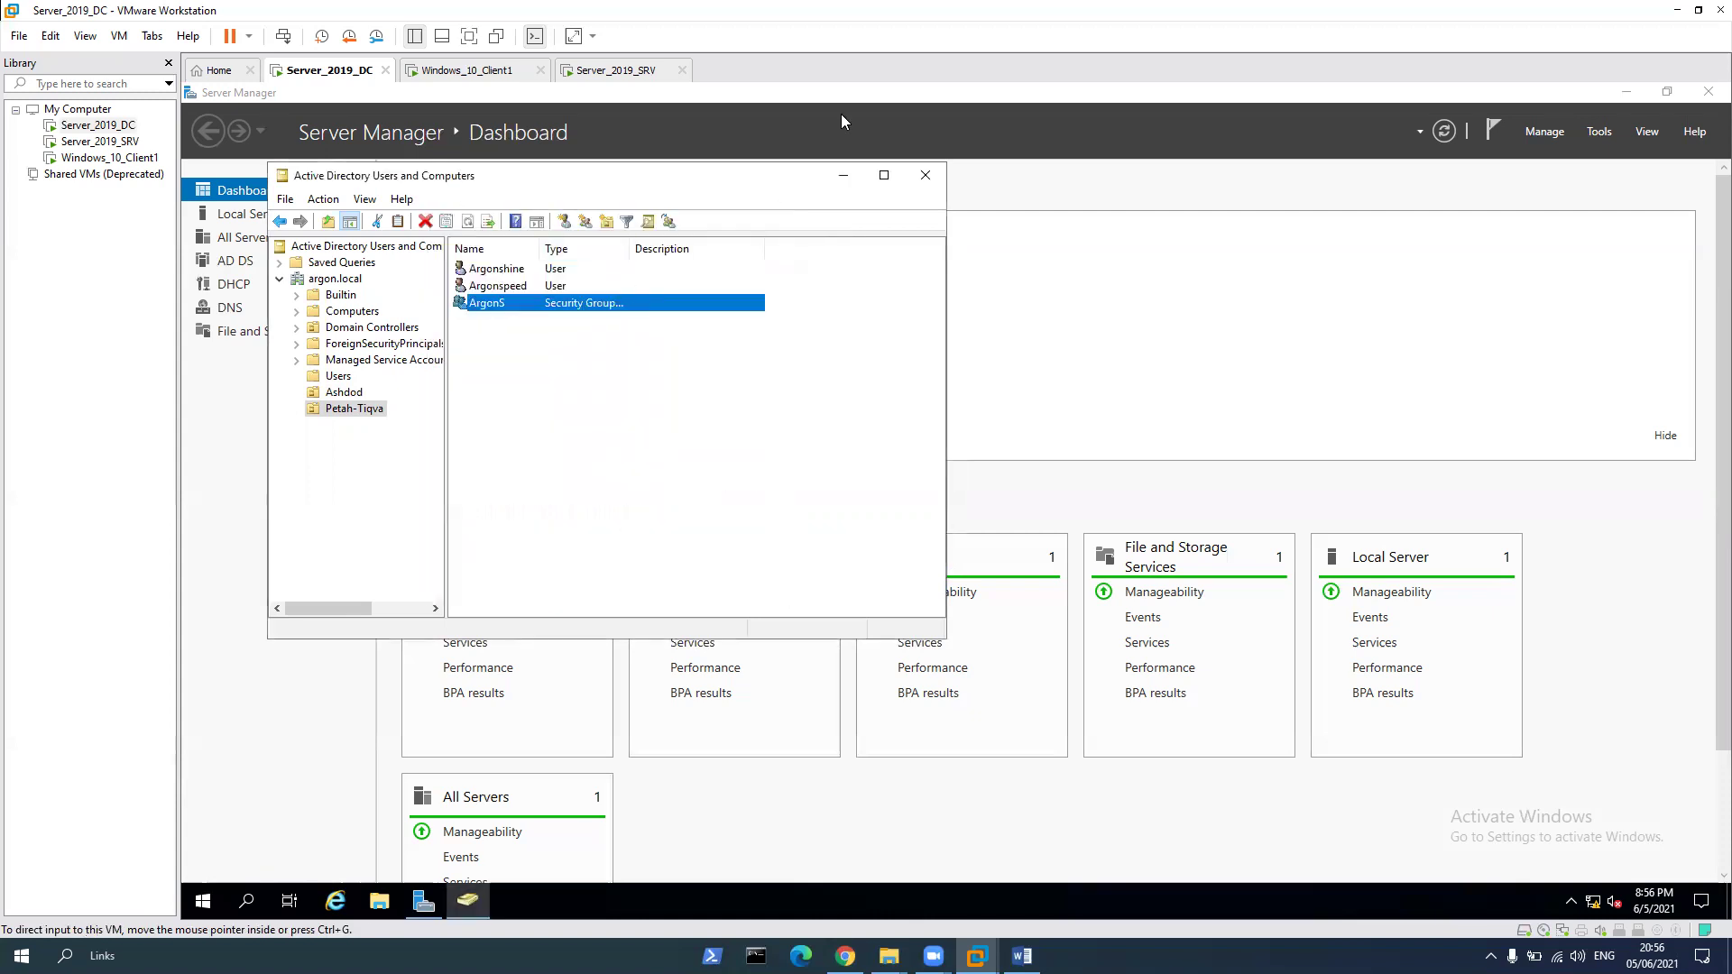